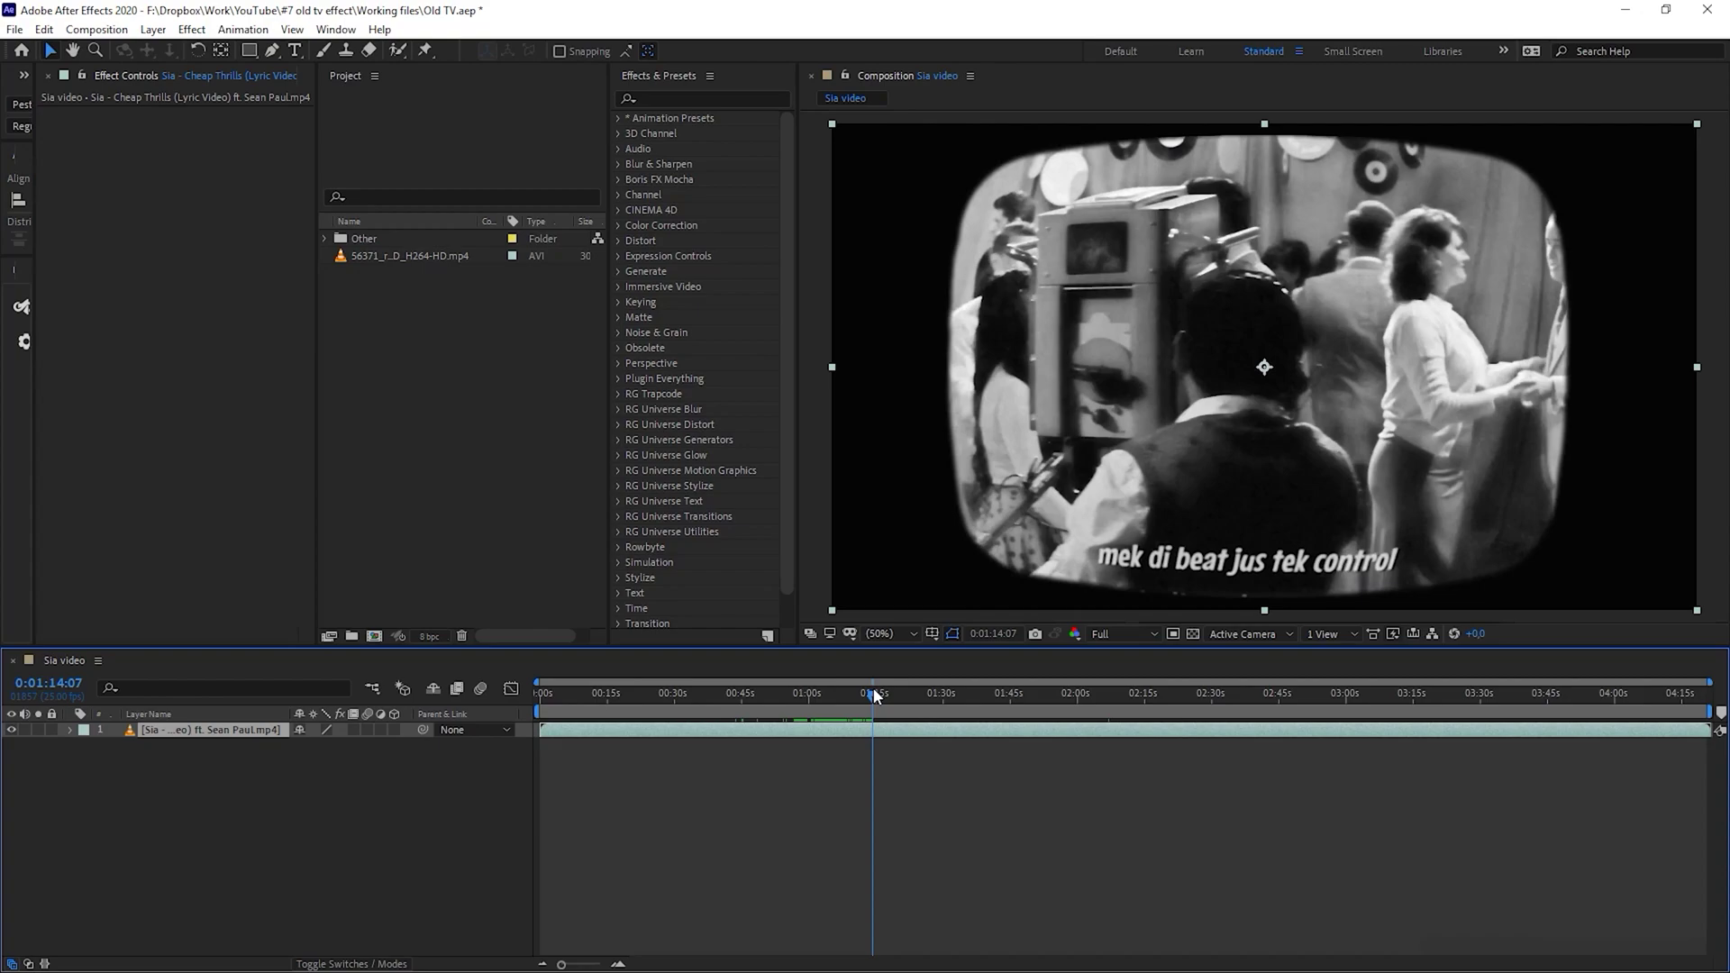
Scrub the Sia video timeline to preview its later frames
{"action": "left_click_drag", "start_coordinate": [874, 694], "coordinate": [909, 700]}
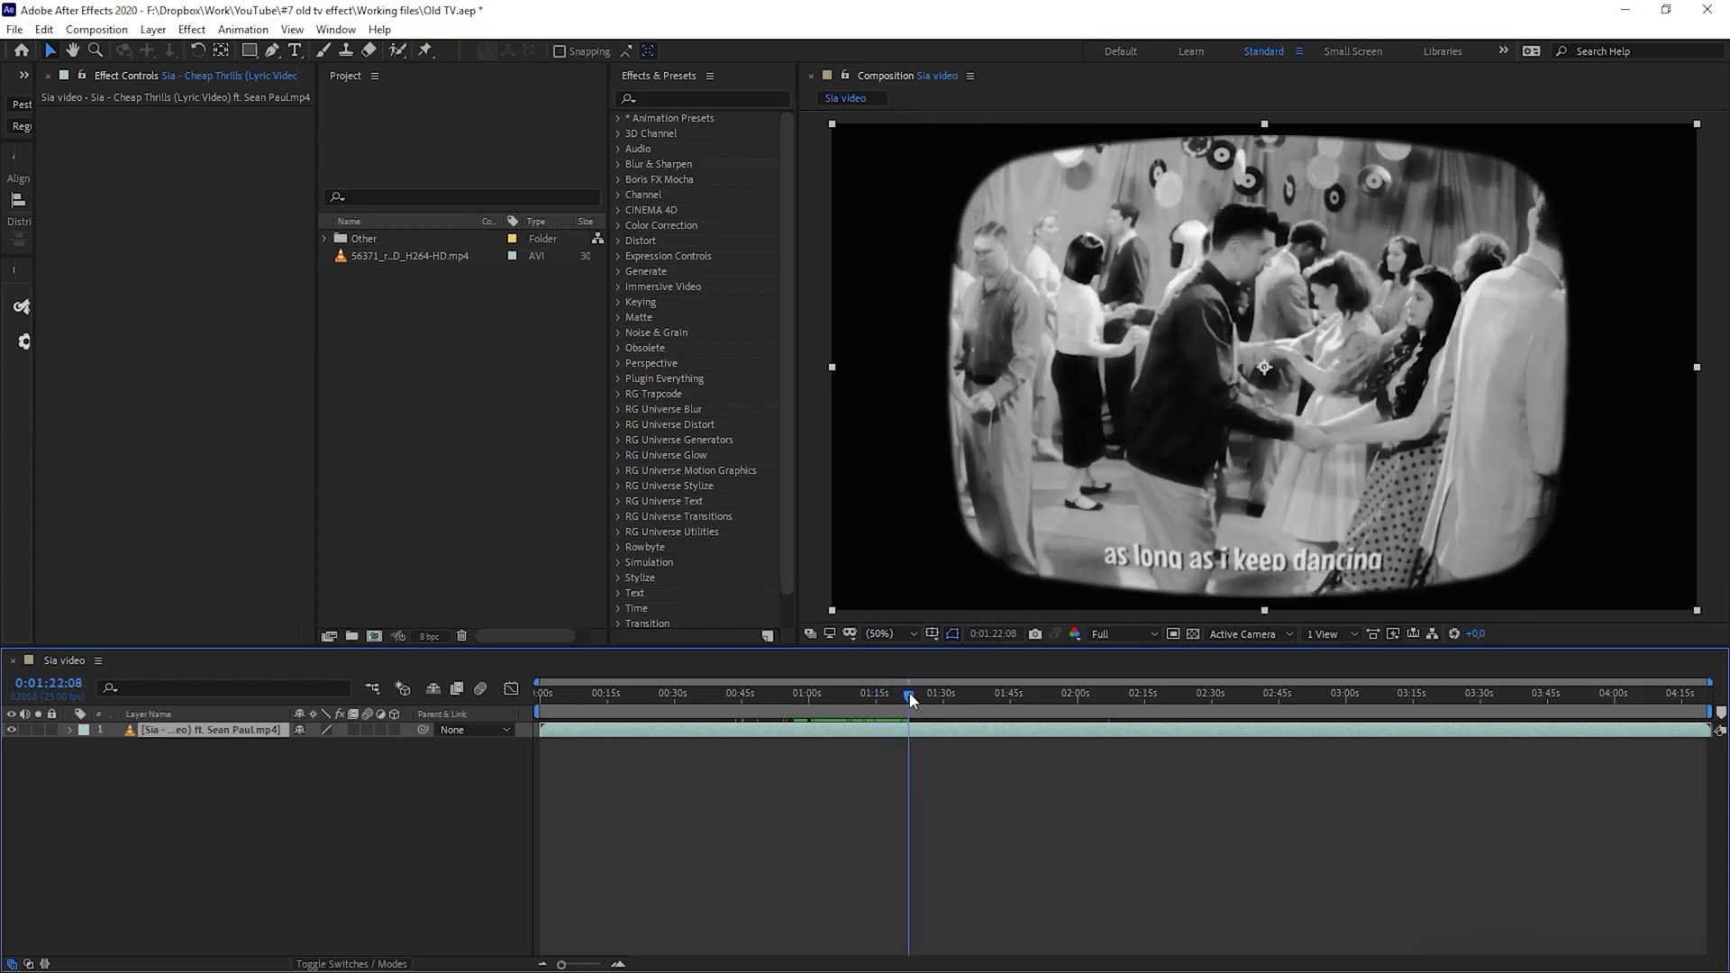
Create Comp 1 holding the red car footage clip, then look at the Sia video comp
{"action": "left_click", "coordinate": [97, 29]}
{"action": "left_click", "coordinate": [122, 46]}
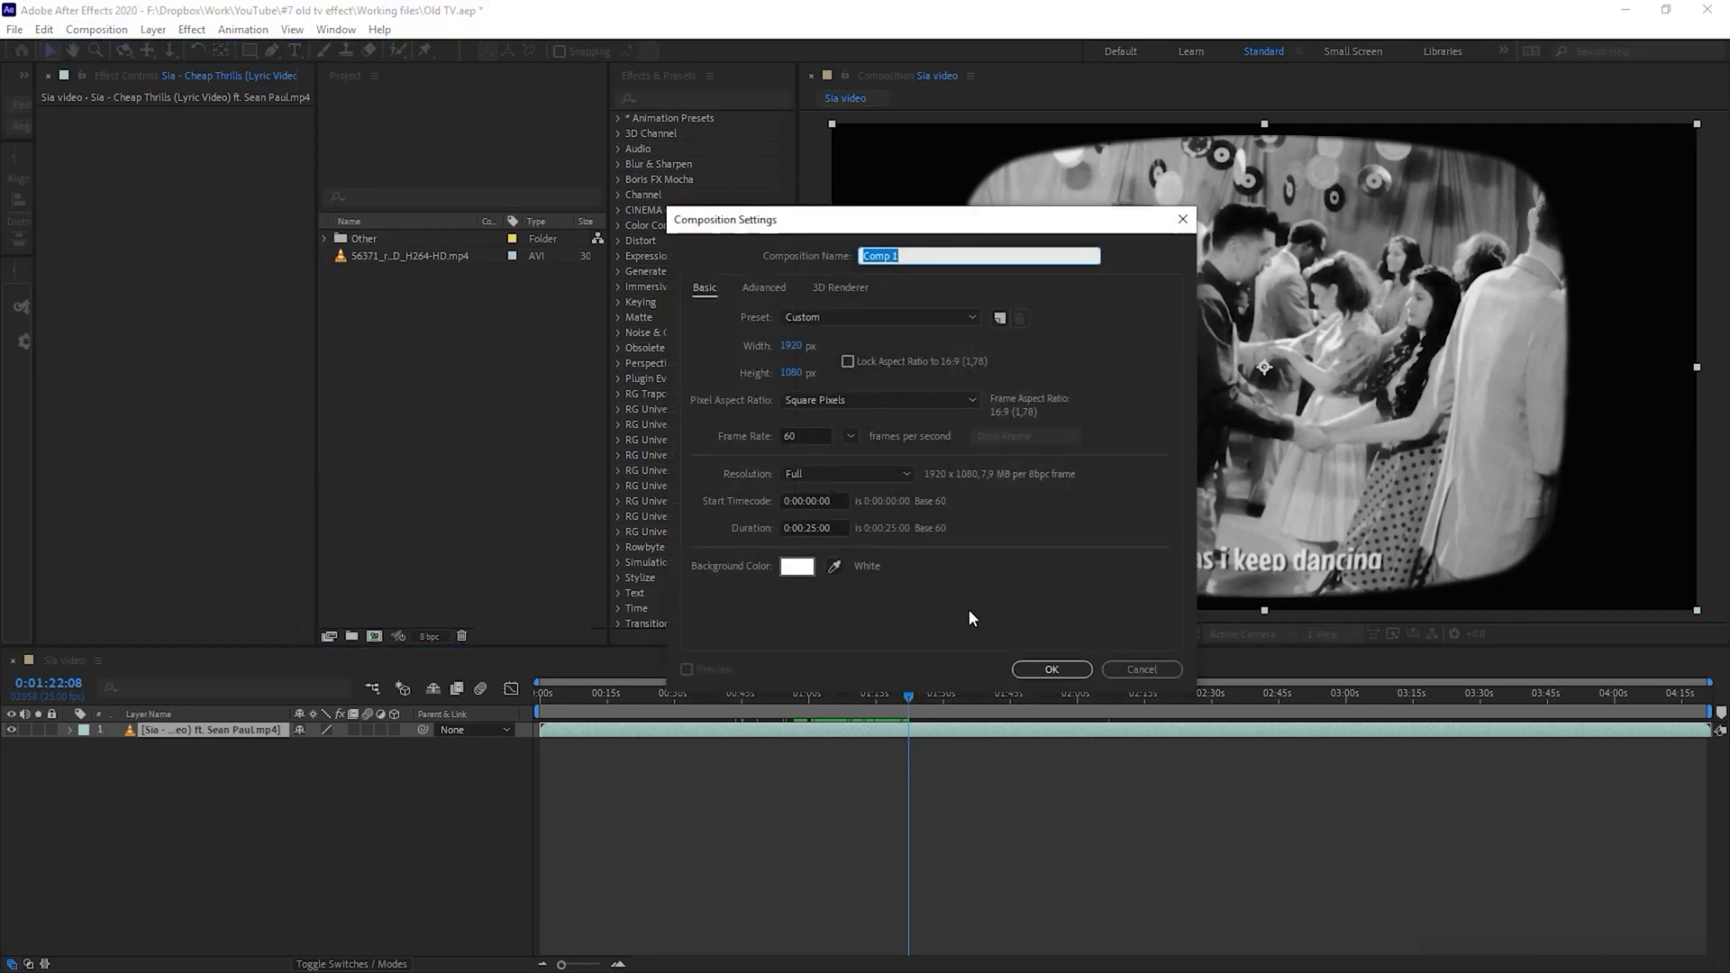
{"action": "left_click", "coordinate": [1067, 670]}
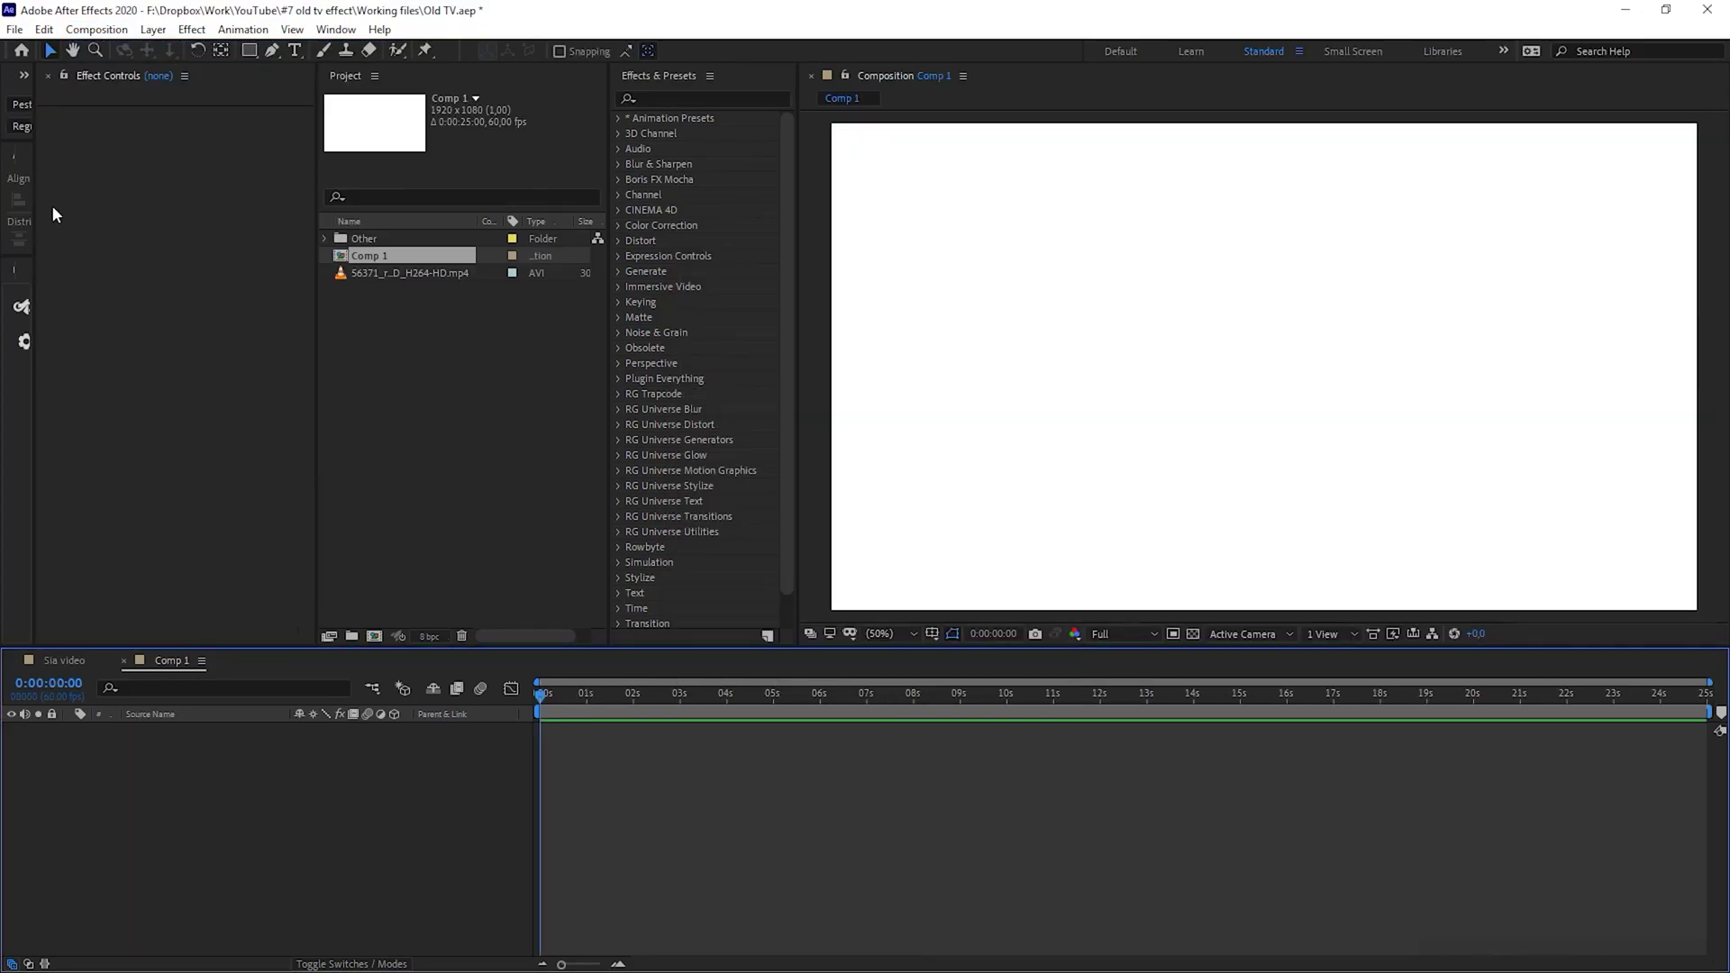
{"action": "left_click_drag", "start_coordinate": [410, 272], "coordinate": [246, 800]}
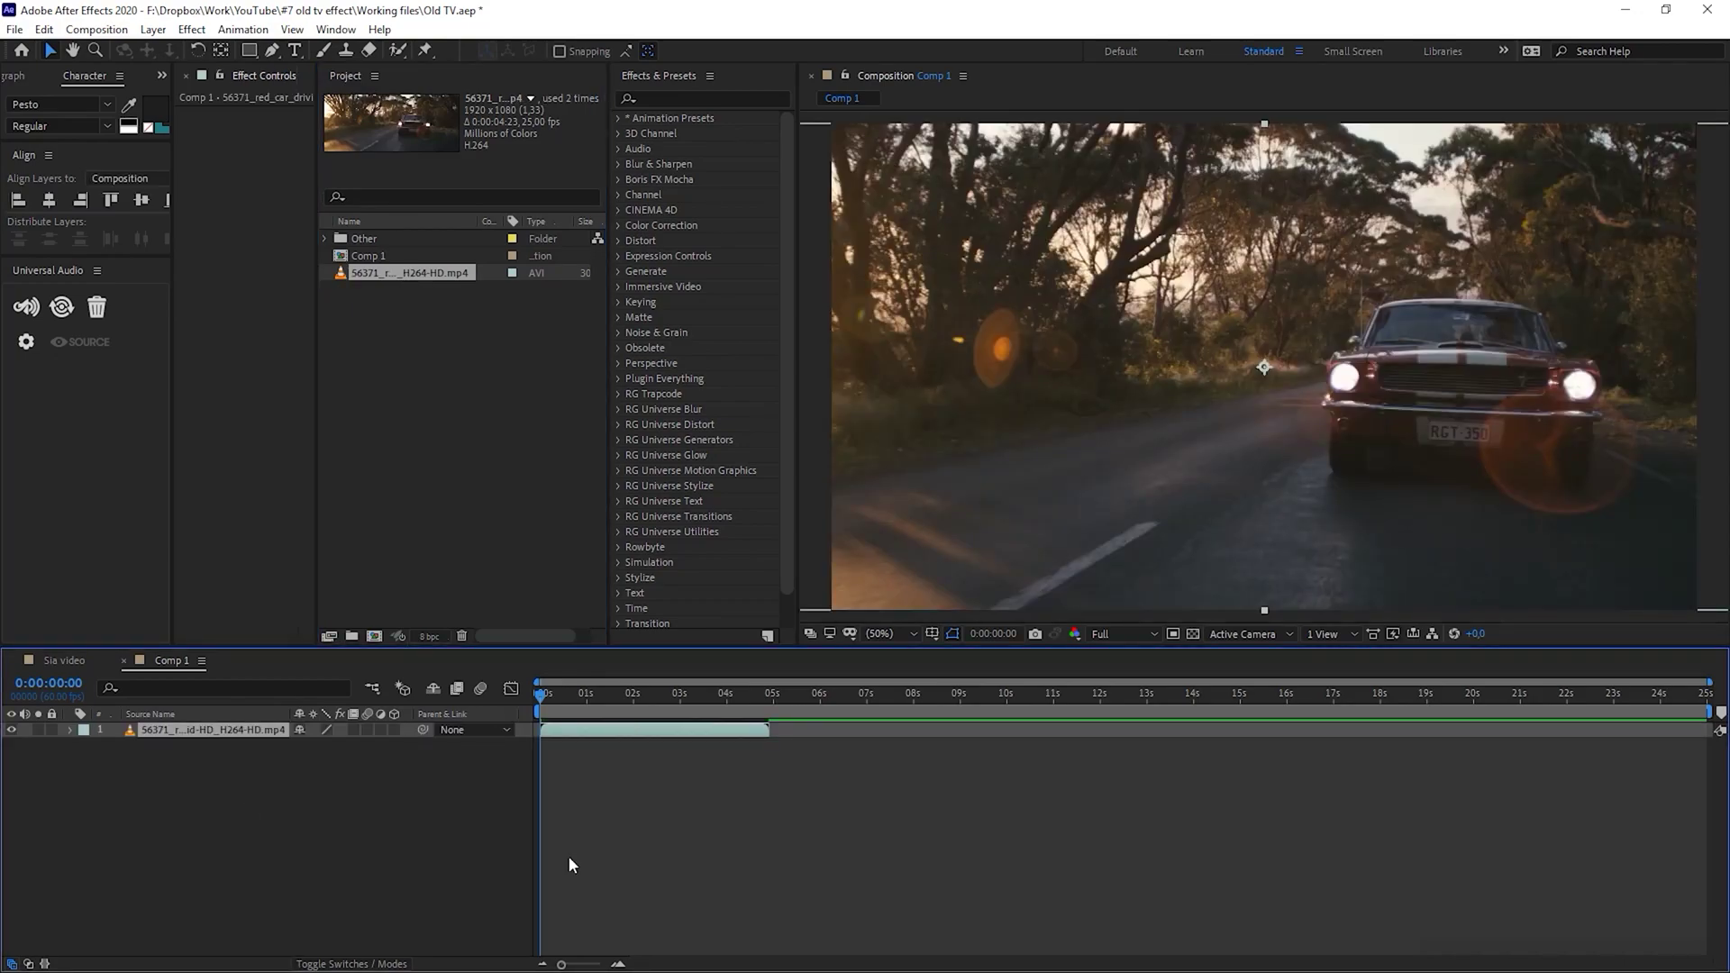
{"action": "scroll", "coordinate": [1007, 409], "scroll_direction": "down", "scroll_amount": 2}
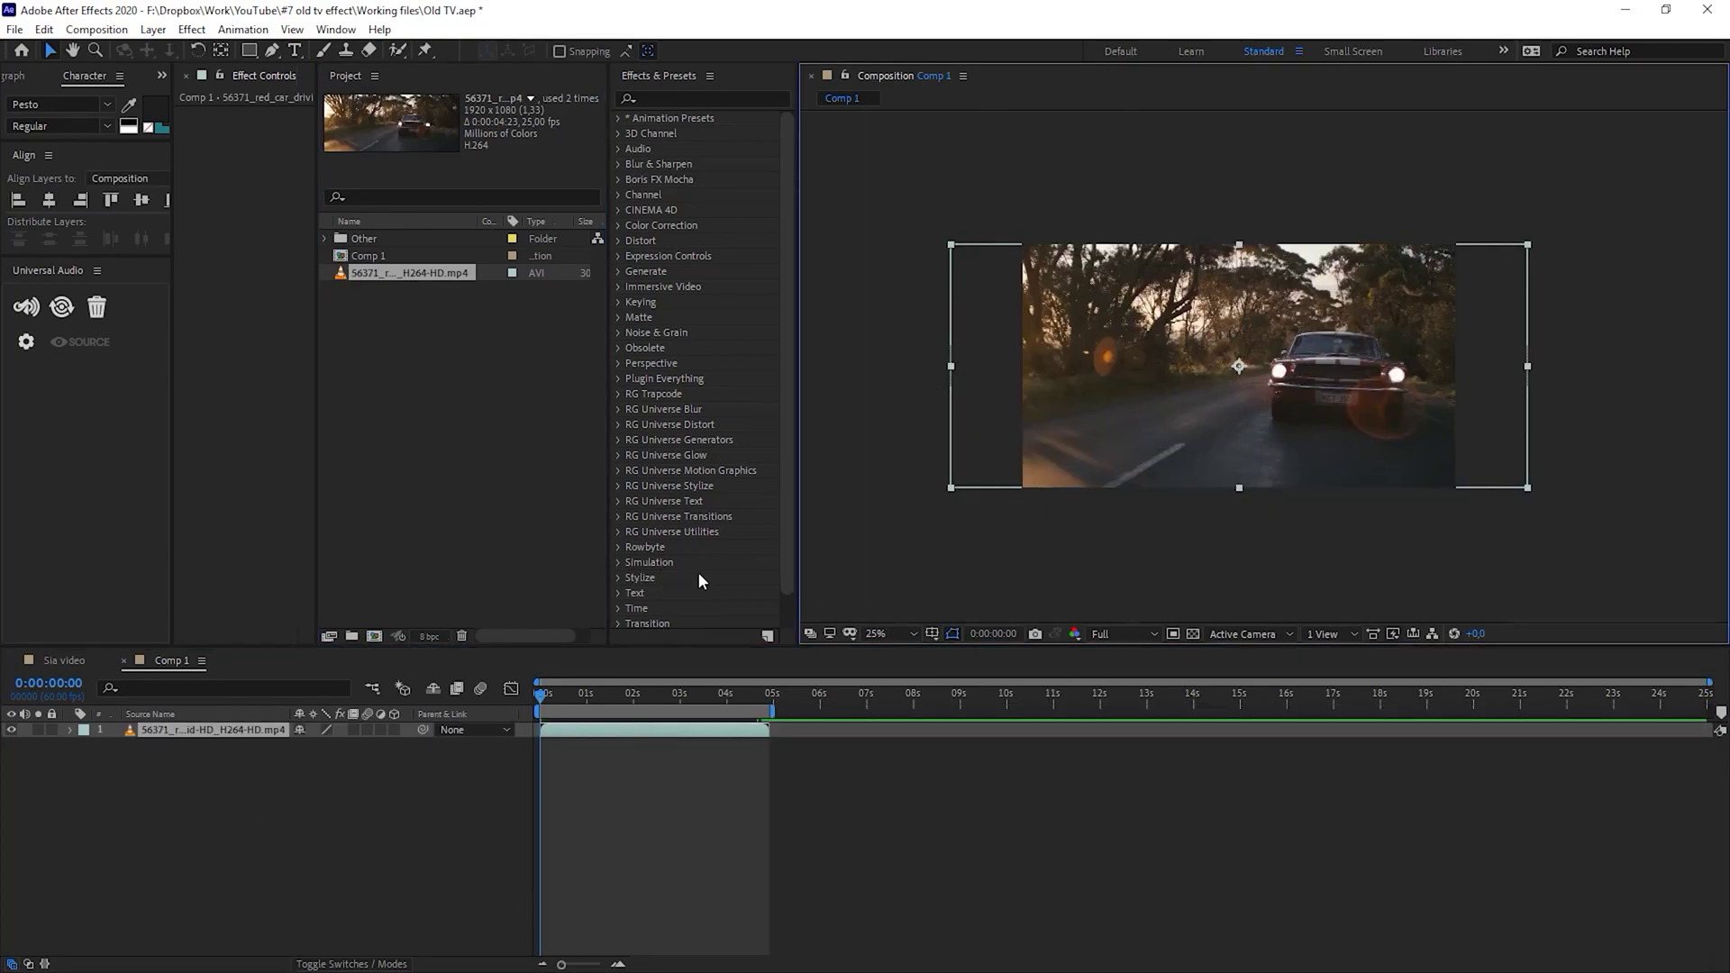
{"action": "left_click", "coordinate": [63, 660]}
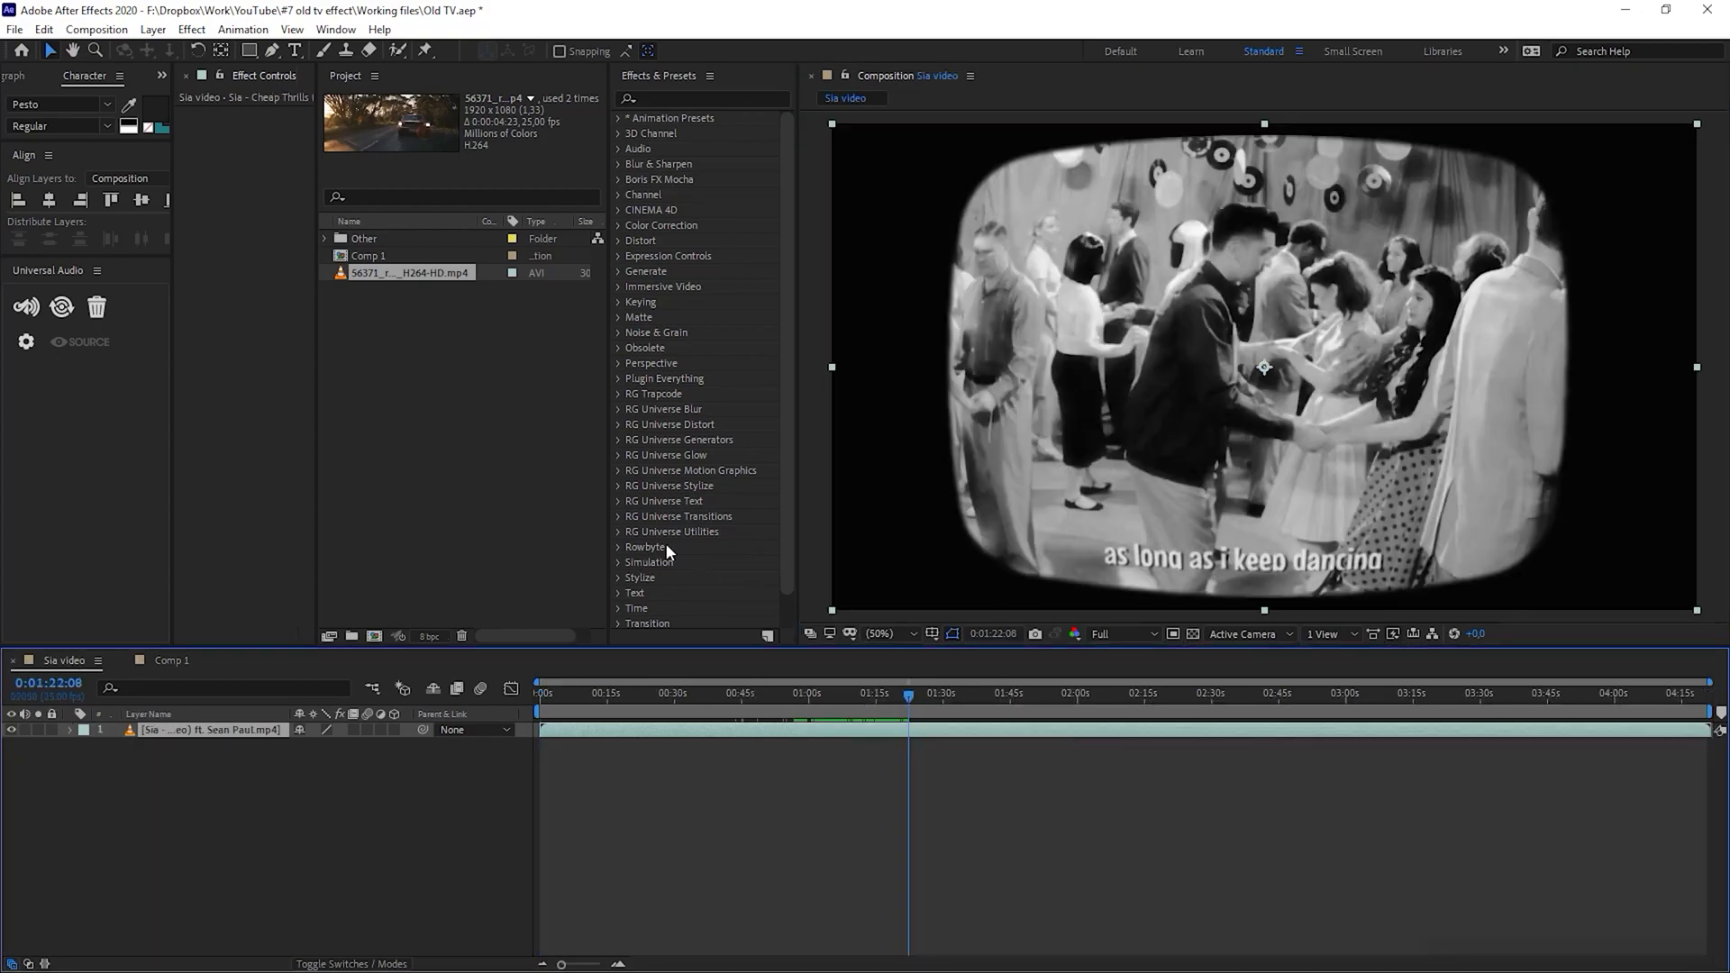
In Comp 1, add a black solid layer named 'Frame' above the car clip
{"action": "left_click", "coordinate": [172, 661]}
{"action": "right_click", "coordinate": [208, 685]}
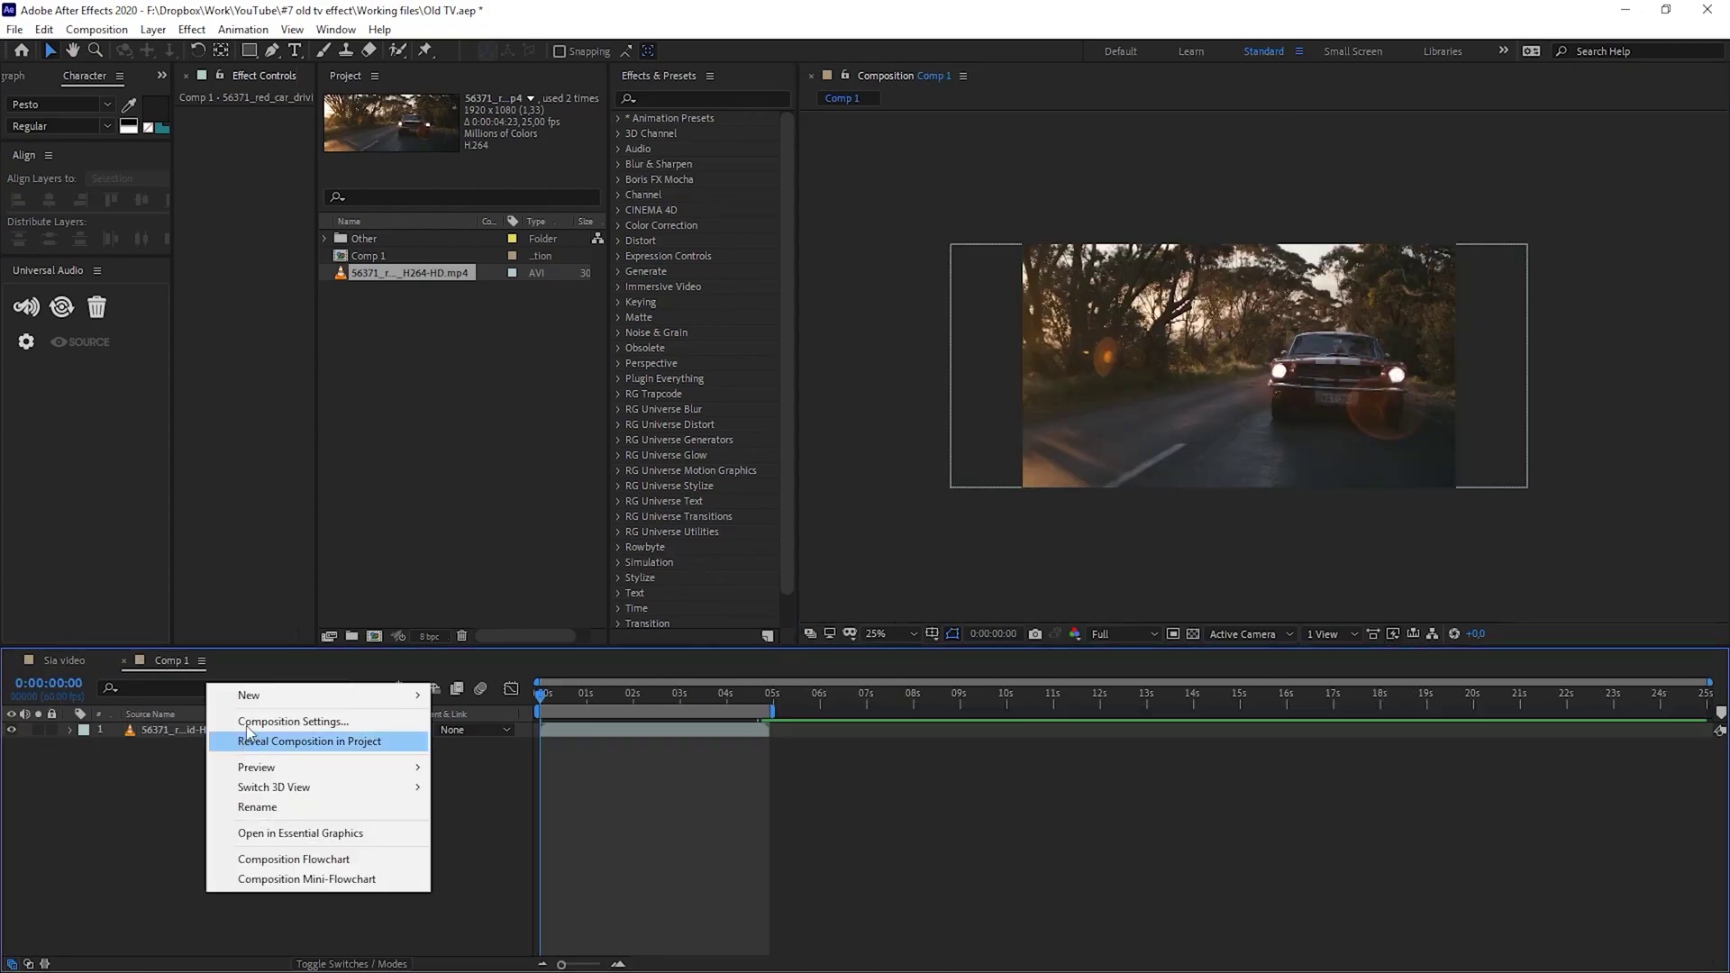
{"action": "mouse_move", "coordinate": [257, 694]}
{"action": "left_click", "coordinate": [502, 747]}
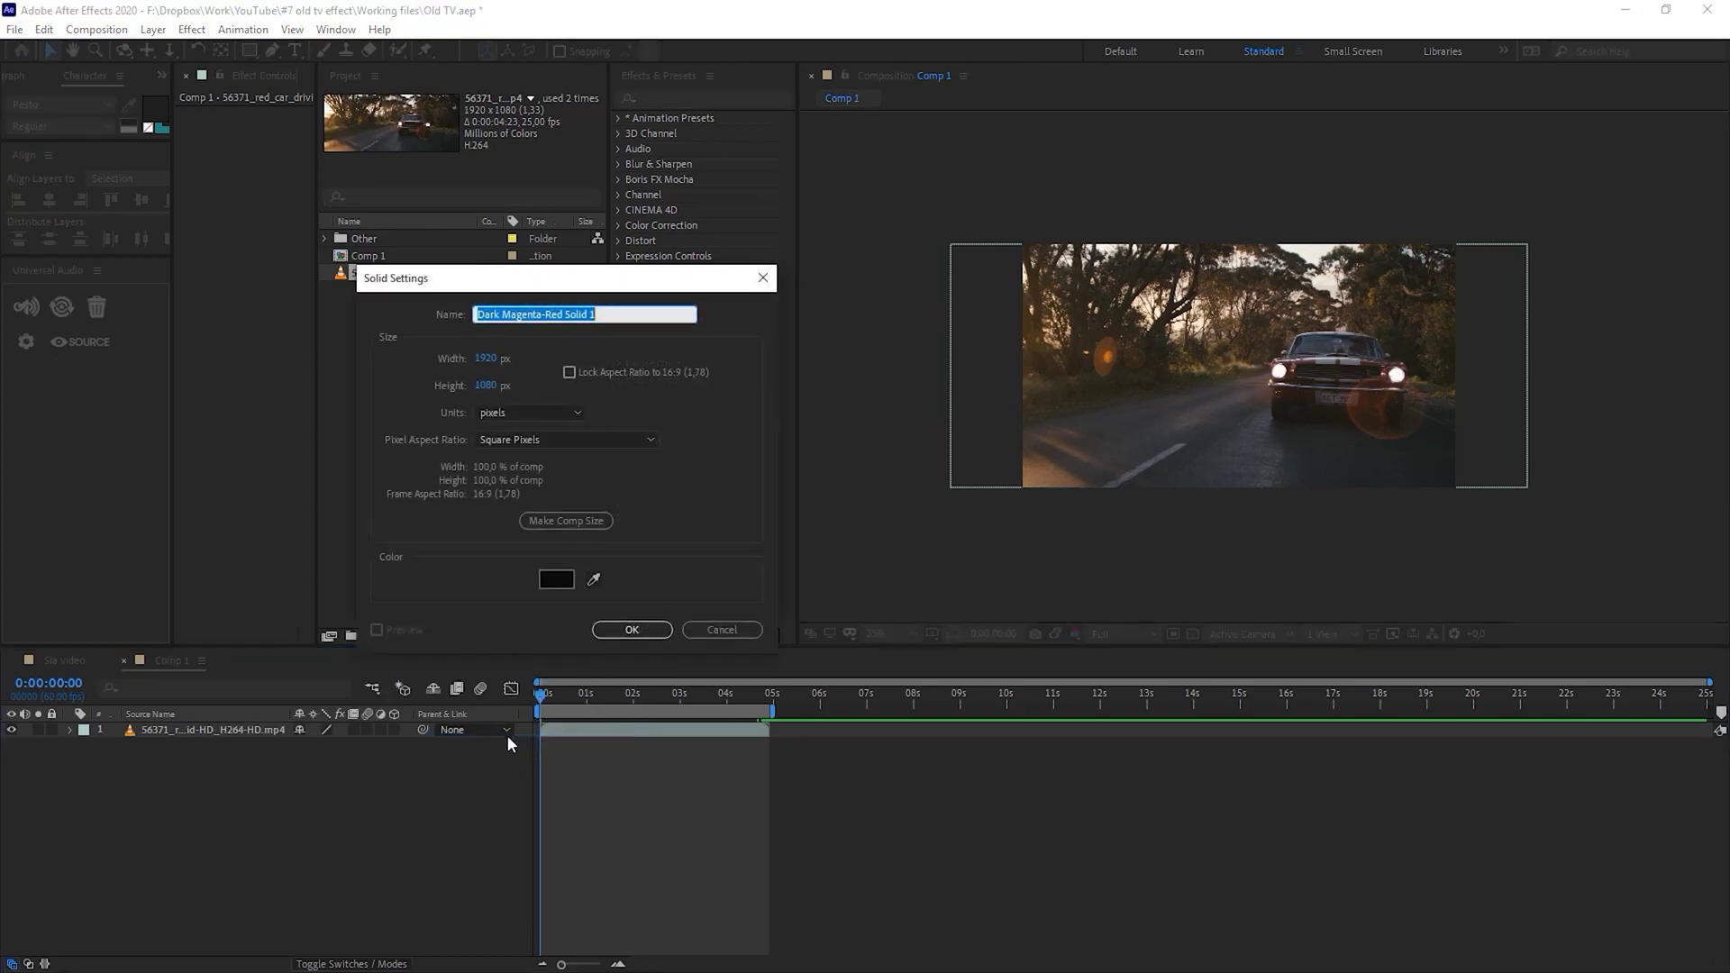
{"action": "left_click", "coordinate": [556, 581]}
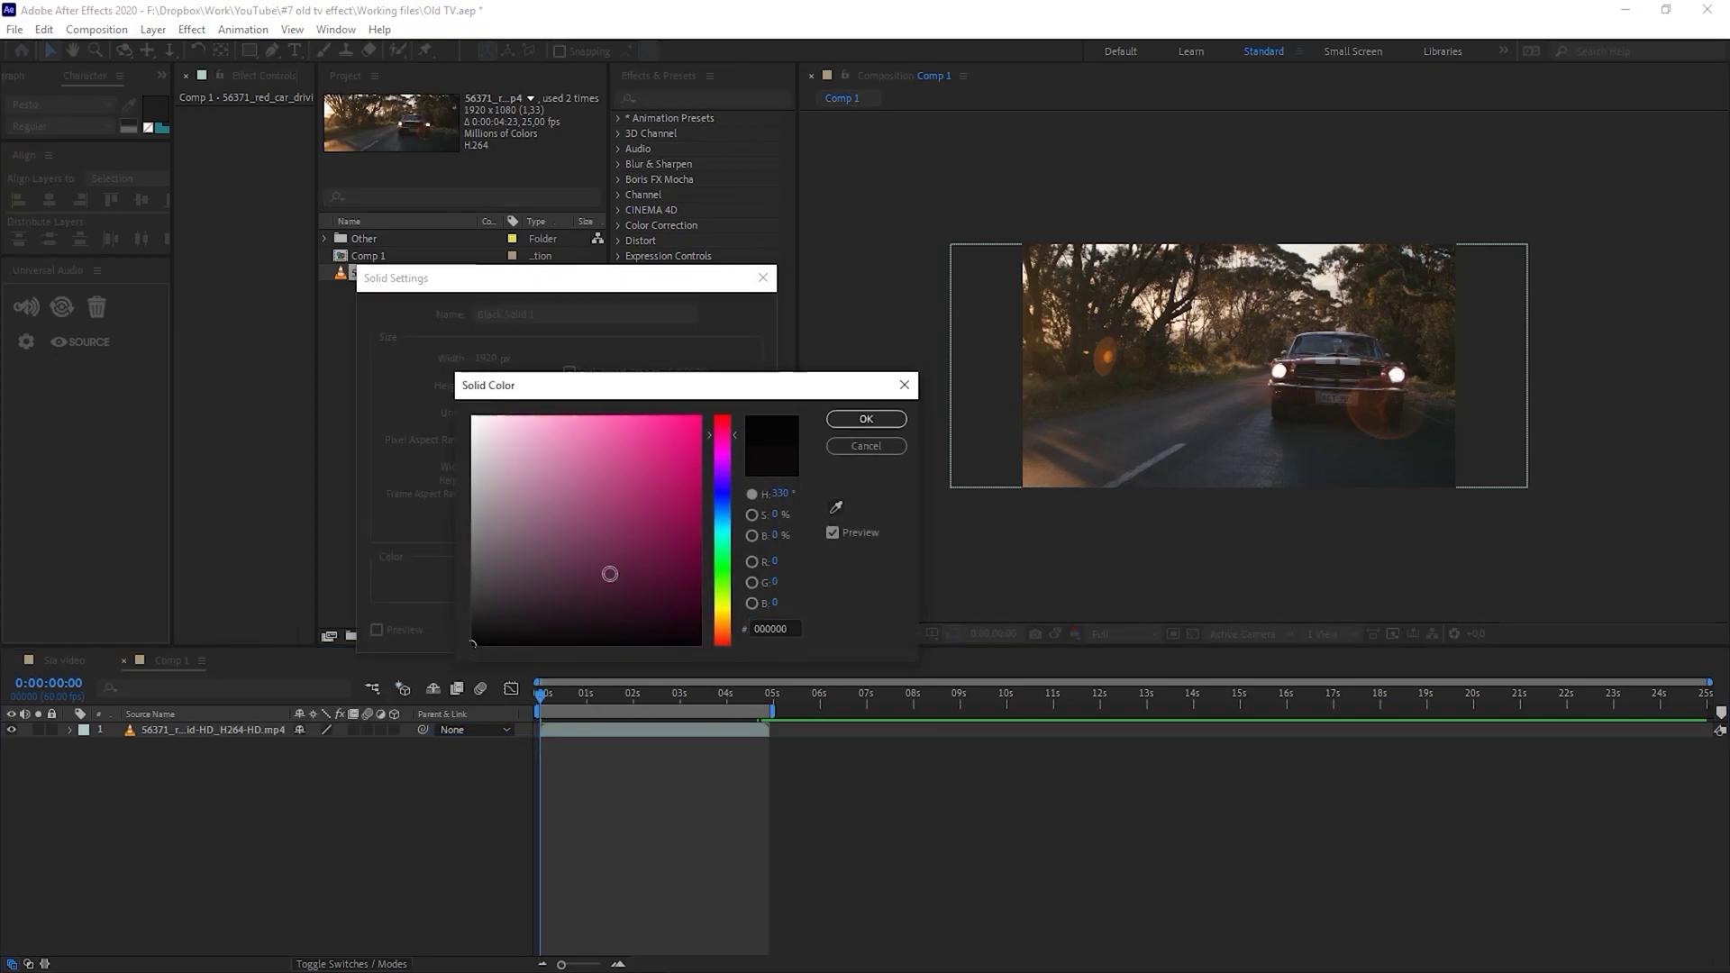
{"action": "left_click", "coordinate": [865, 419]}
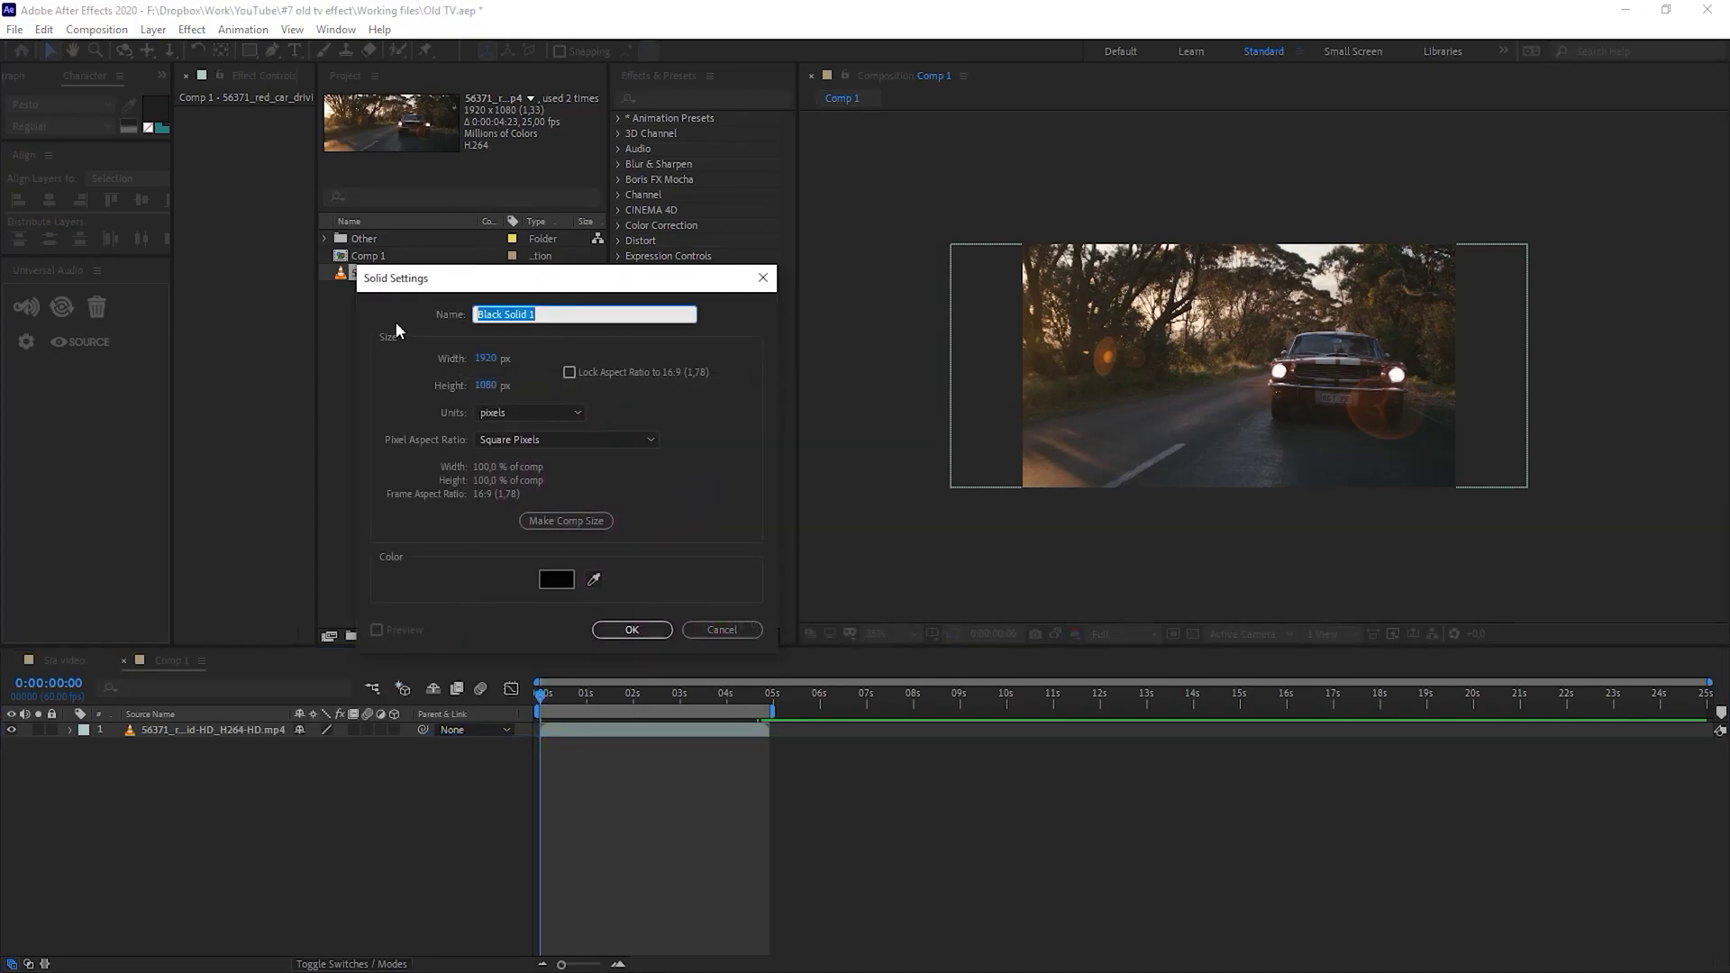
{"action": "type", "text": "Frame"}
{"action": "key", "text": "Return"}
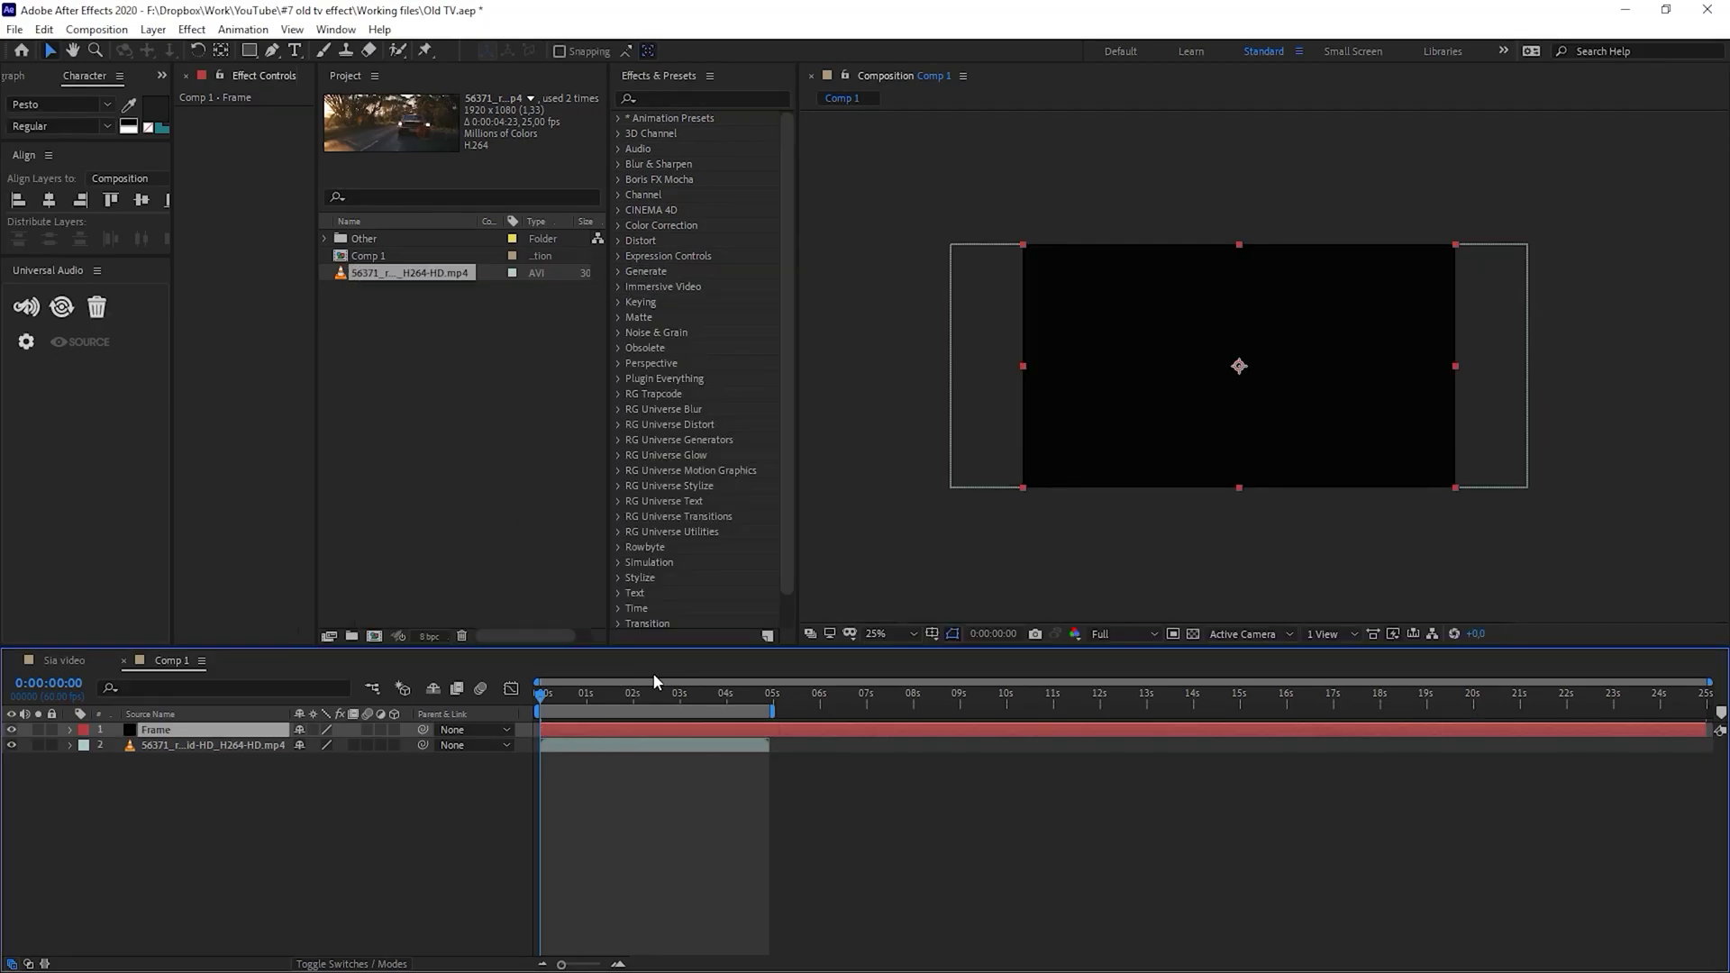
Draw an ellipse mask on the Frame solid and turn on Title/Action Safe guides
{"action": "left_click_drag", "start_coordinate": [250, 51], "coordinate": [344, 96]}
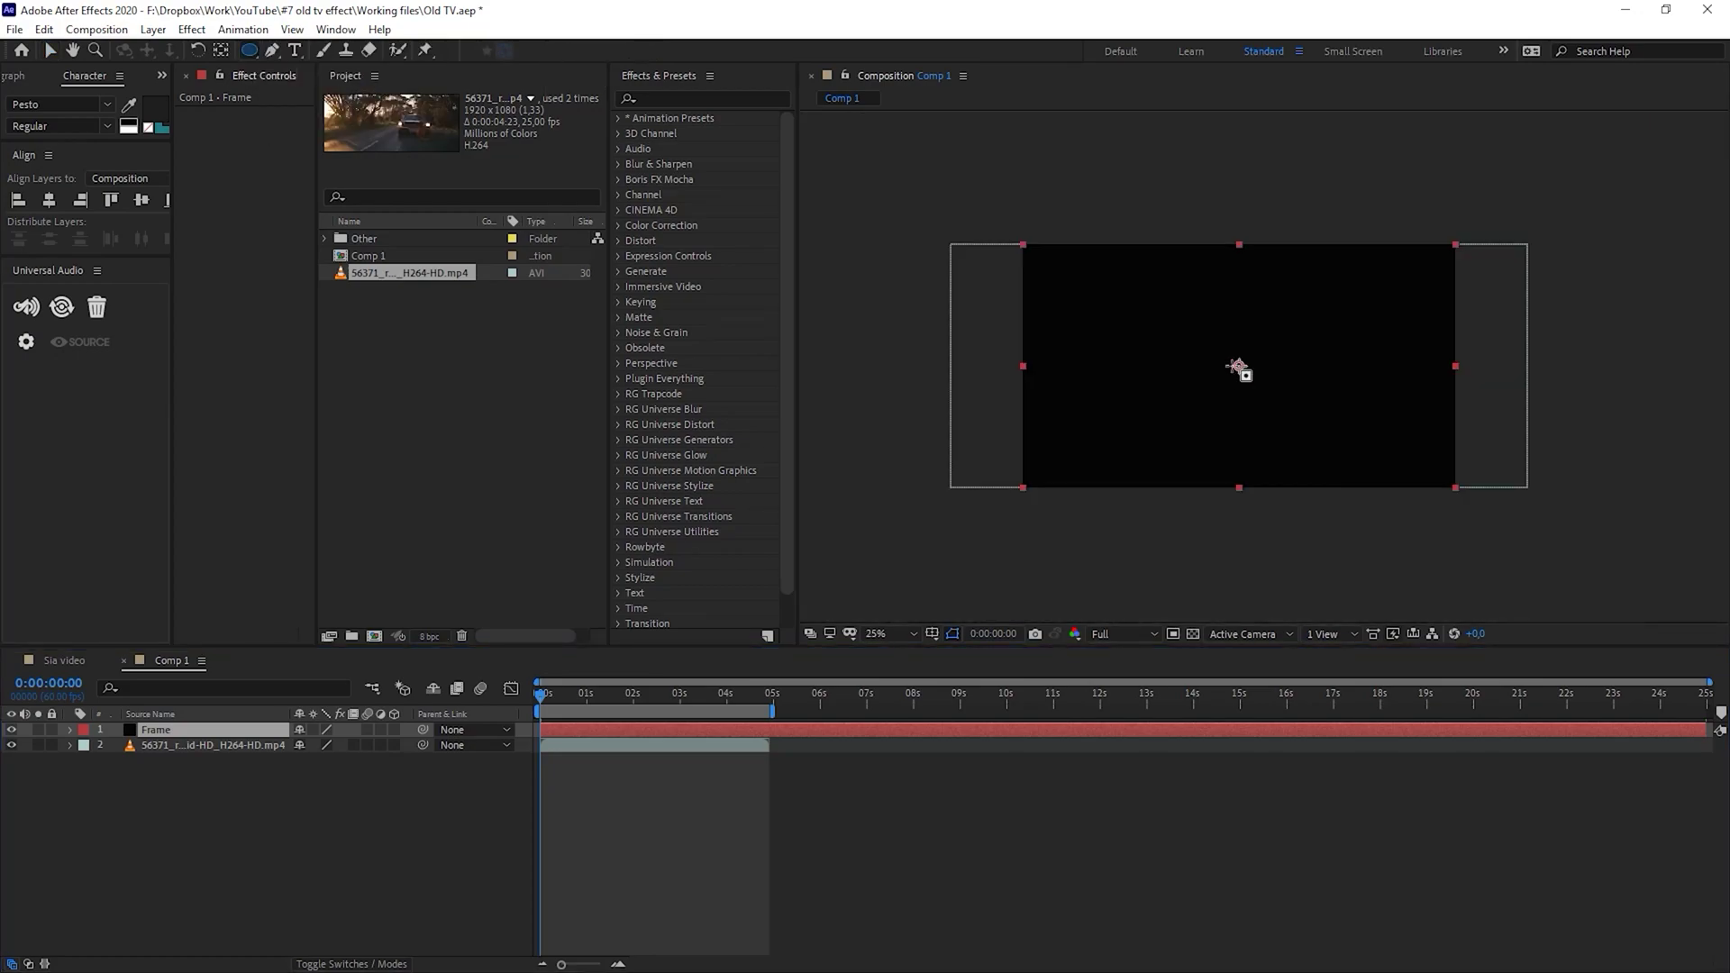
{"action": "left_click_drag", "start_coordinate": [1239, 365], "coordinate": [1399, 469]}
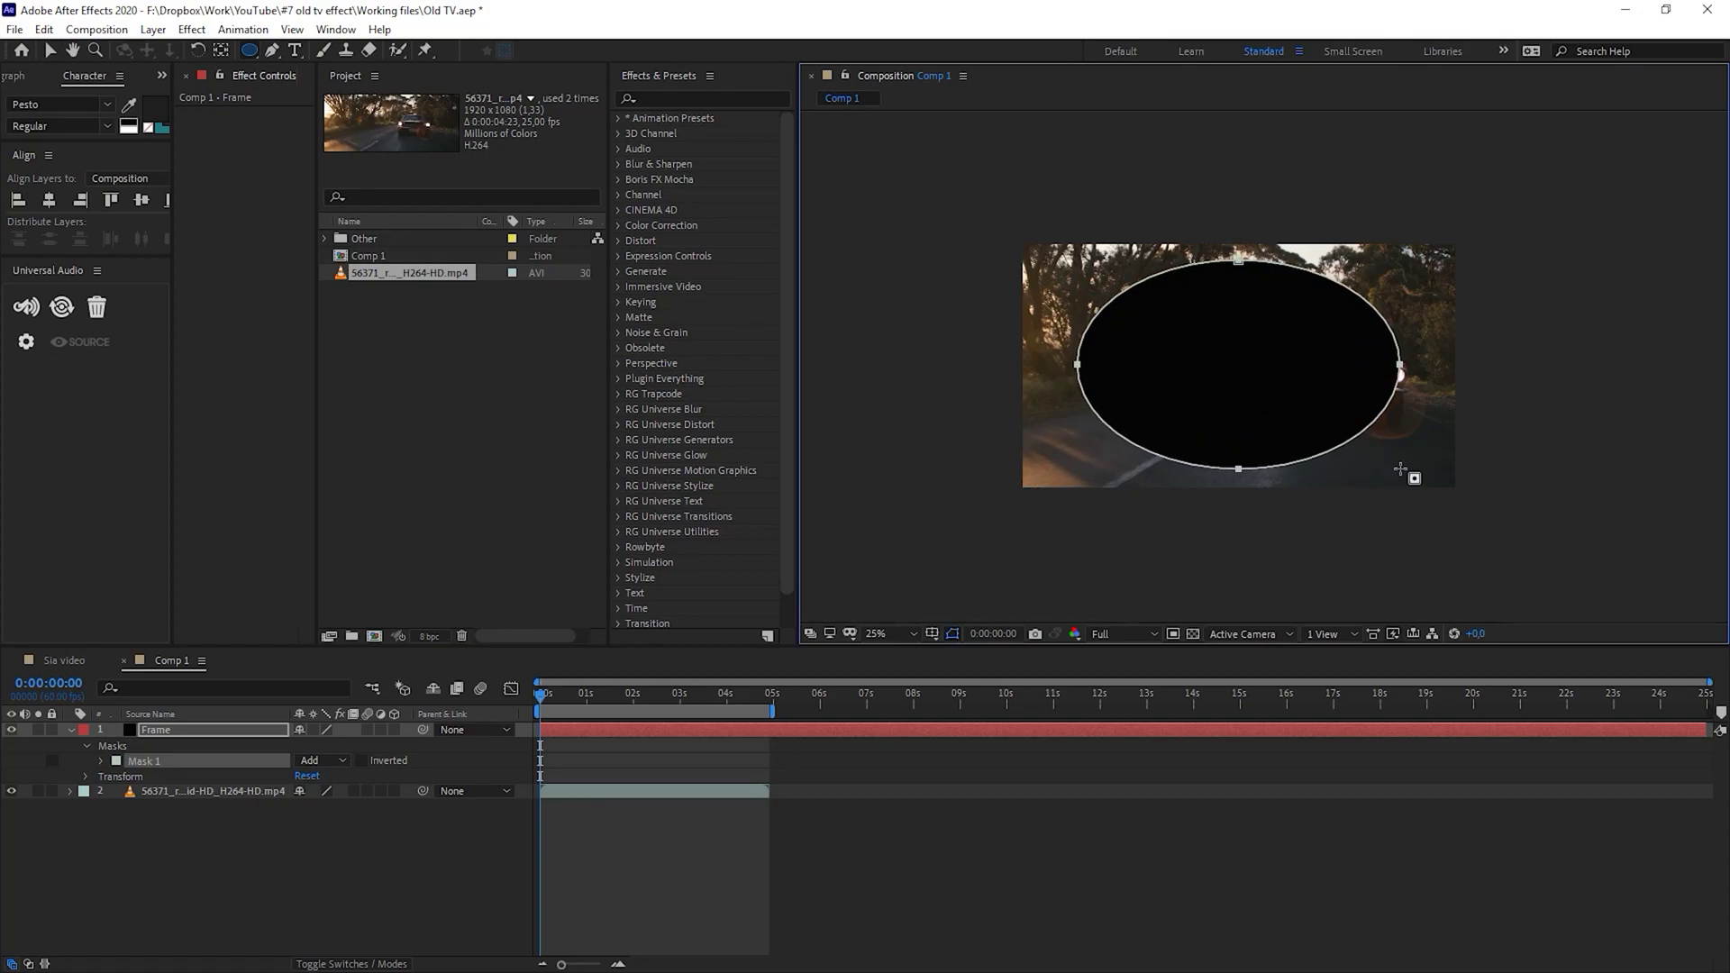
{"action": "left_click", "coordinate": [933, 633]}
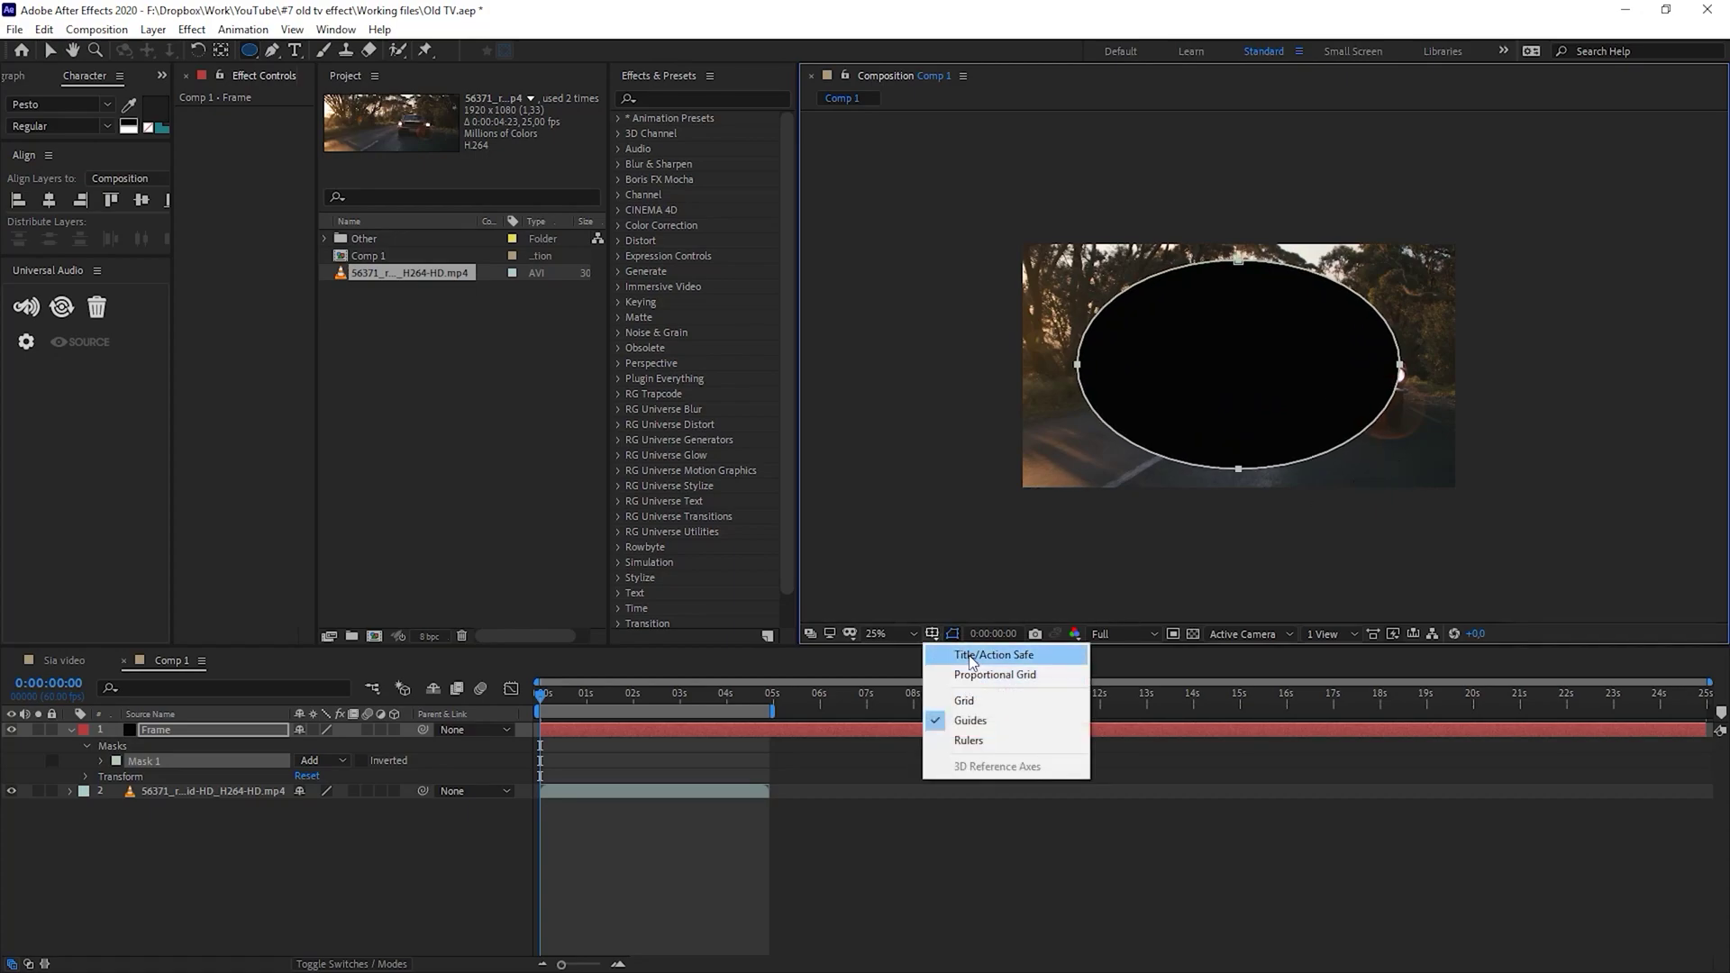
{"action": "left_click", "coordinate": [980, 658]}
{"action": "key", "text": "period"}
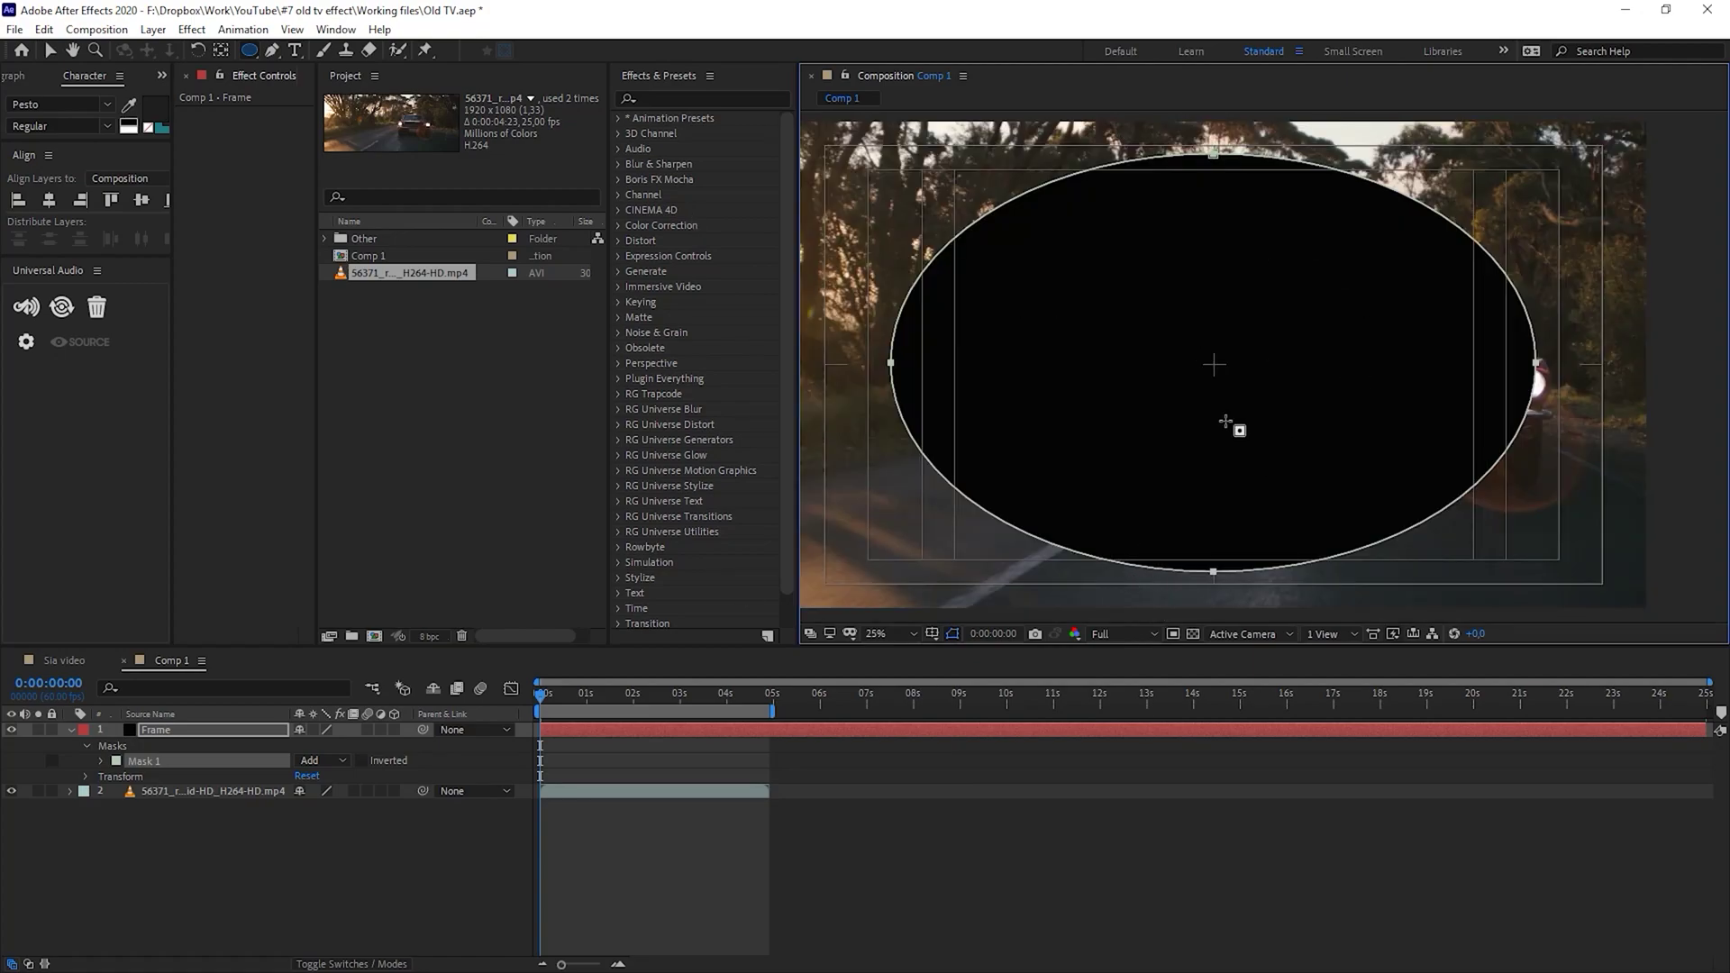
{"action": "key", "text": "comma"}
Set Mask 1 to Subtract so the car shows through the oval
{"action": "key", "text": "v"}
{"action": "left_click", "coordinate": [151, 761]}
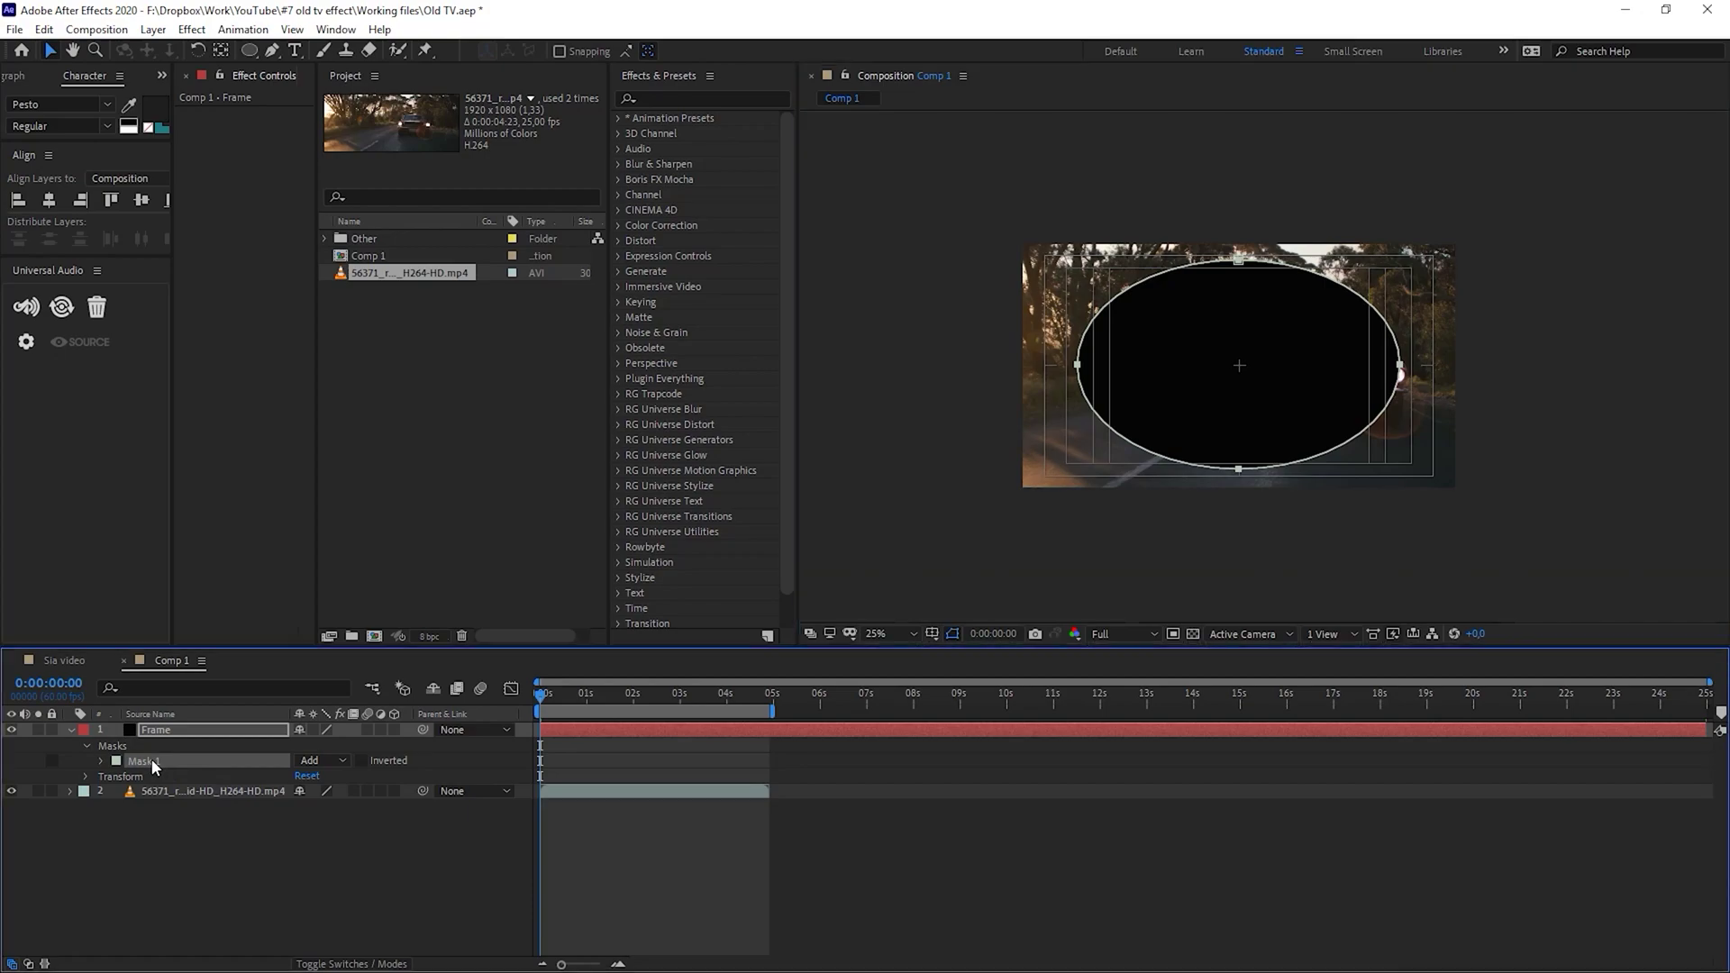
{"action": "left_click", "coordinate": [354, 765]}
{"action": "left_click", "coordinate": [340, 820]}
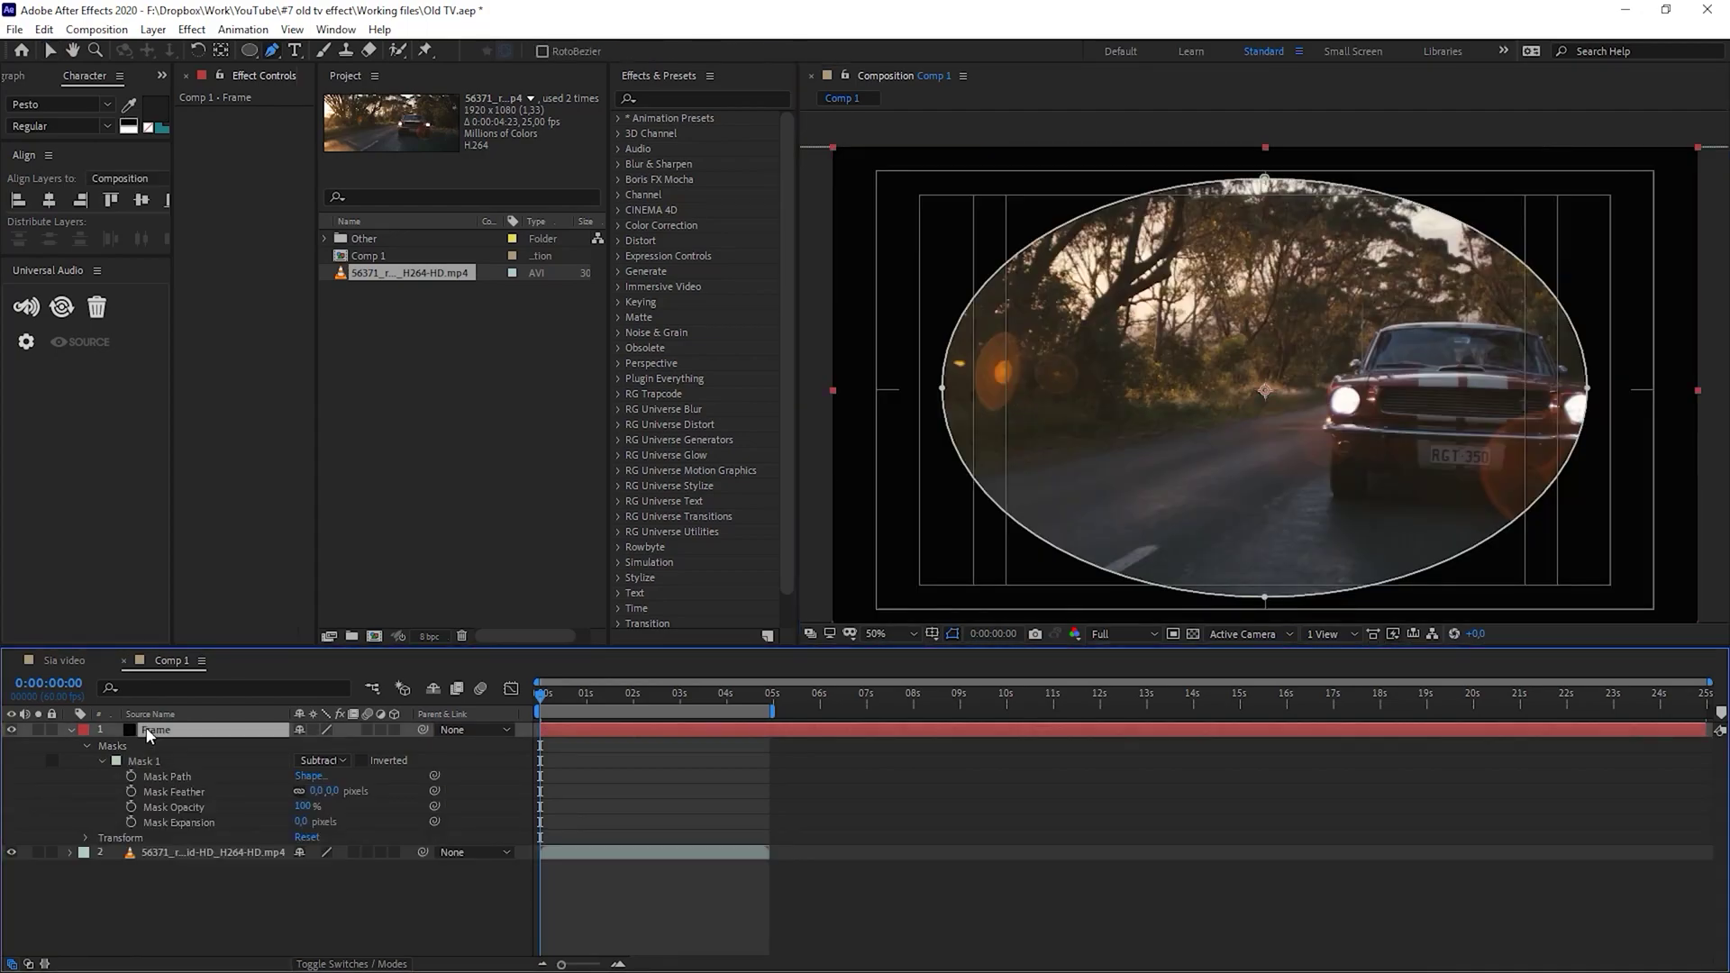
Pull vertical Bezier handles from the mask's left and right points to straighten its sides
{"action": "left_click_drag", "start_coordinate": [937, 389], "coordinate": [942, 199]}
{"action": "left_click_drag", "start_coordinate": [941, 502], "coordinate": [942, 602]}
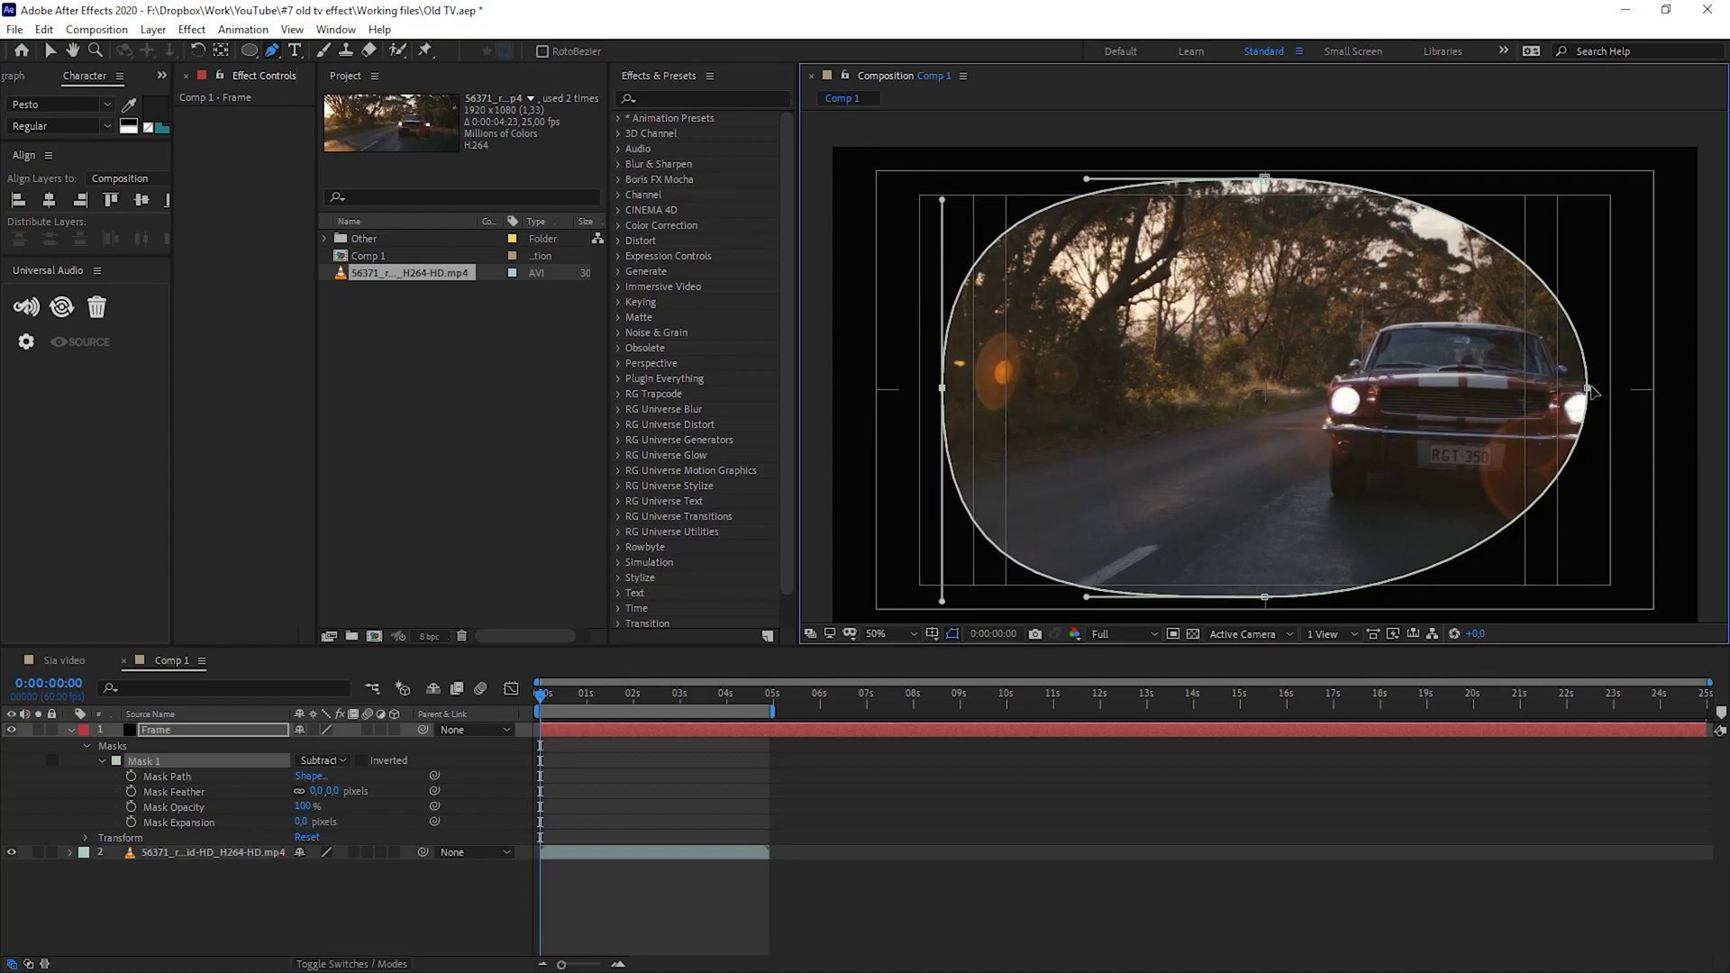
{"action": "left_click_drag", "start_coordinate": [1587, 389], "coordinate": [1588, 198]}
{"action": "left_click_drag", "start_coordinate": [1587, 503], "coordinate": [1588, 581]}
{"action": "left_click_drag", "start_coordinate": [942, 597], "coordinate": [943, 581]}
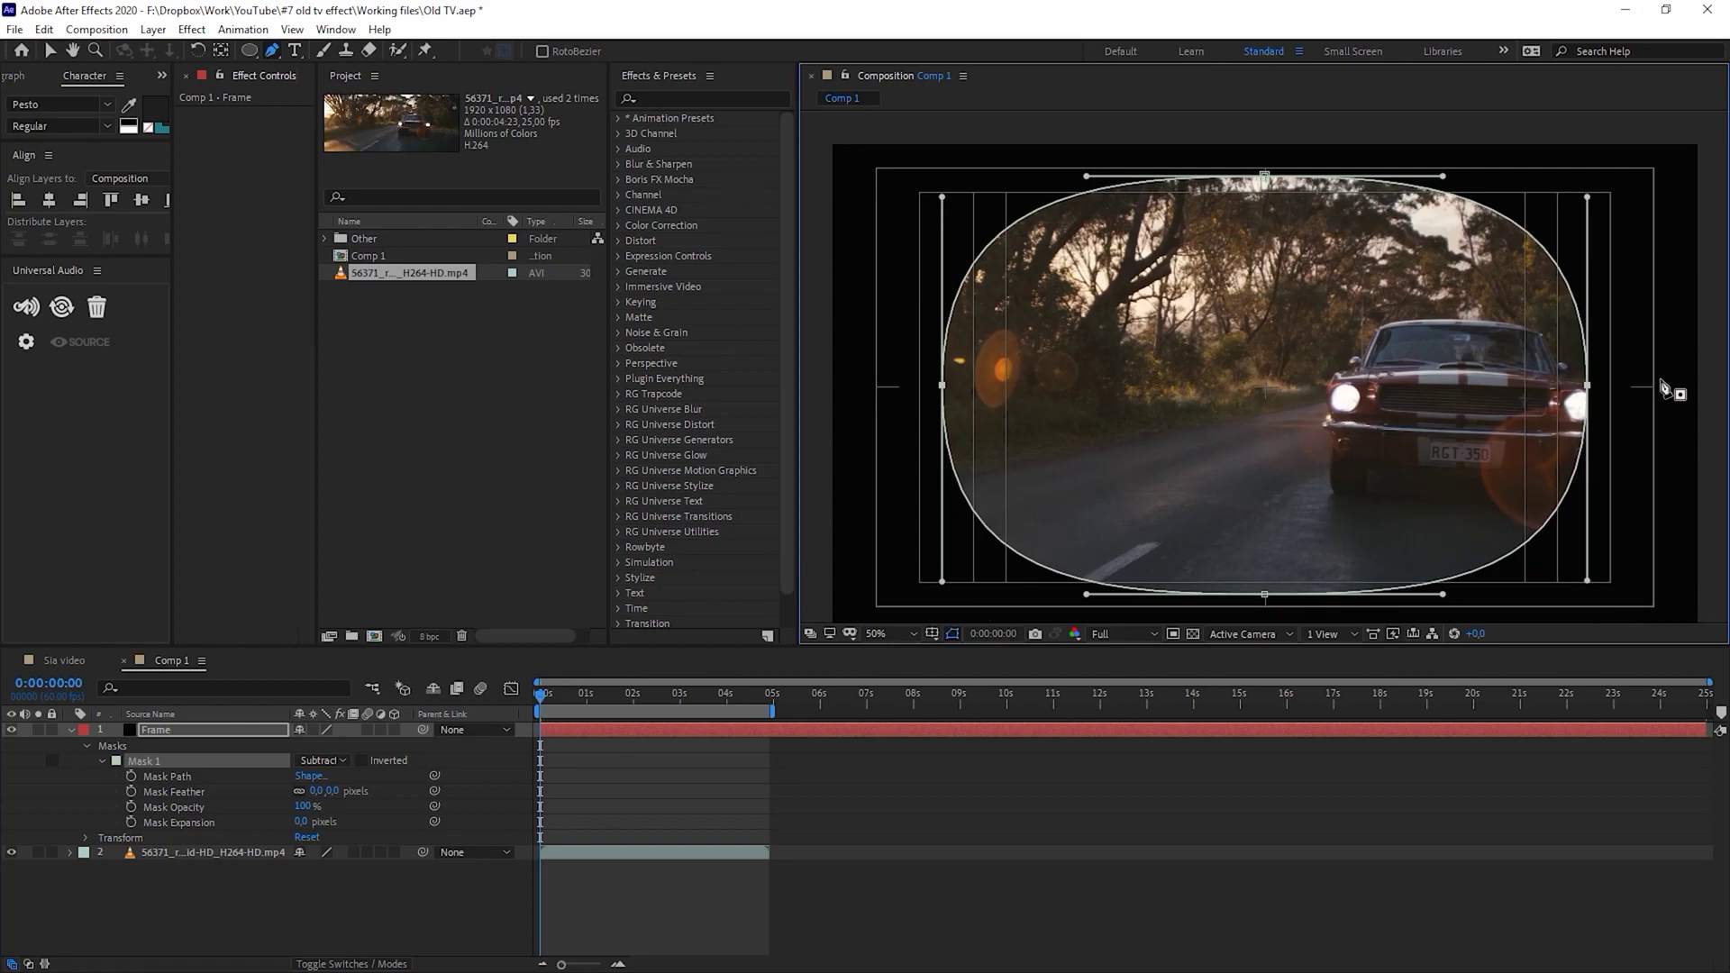
Square off Mask 1's four corners into a rounded TV-screen rectangle
{"action": "left_click_drag", "start_coordinate": [1442, 595], "coordinate": [1592, 613]}
{"action": "left_click_drag", "start_coordinate": [1087, 594], "coordinate": [942, 594]}
{"action": "left_click_drag", "start_coordinate": [1086, 175], "coordinate": [942, 176]}
{"action": "left_click_drag", "start_coordinate": [1442, 175], "coordinate": [1587, 175]}
{"action": "key", "text": "F2"}
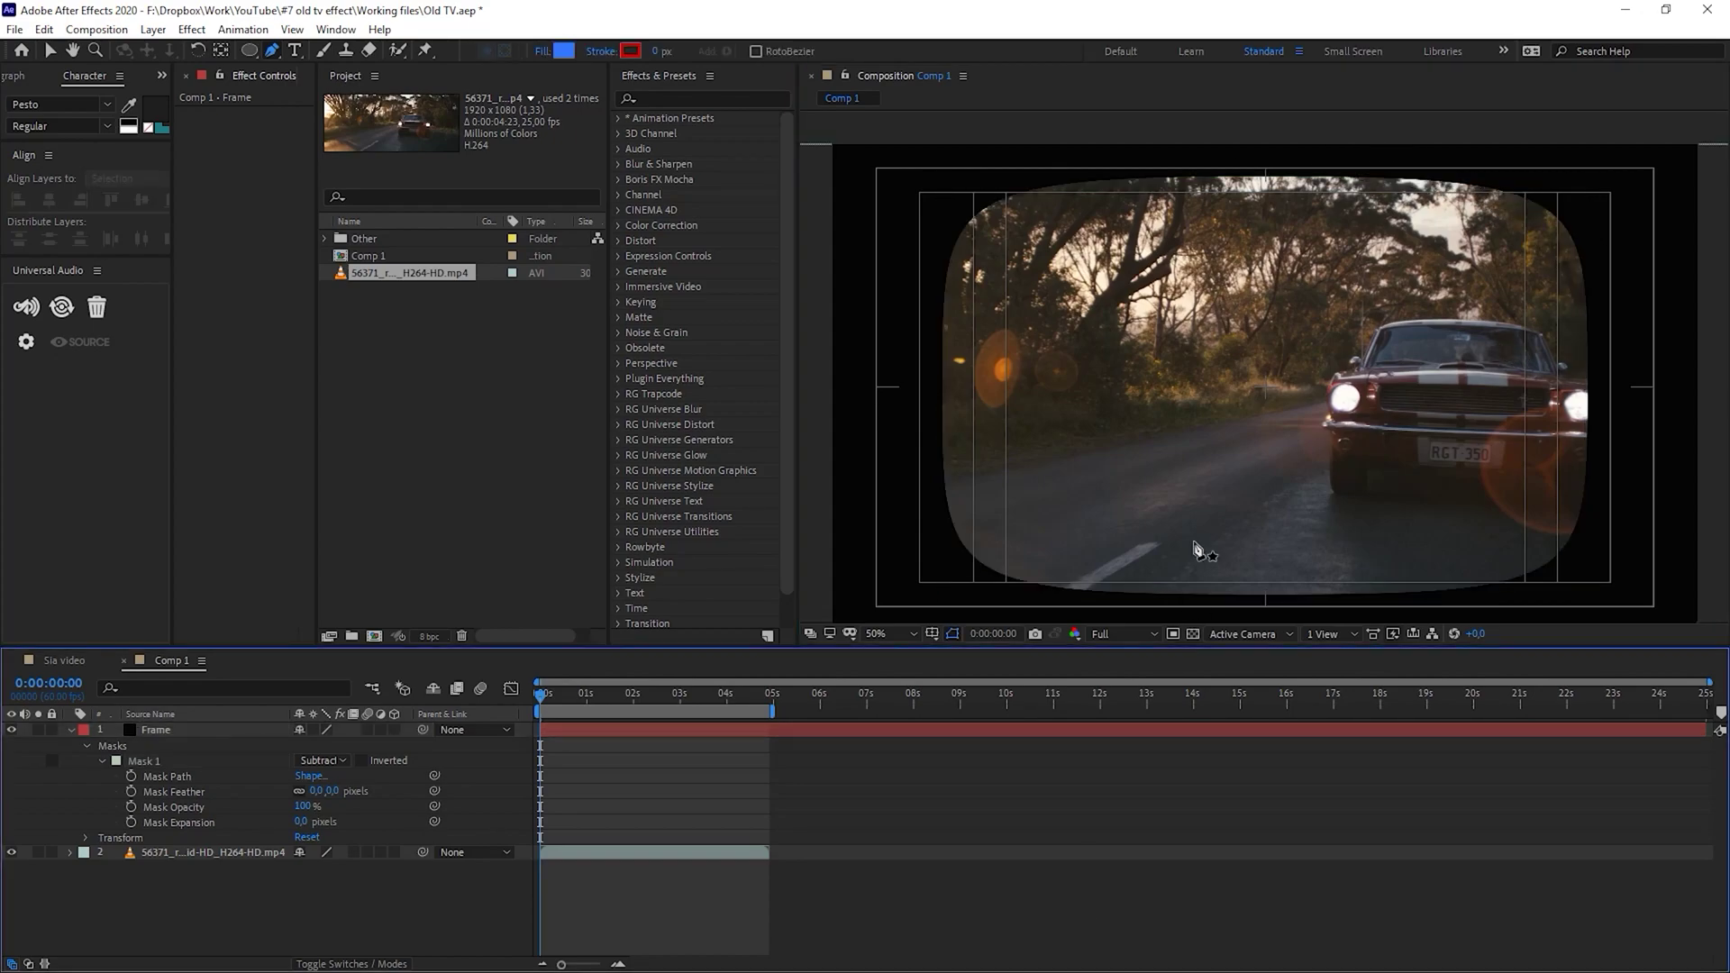
{"action": "key", "text": "comma"}
{"action": "left_click_drag", "start_coordinate": [1139, 510], "coordinate": [989, 548]}
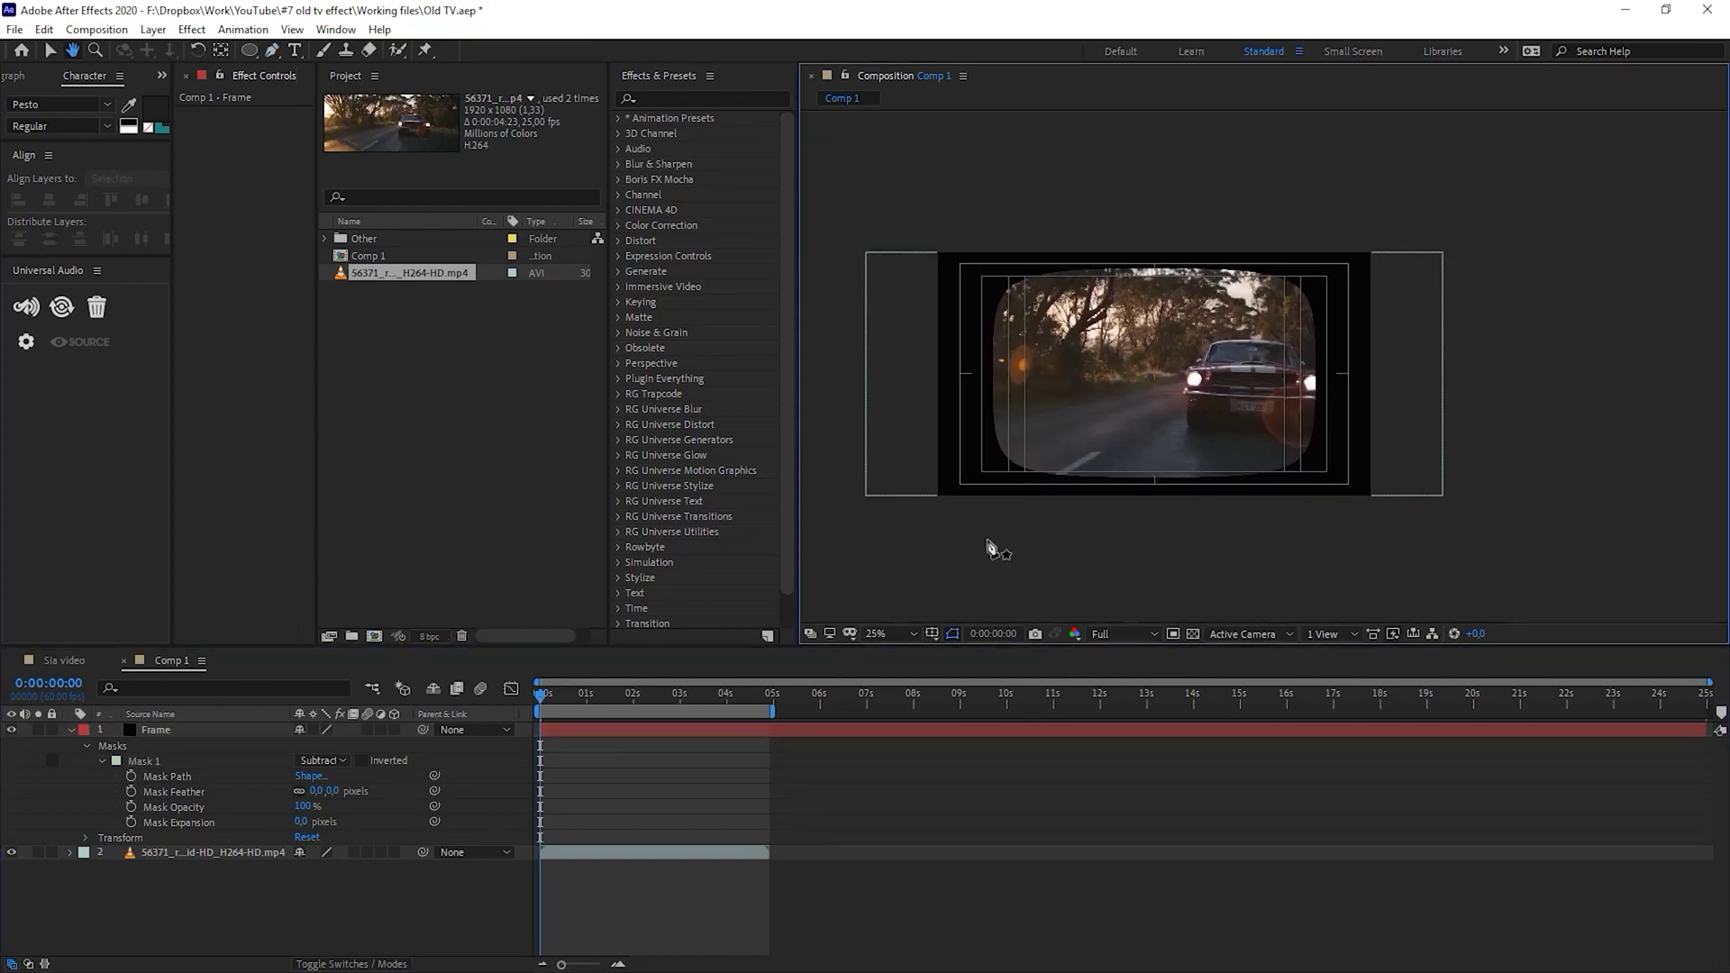
Move the car footage layer left so the car is centred in the TV opening
{"action": "left_click", "coordinate": [211, 853]}
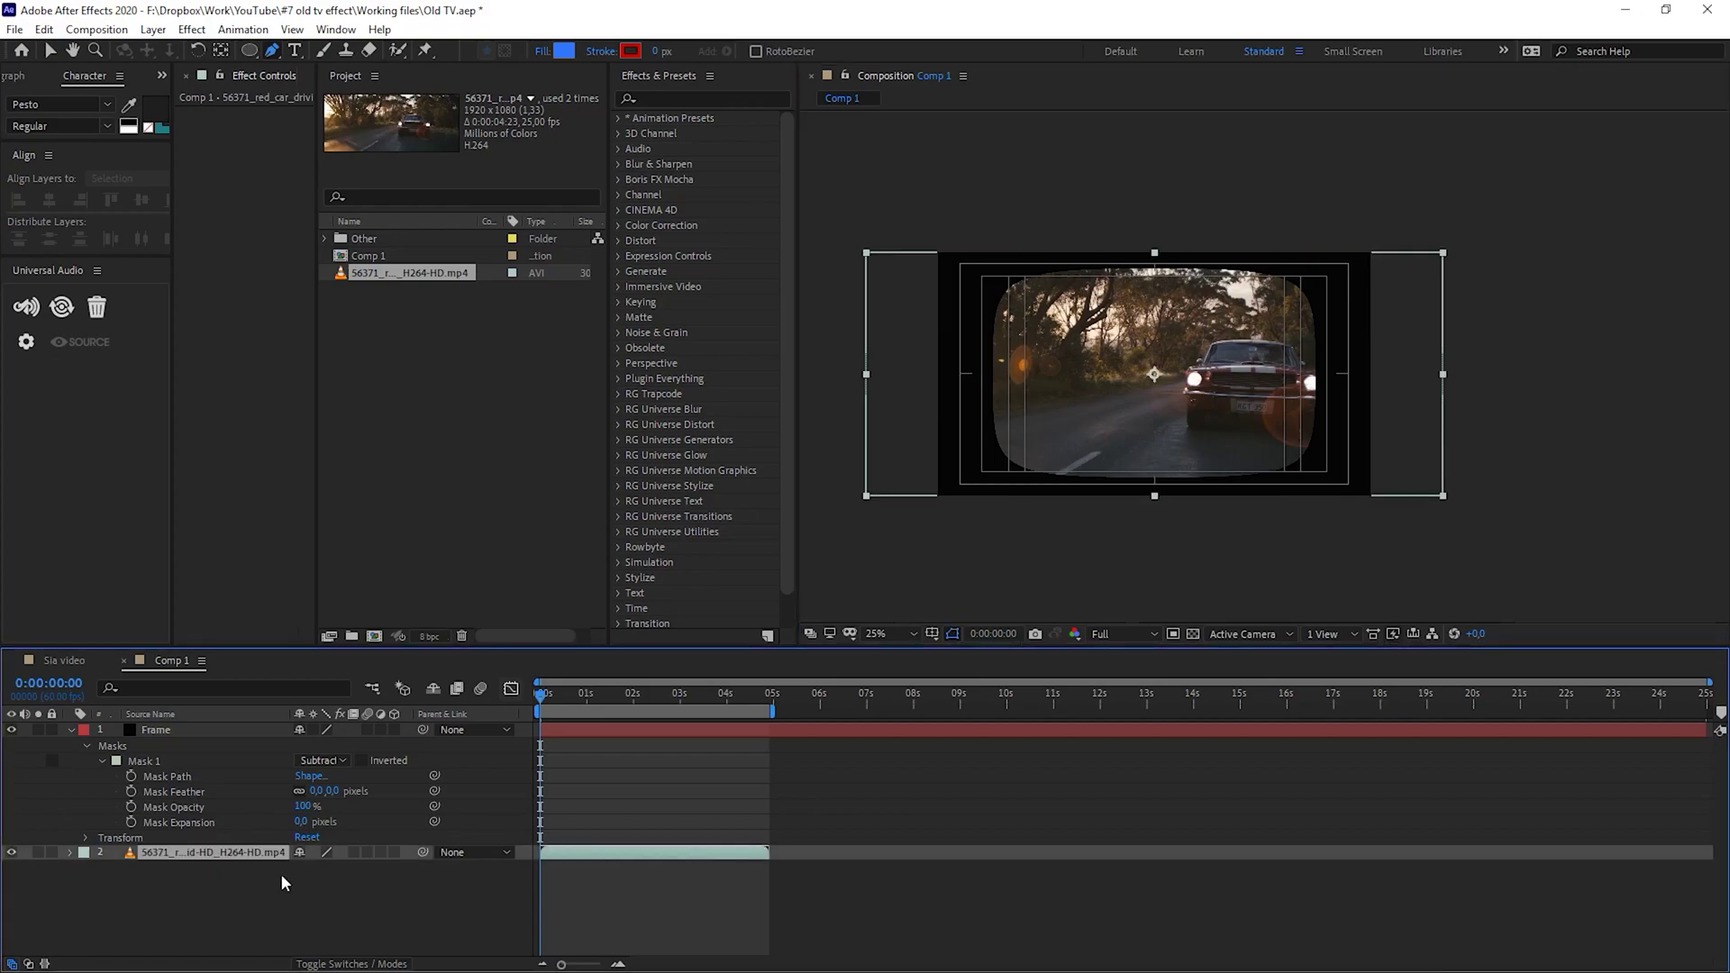
{"action": "key", "text": "v"}
{"action": "left_click_drag", "start_coordinate": [1422, 405], "coordinate": [1333, 412]}
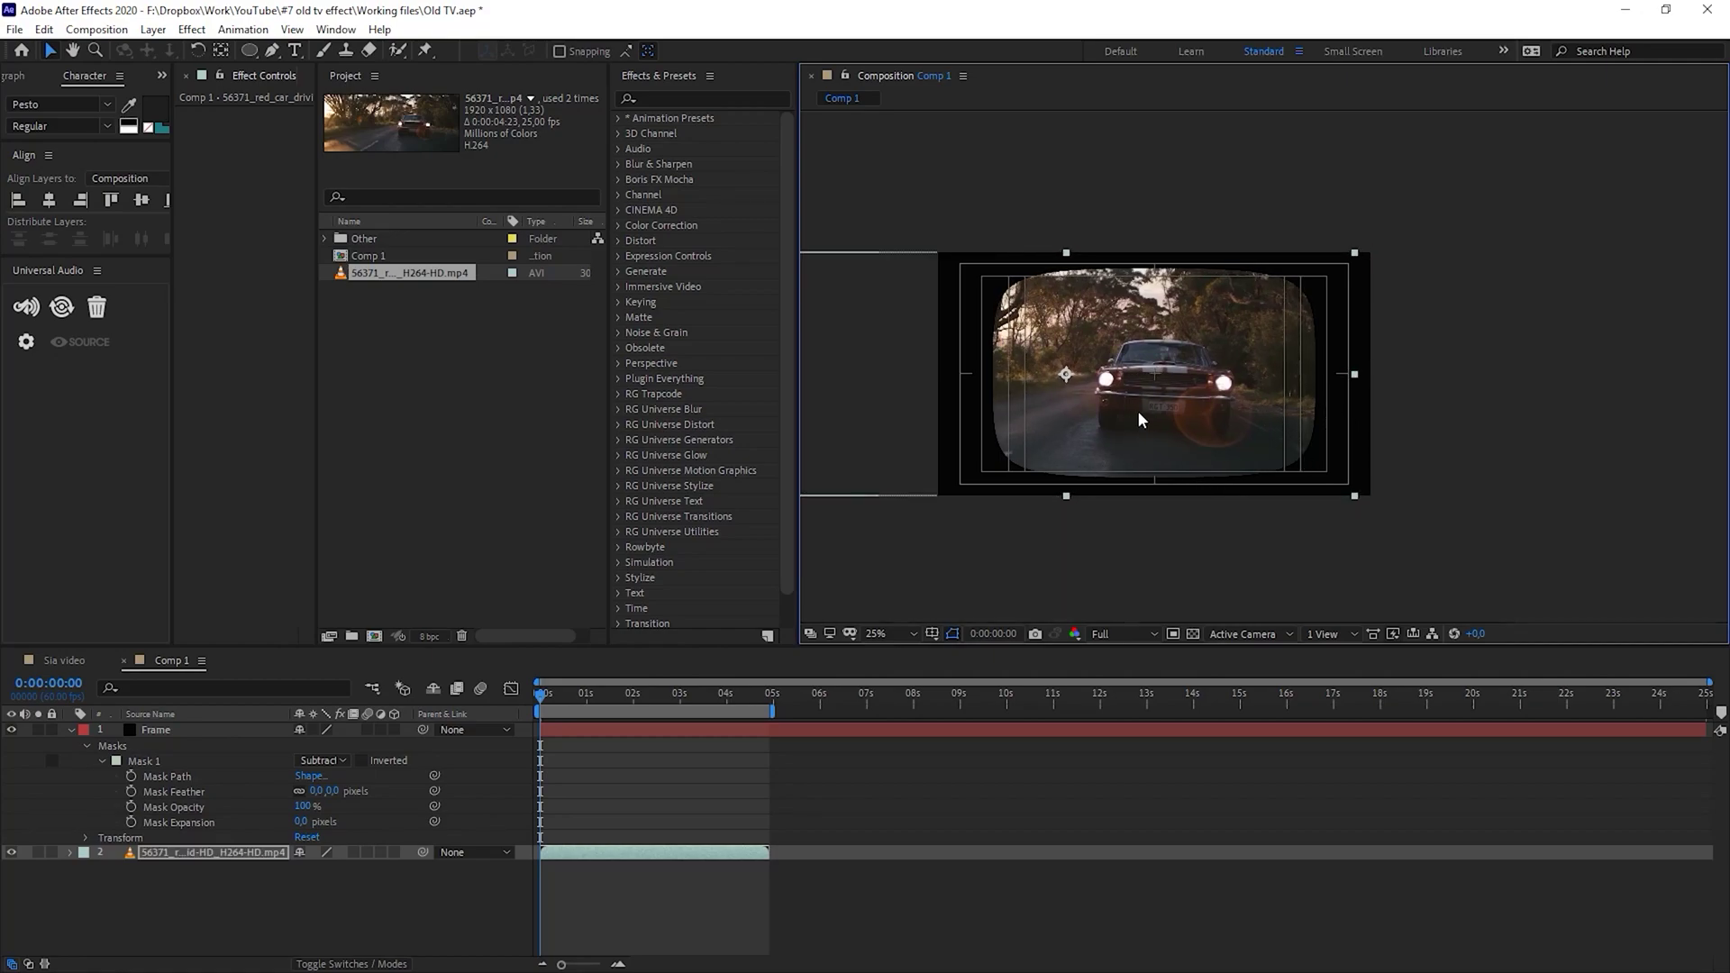
{"action": "scroll", "coordinate": [1198, 468], "scroll_direction": "up", "scroll_amount": 2}
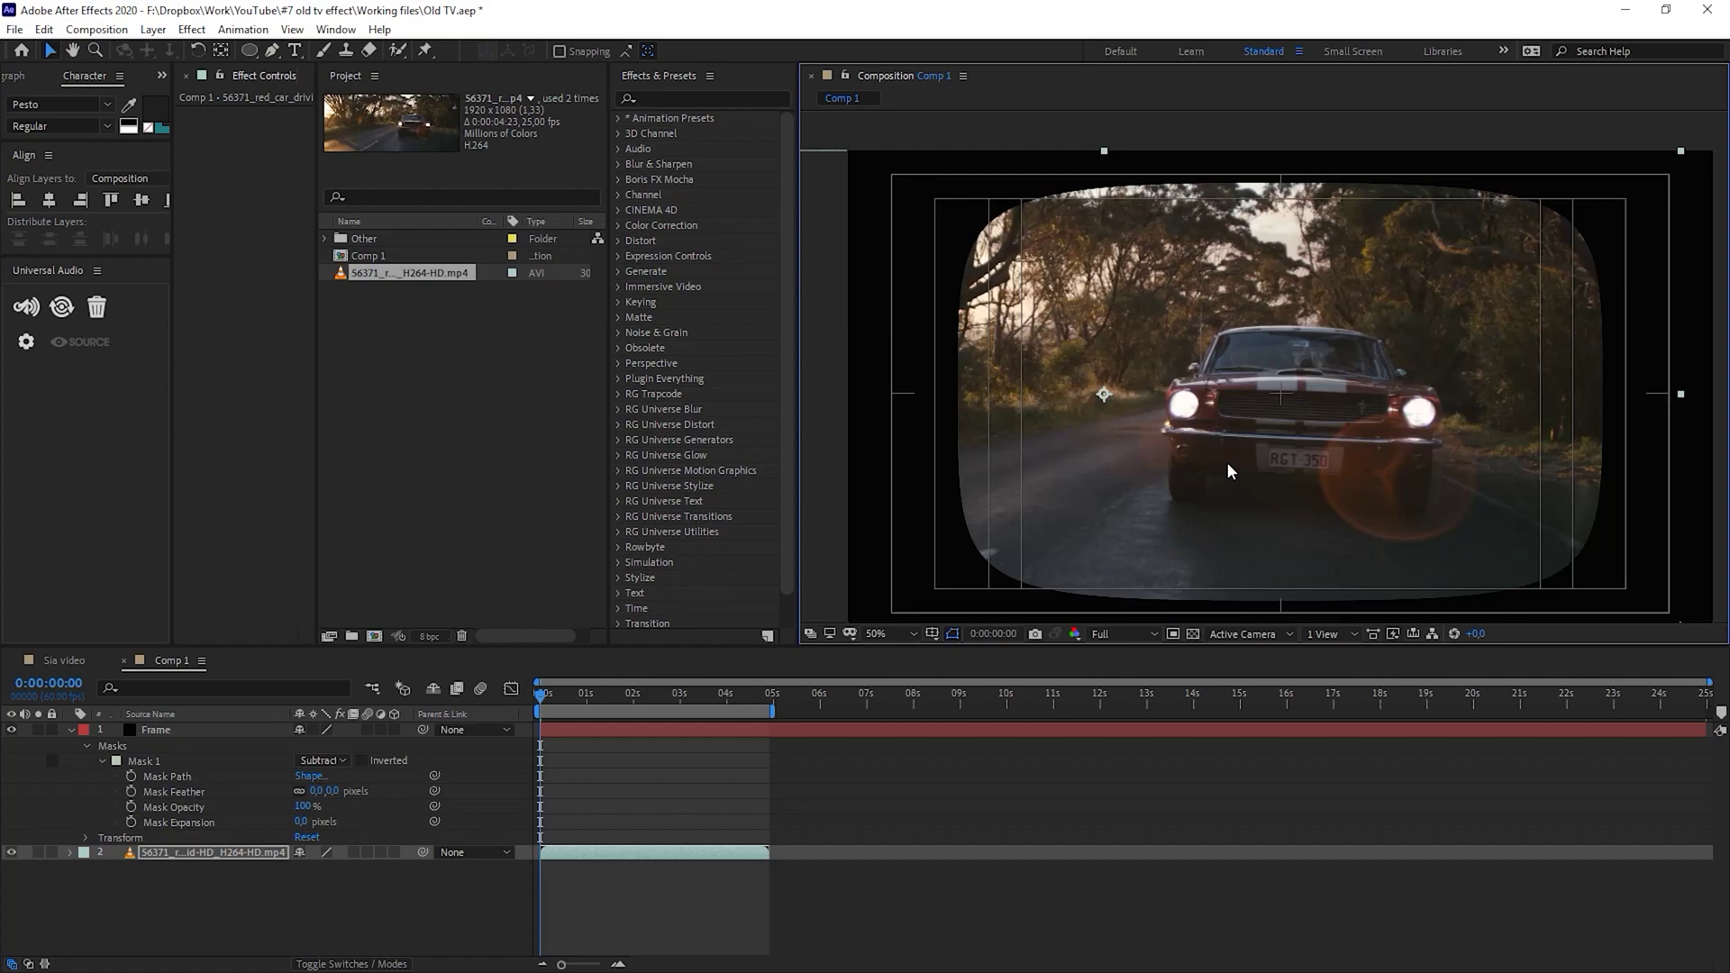
{"action": "scroll", "coordinate": [1228, 469], "scroll_direction": "down", "scroll_amount": 2}
{"action": "scroll", "coordinate": [1228, 469], "scroll_direction": "up", "scroll_amount": 2}
{"action": "left_click_drag", "start_coordinate": [1222, 454], "coordinate": [1198, 413]}
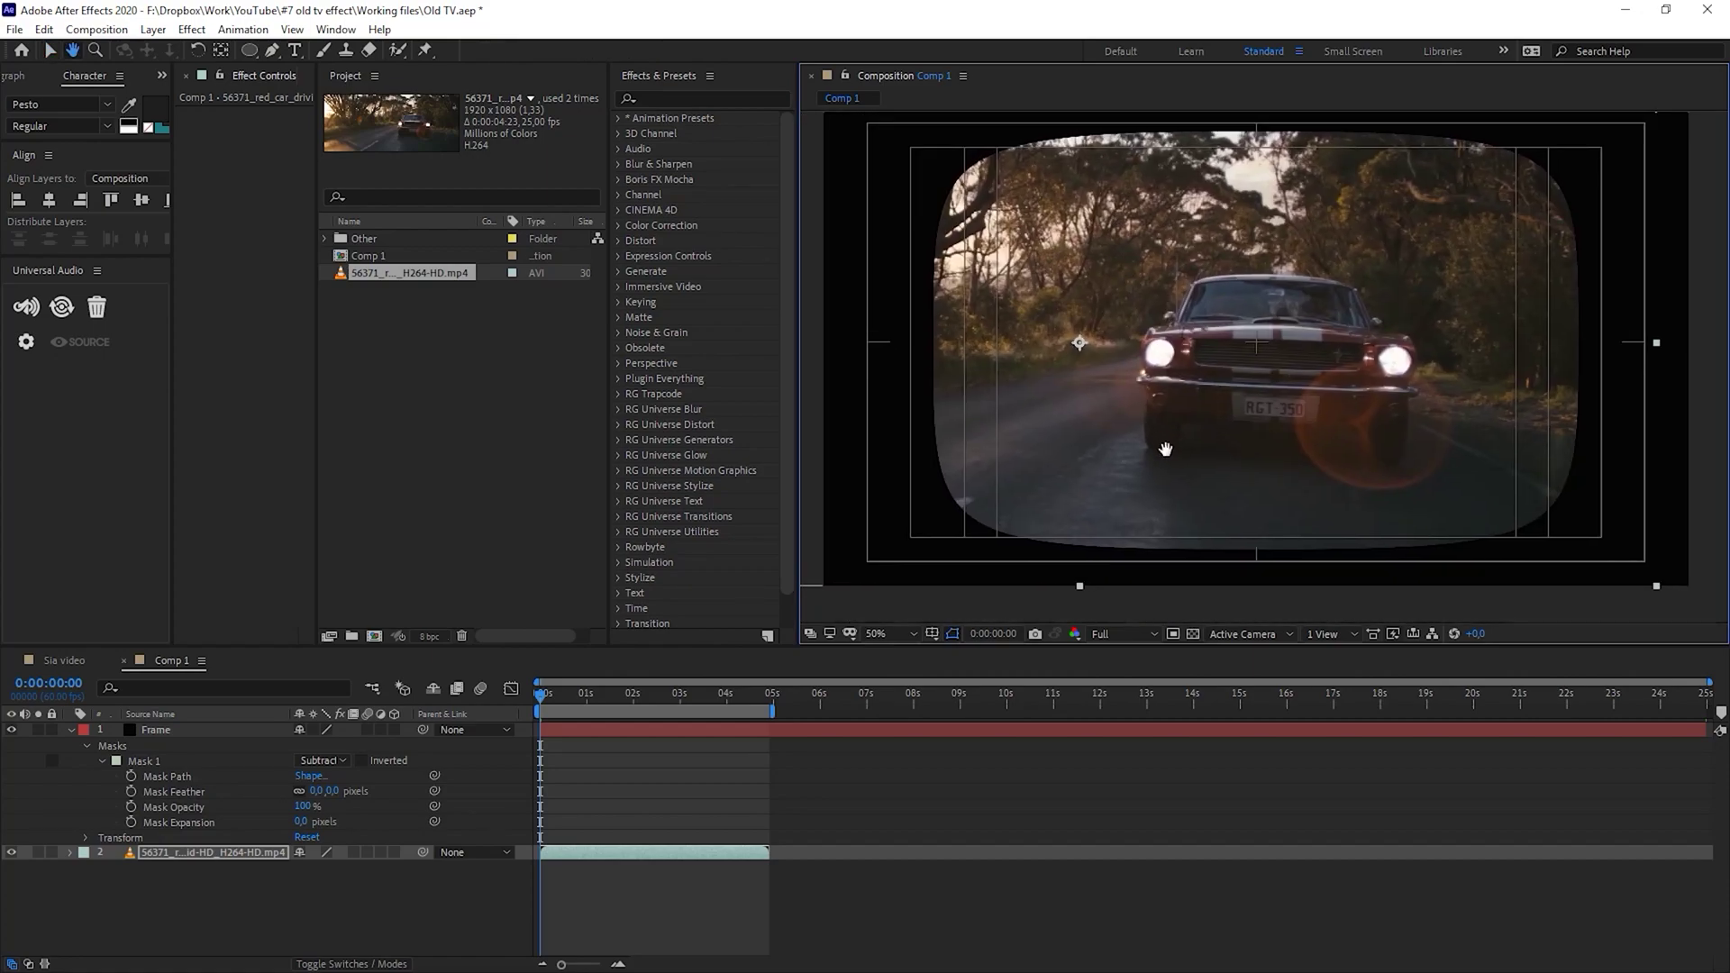
Collapse the Frame layer and compare Comp 1 against the Sia video comp
{"action": "left_click", "coordinate": [70, 730]}
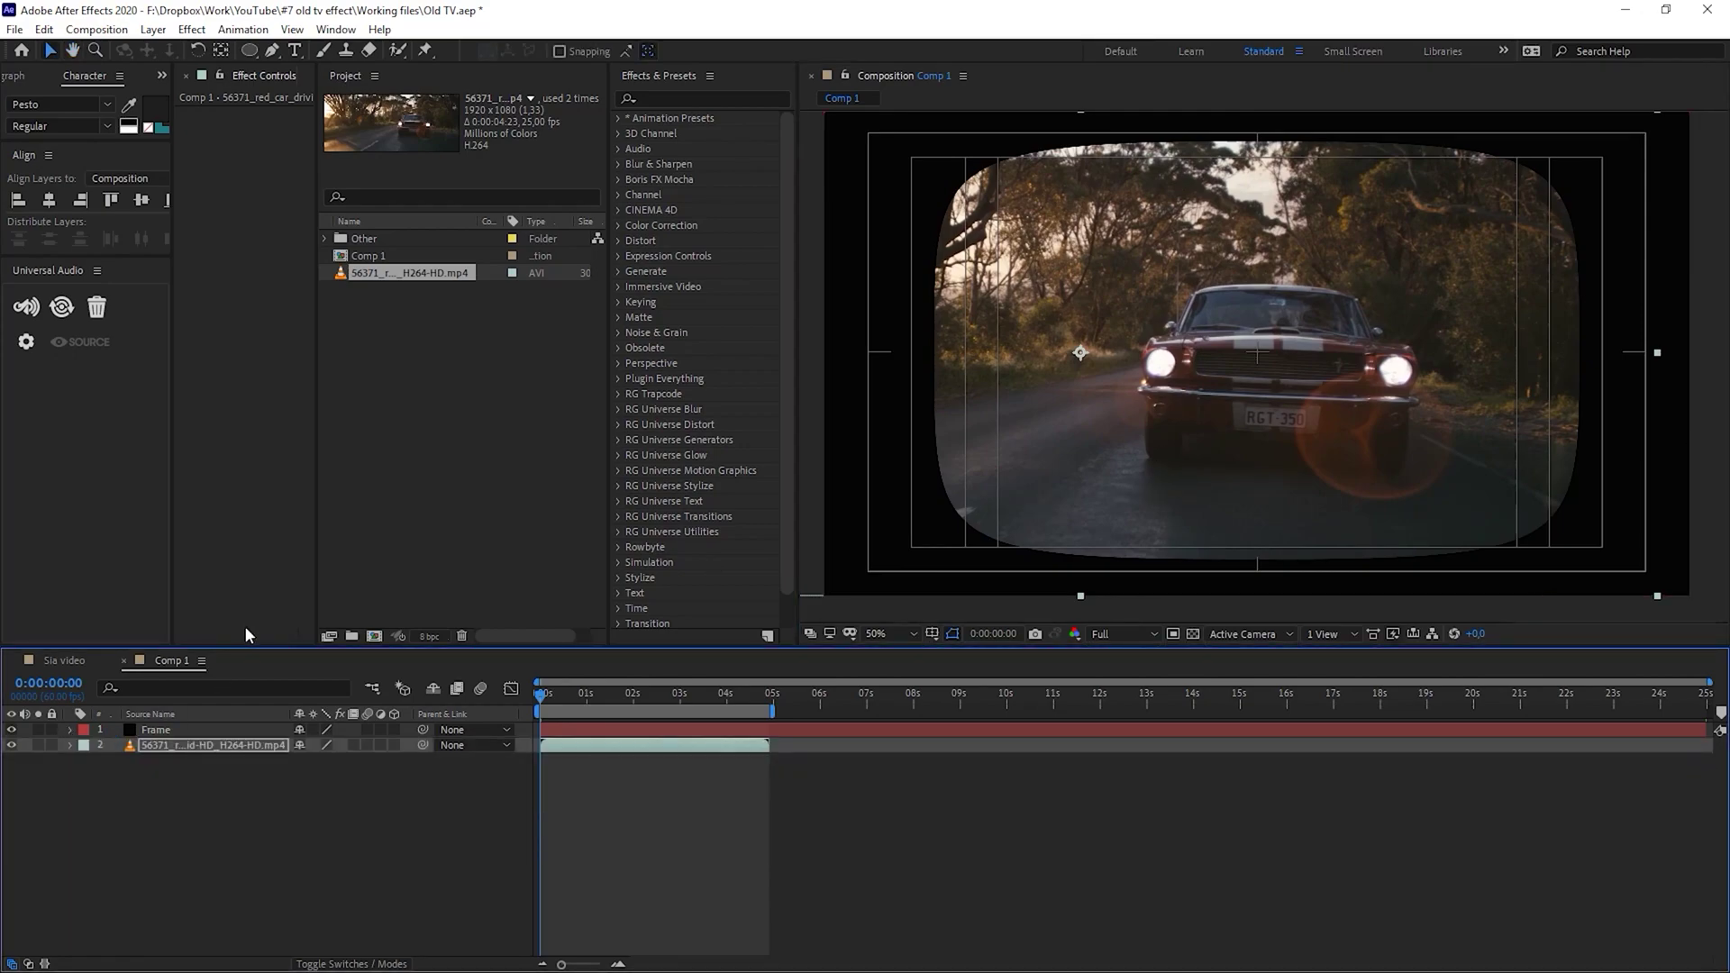
{"action": "left_click", "coordinate": [64, 661]}
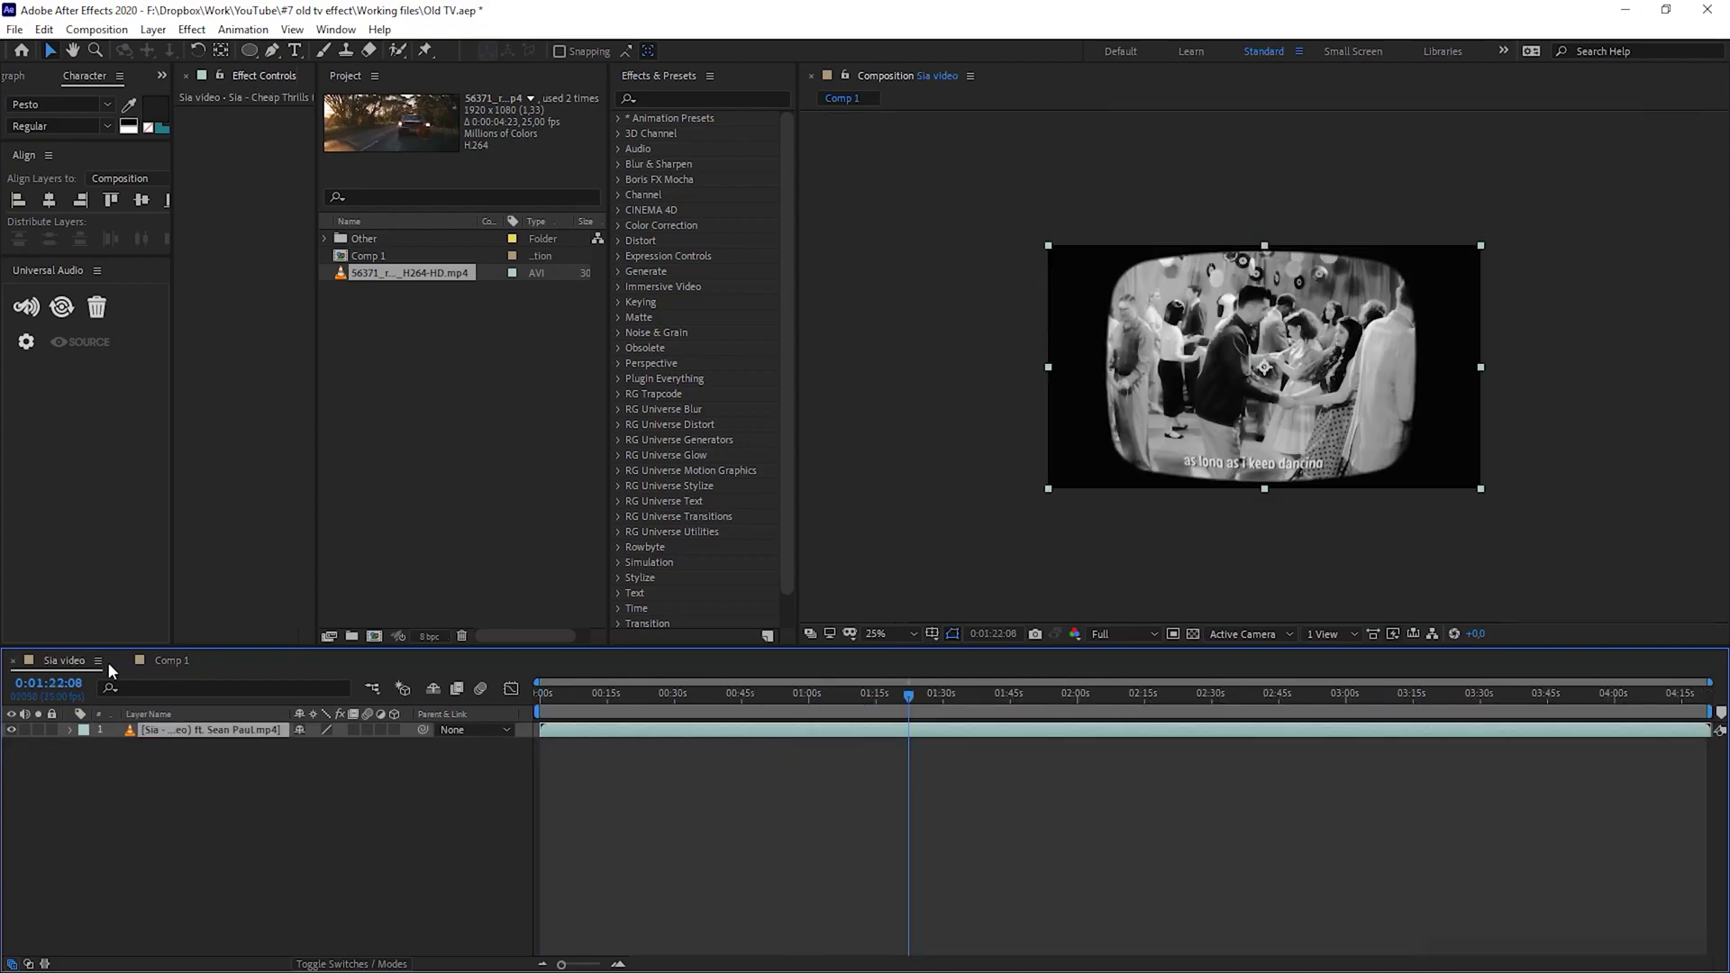
{"action": "left_click", "coordinate": [161, 665]}
{"action": "left_click", "coordinate": [307, 882]}
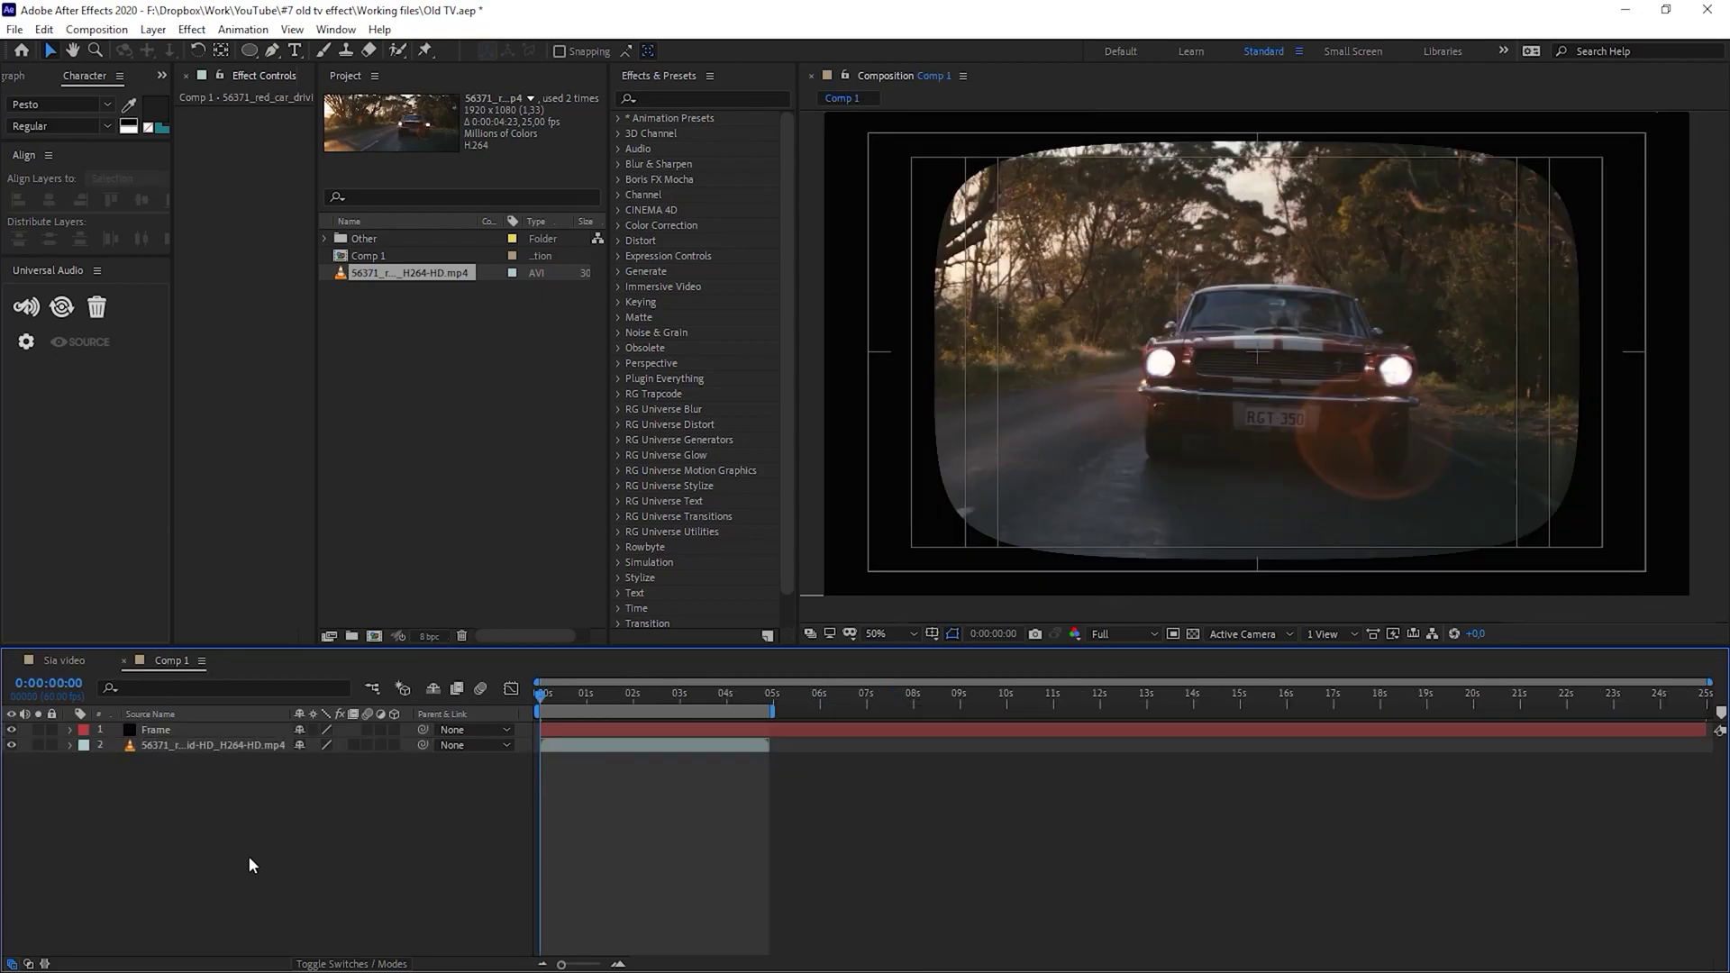
Add a text layer reading 'Old car riding on the street'
{"action": "right_click", "coordinate": [247, 856]}
{"action": "mouse_move", "coordinate": [424, 660]}
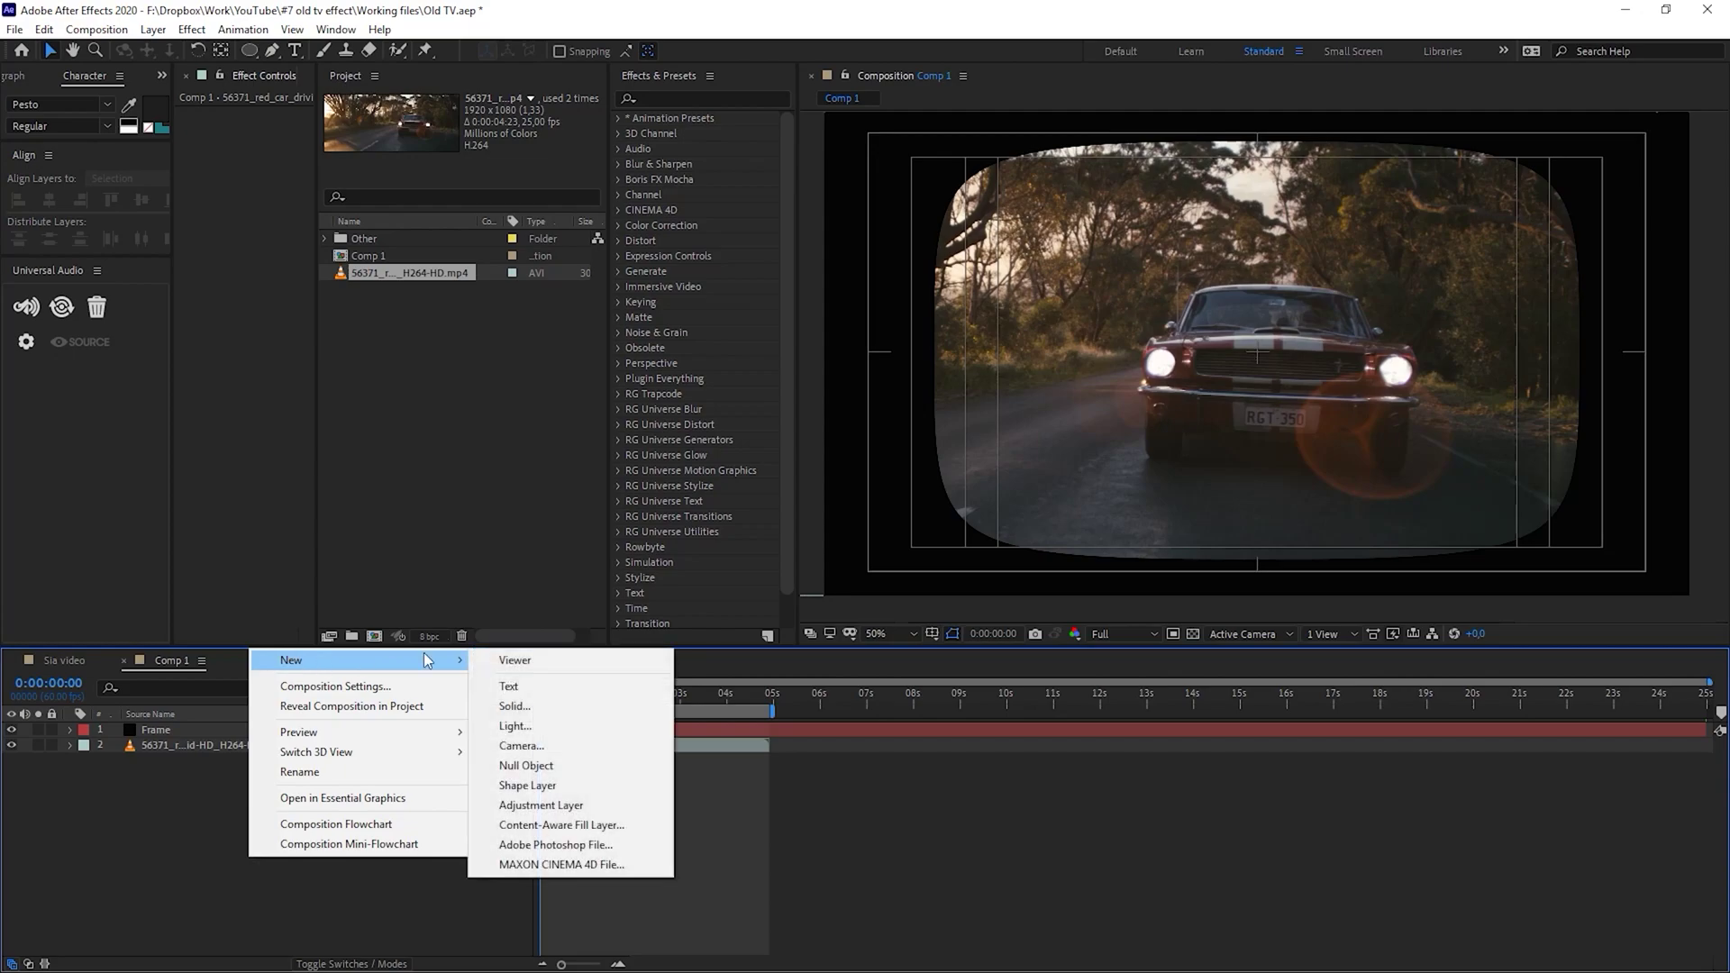
{"action": "left_click", "coordinate": [509, 686]}
{"action": "type", "text": "Old car riding on the street"}
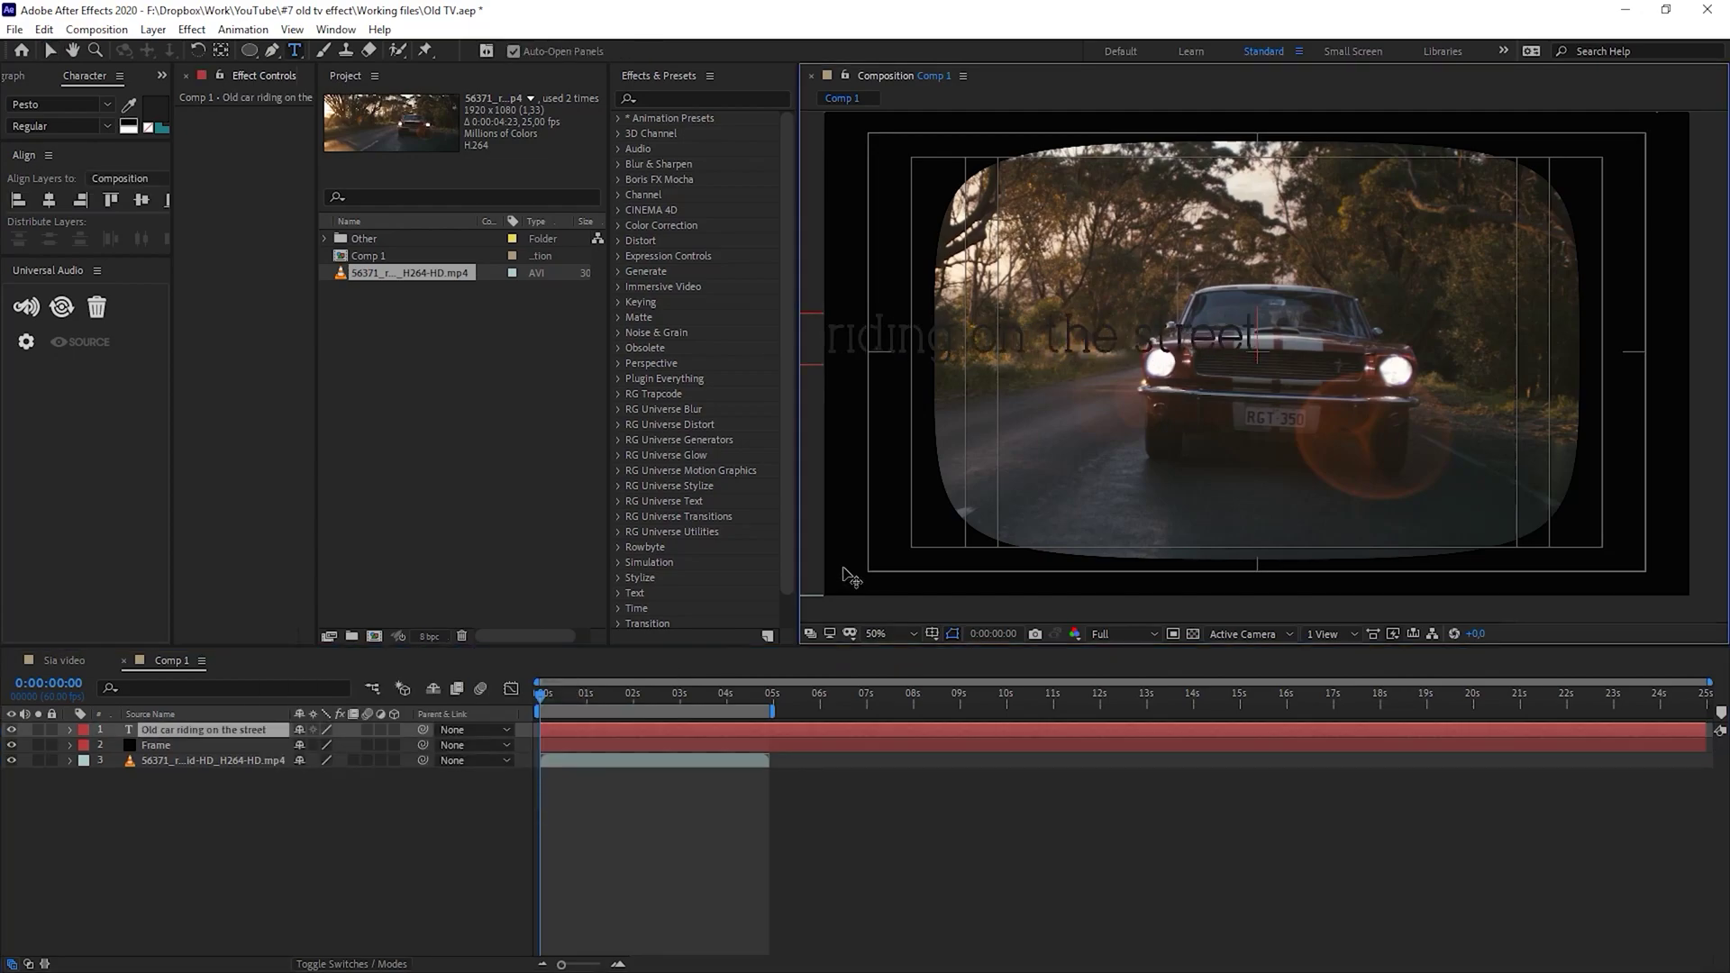
Colour the whole title white (FFFFFF)
{"action": "key", "text": "ctrl+a"}
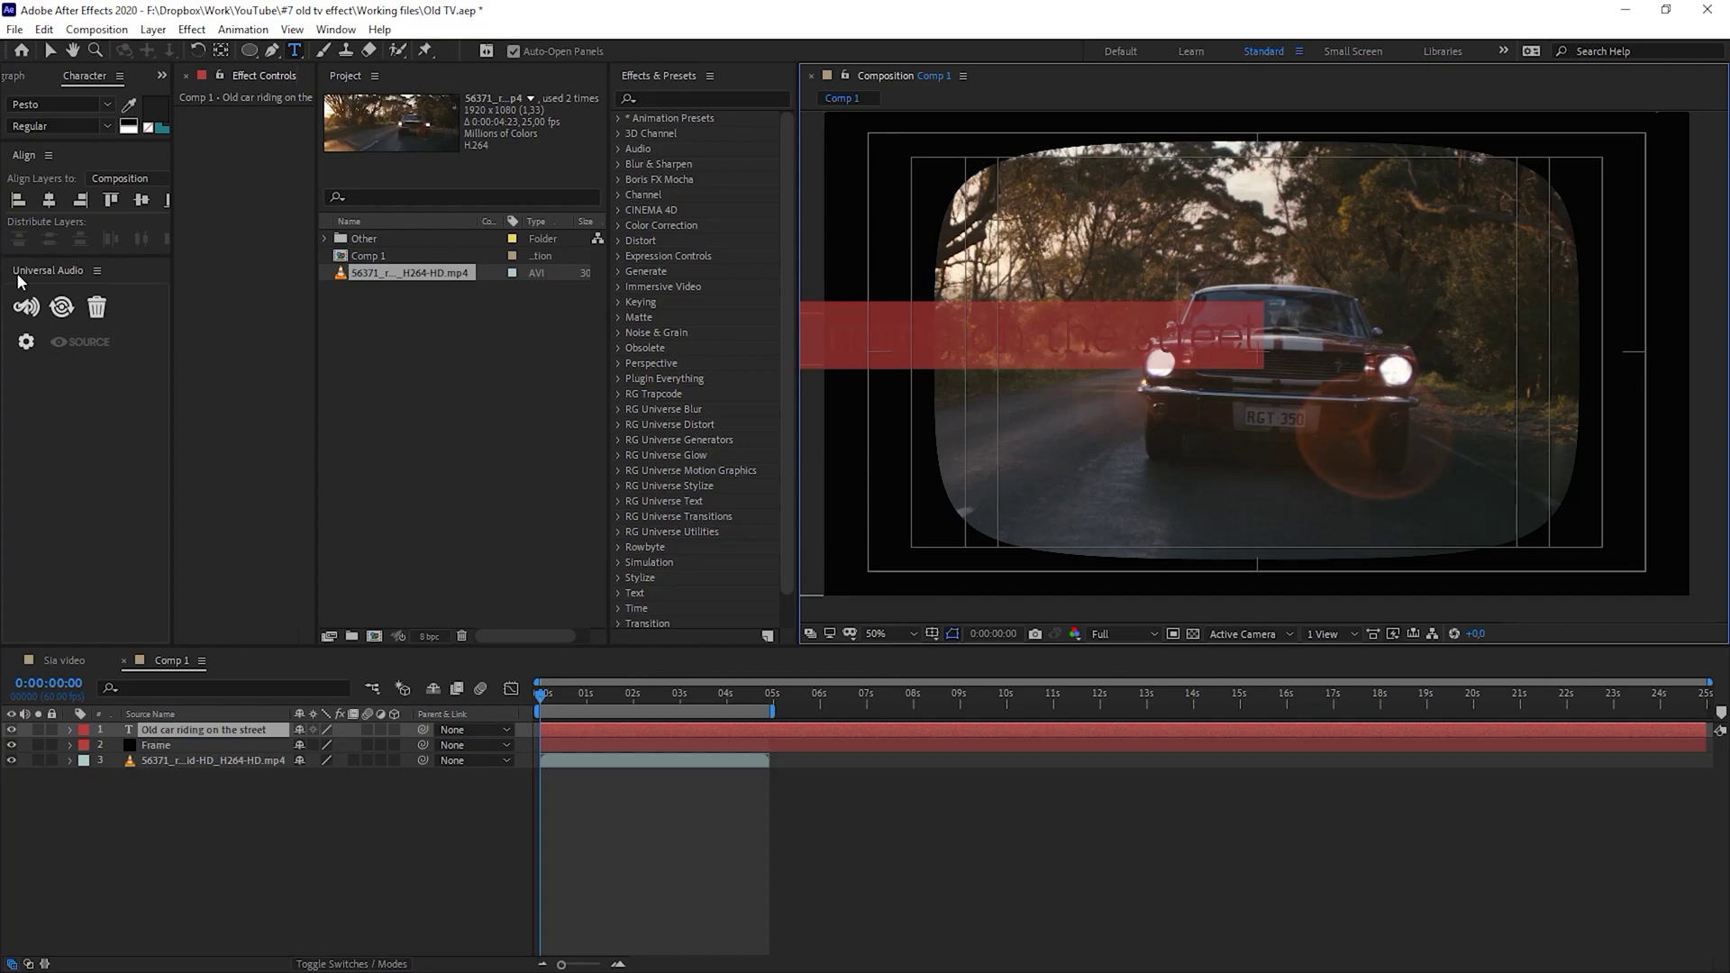
{"action": "left_click", "coordinate": [129, 126]}
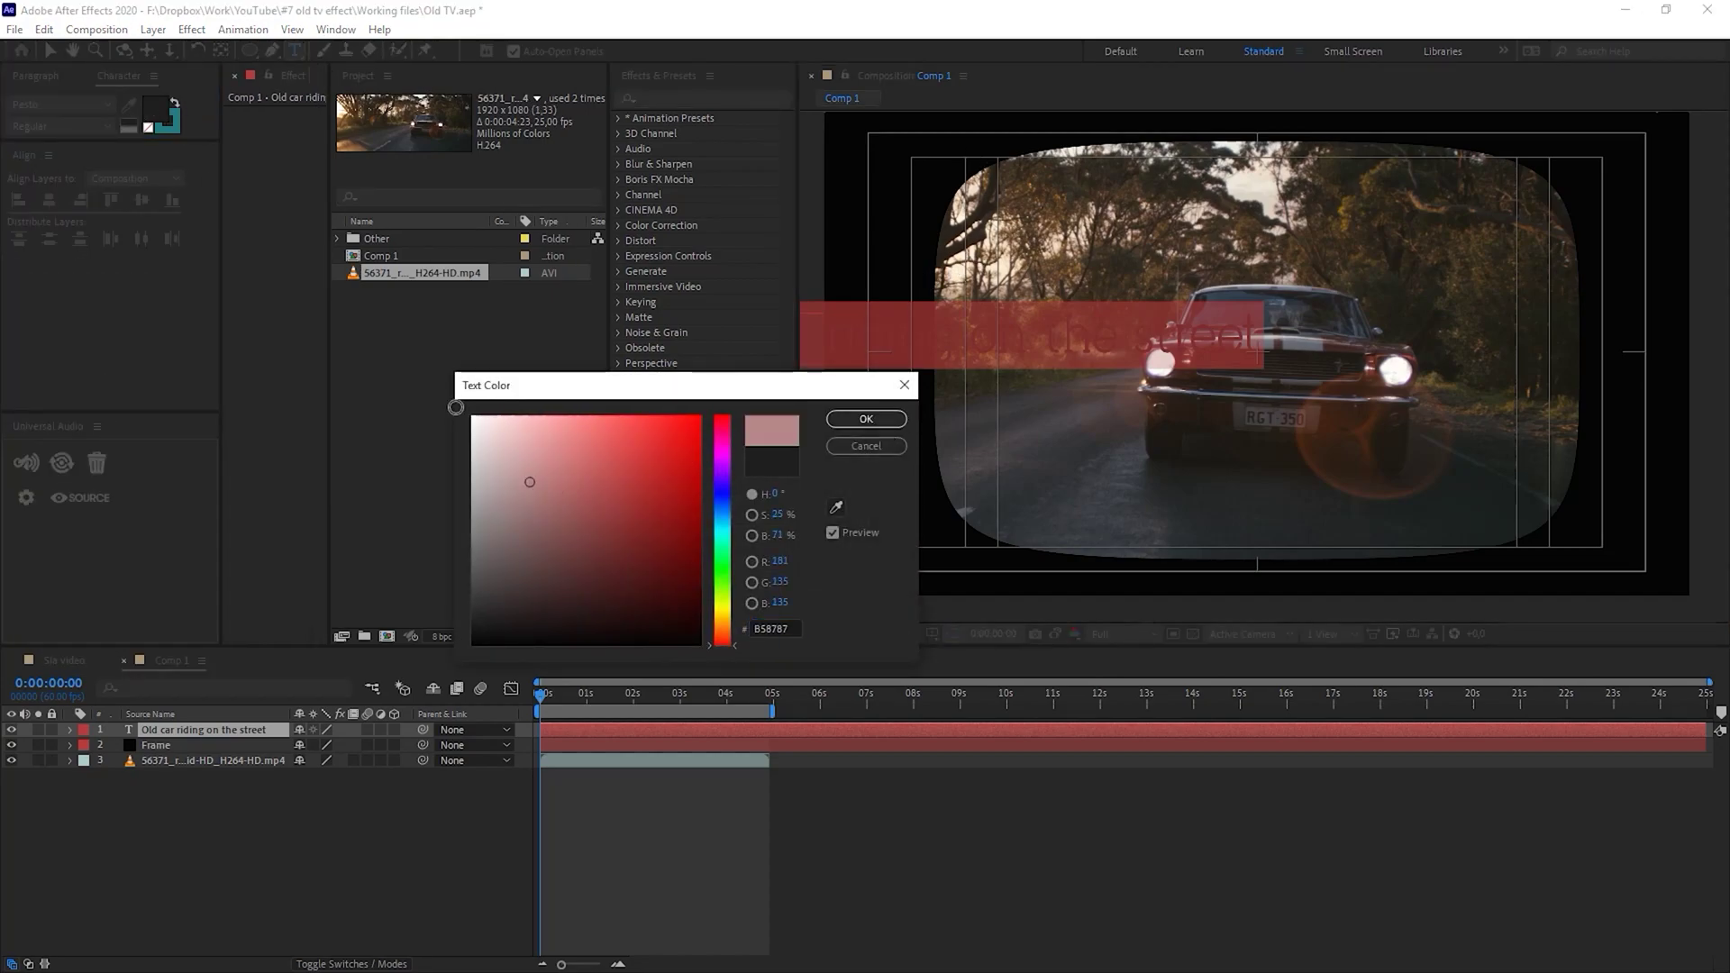
{"action": "left_click", "coordinate": [865, 419]}
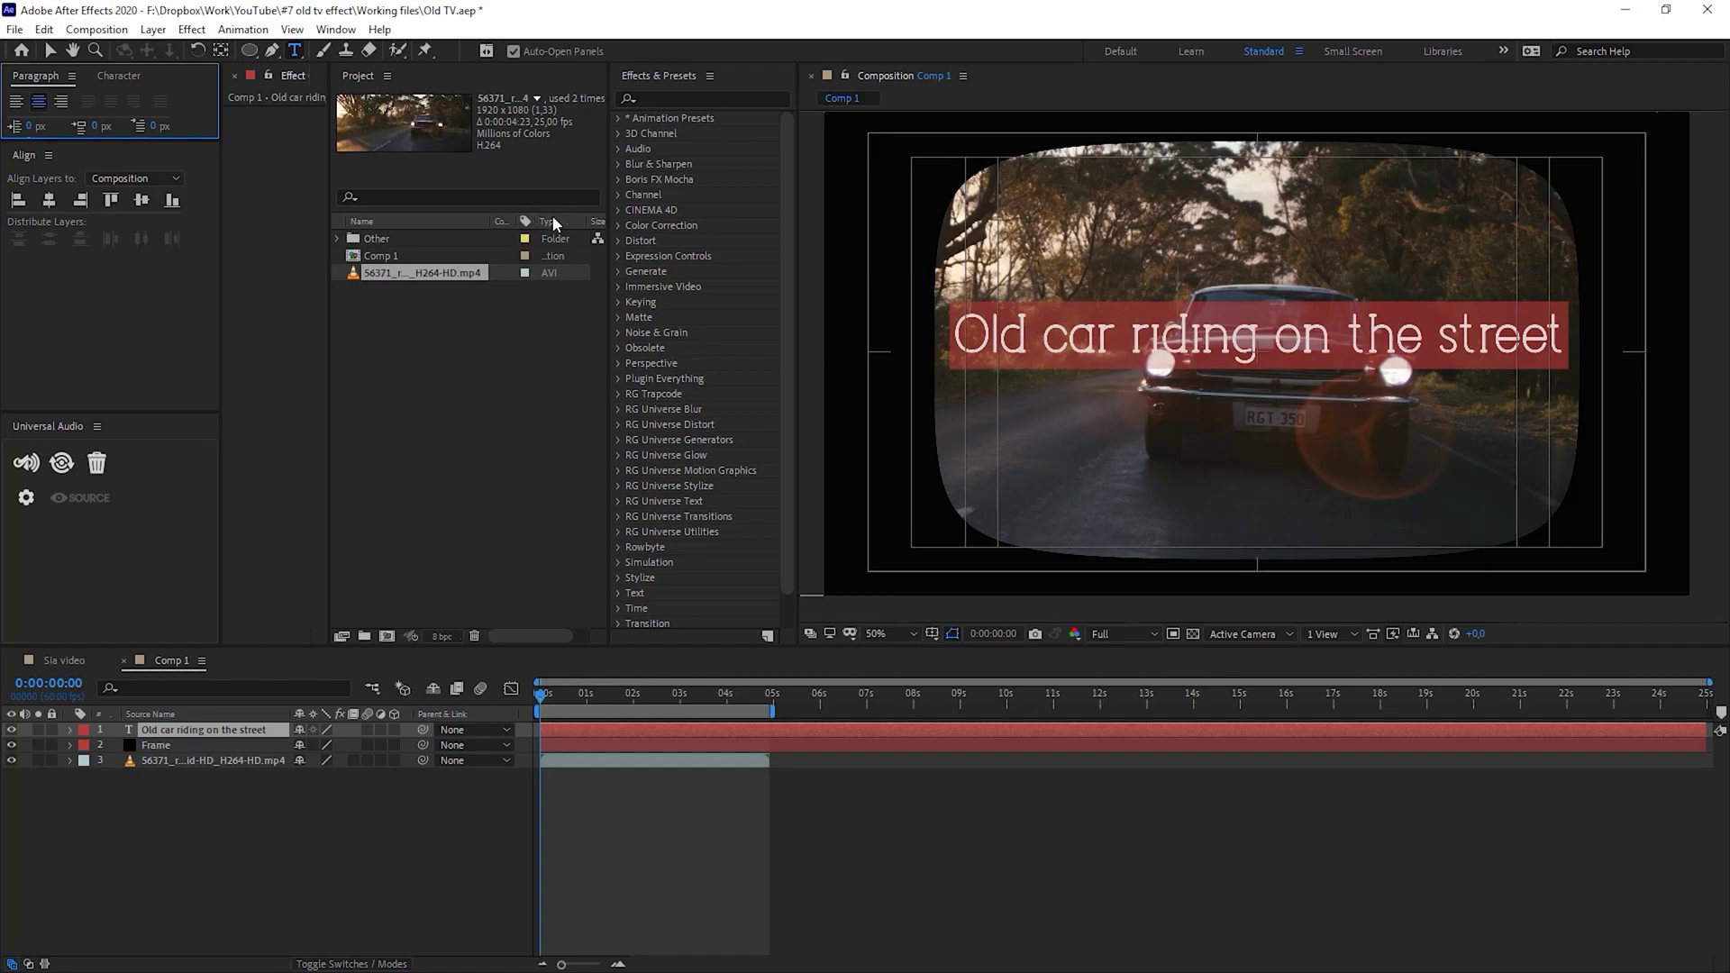
{"action": "left_click", "coordinate": [118, 75]}
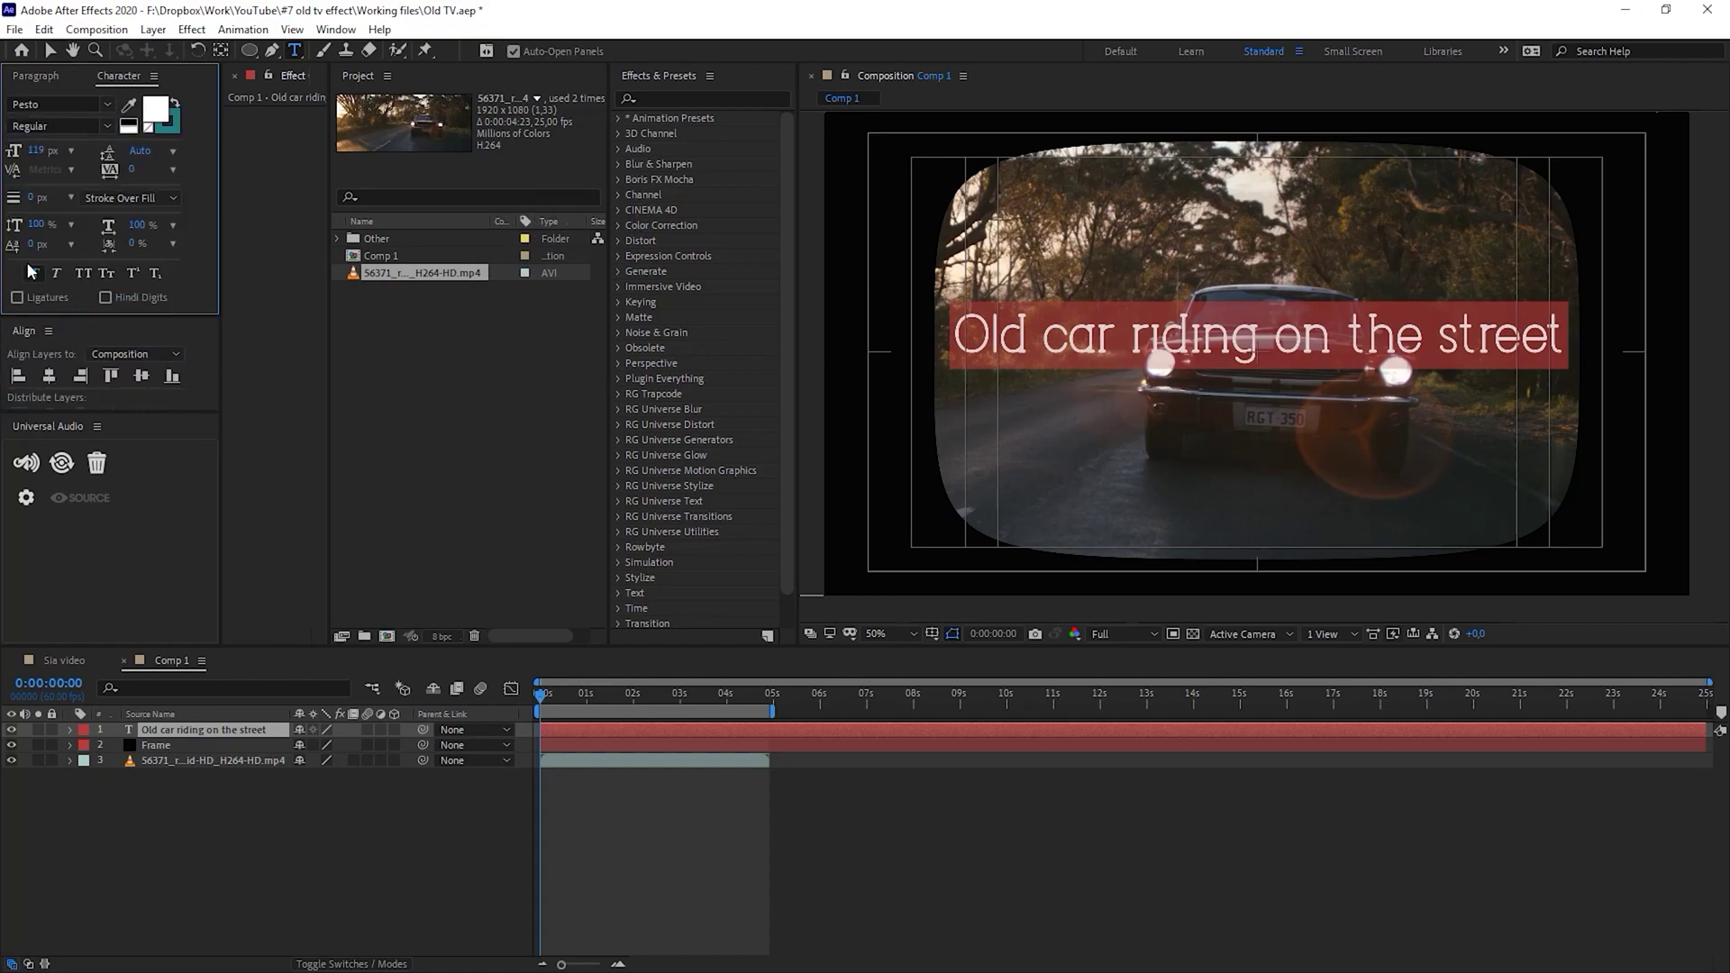
Resize the title to 55 px and search 'bode' to set it in Bodega Sans Medium
{"action": "left_click_drag", "start_coordinate": [36, 150], "coordinate": [11, 171]}
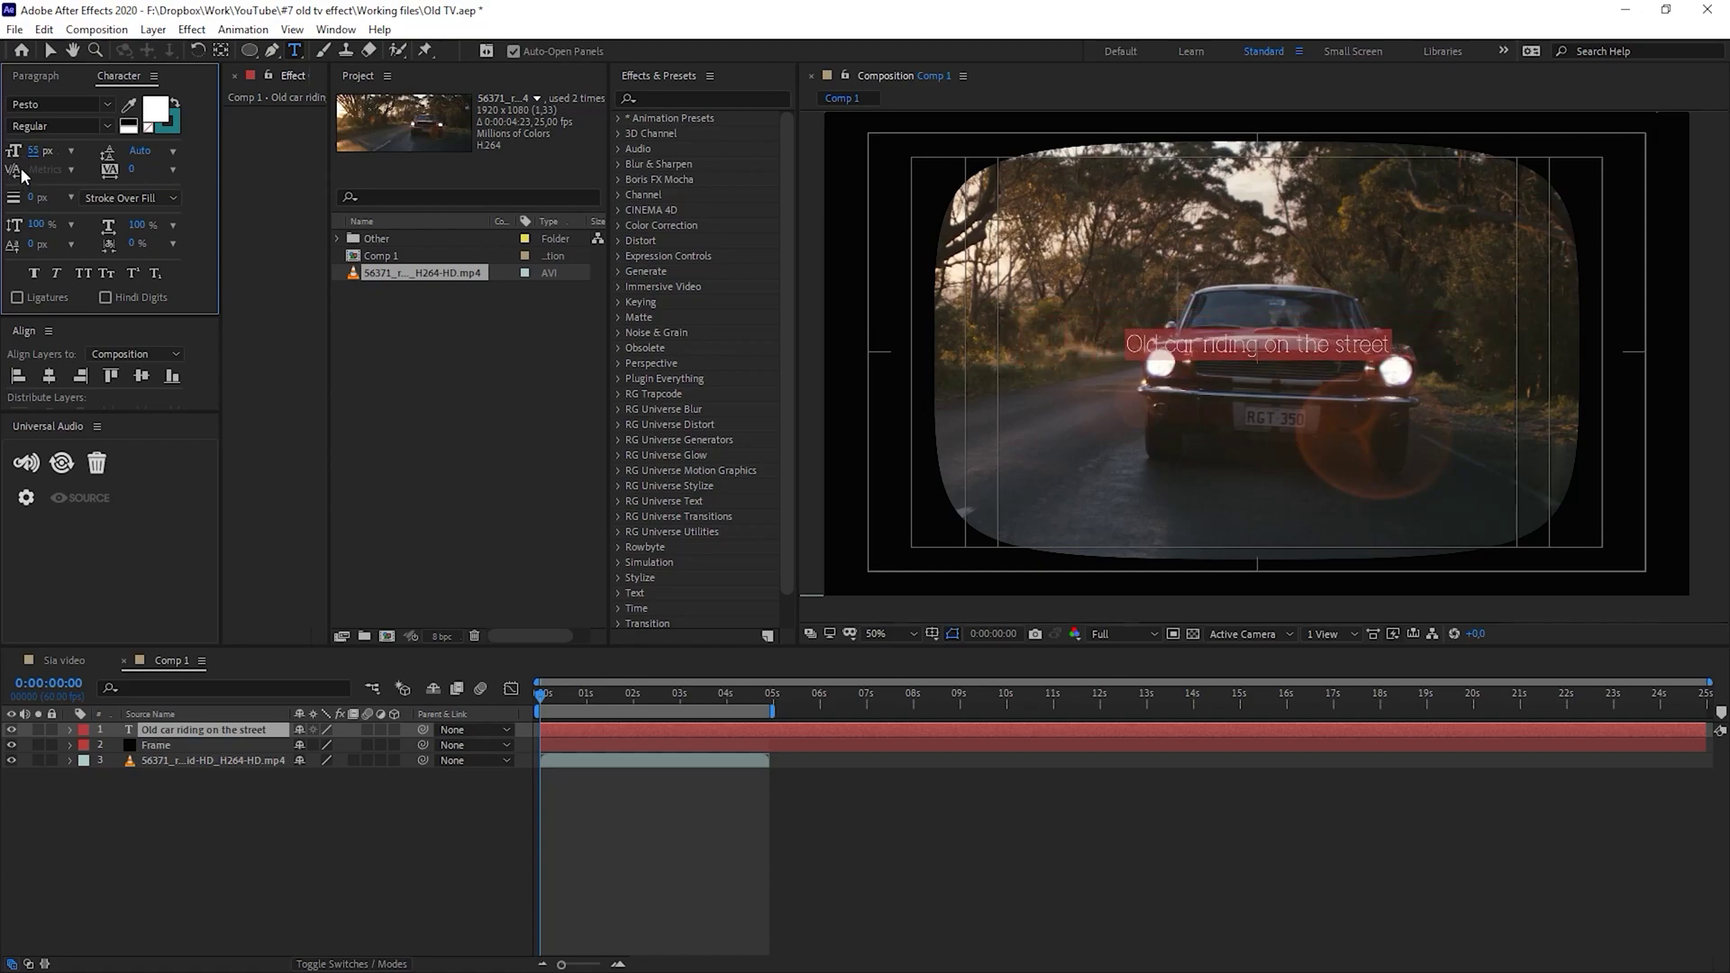
{"action": "left_click", "coordinate": [49, 105]}
{"action": "key", "text": "BackSpace"}
{"action": "type", "text": "bod"}
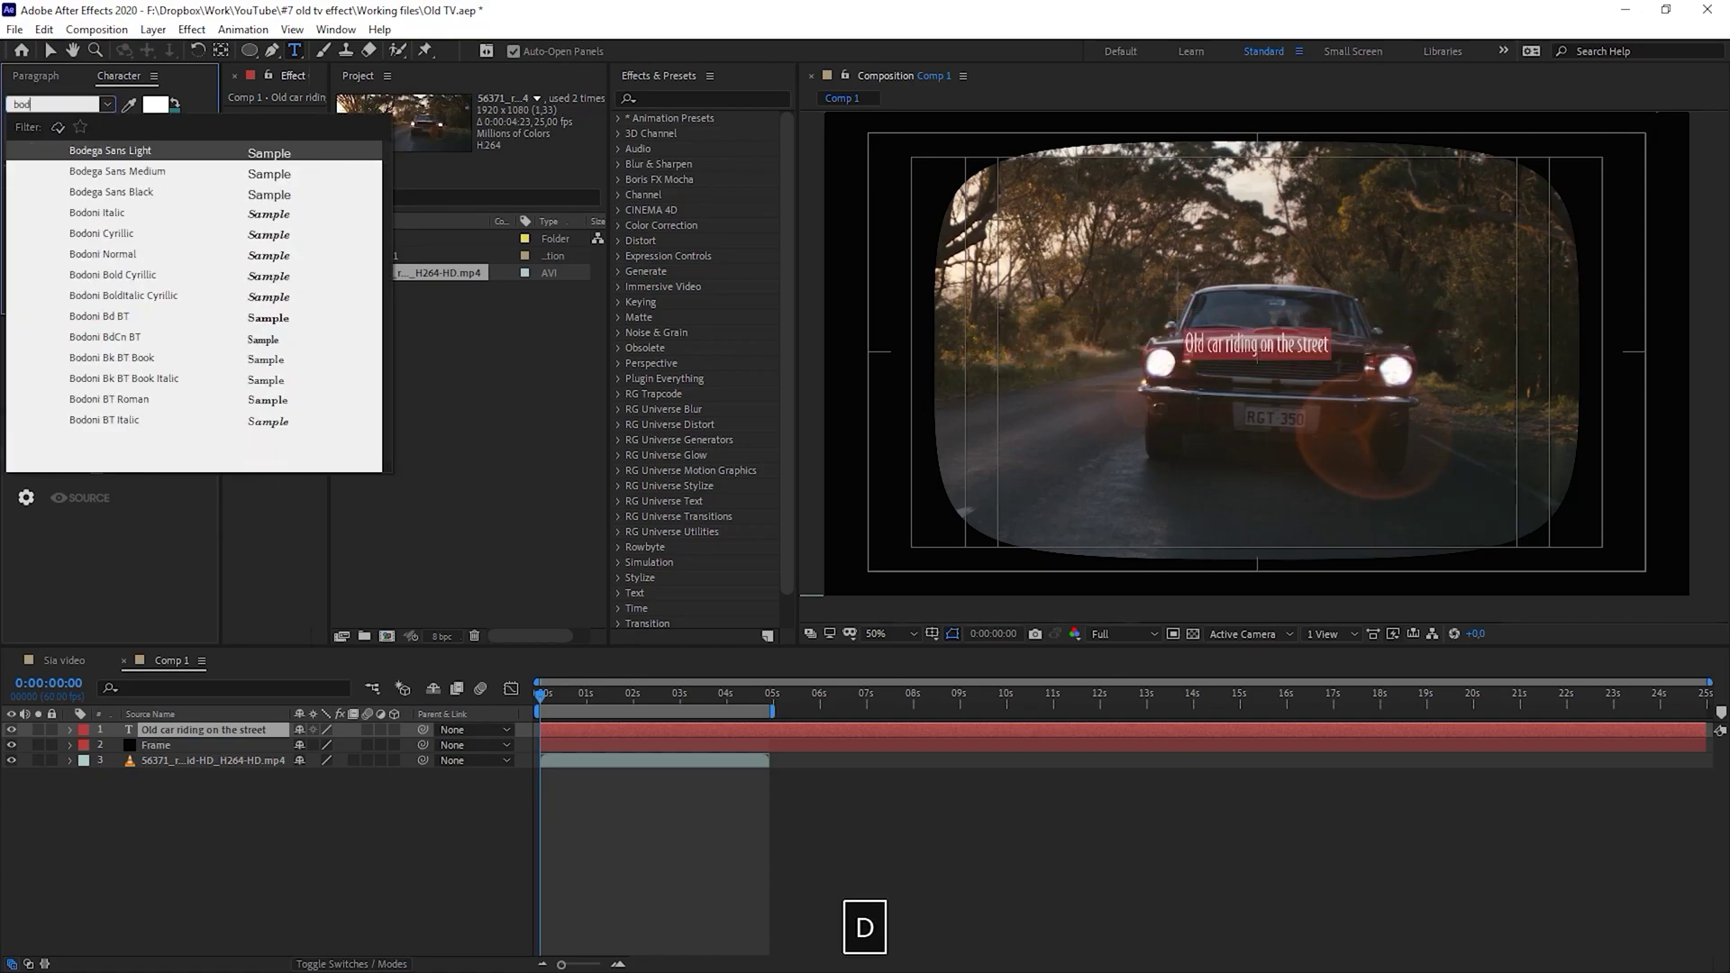
{"action": "type", "text": "e"}
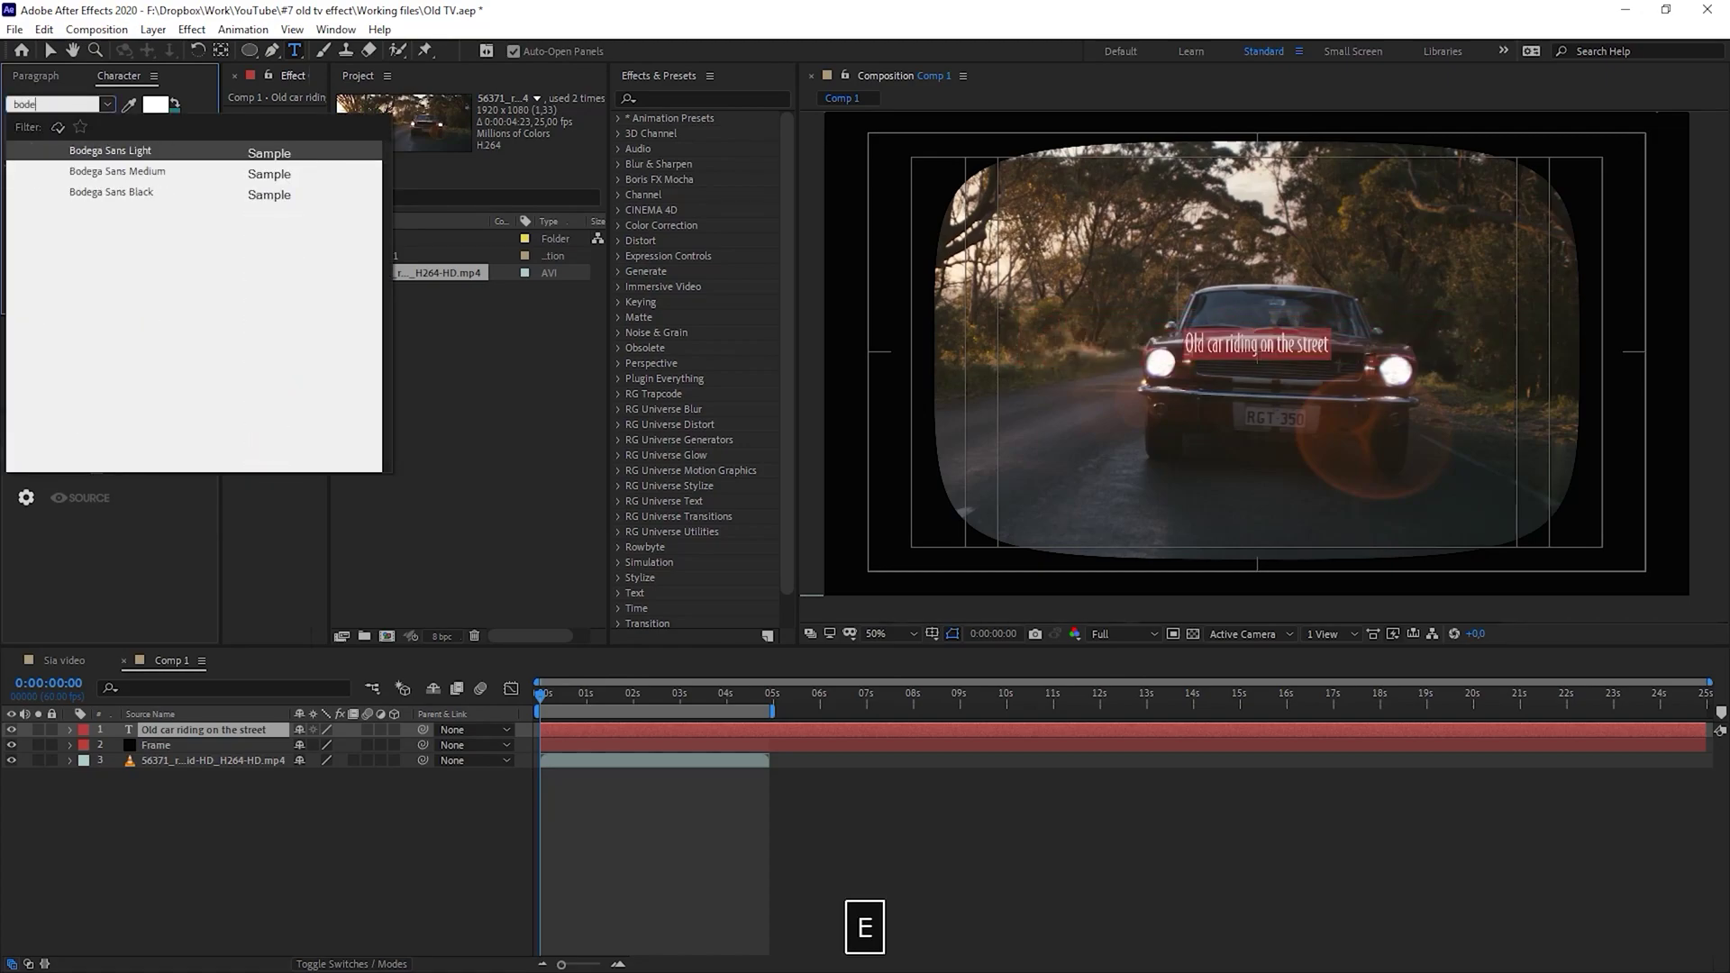
{"action": "left_click", "coordinate": [149, 177]}
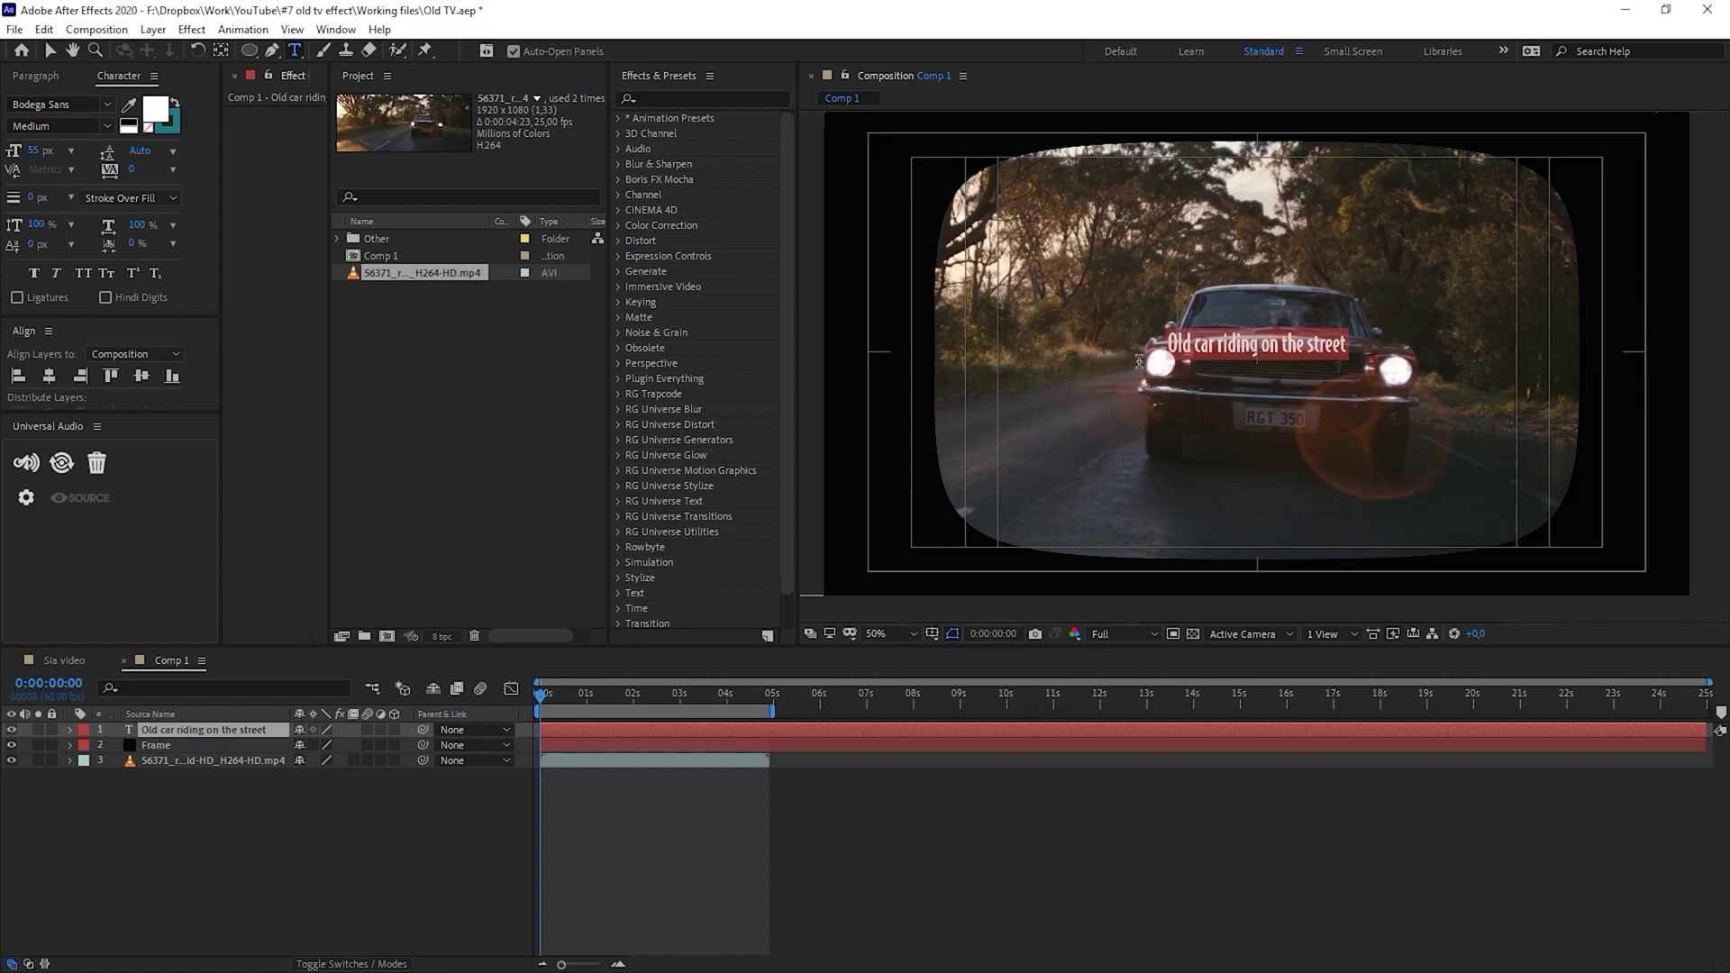
Move the title down to Position Y 949, enlarge it to 77 px, and place it below Frame
{"action": "key", "text": "Escape"}
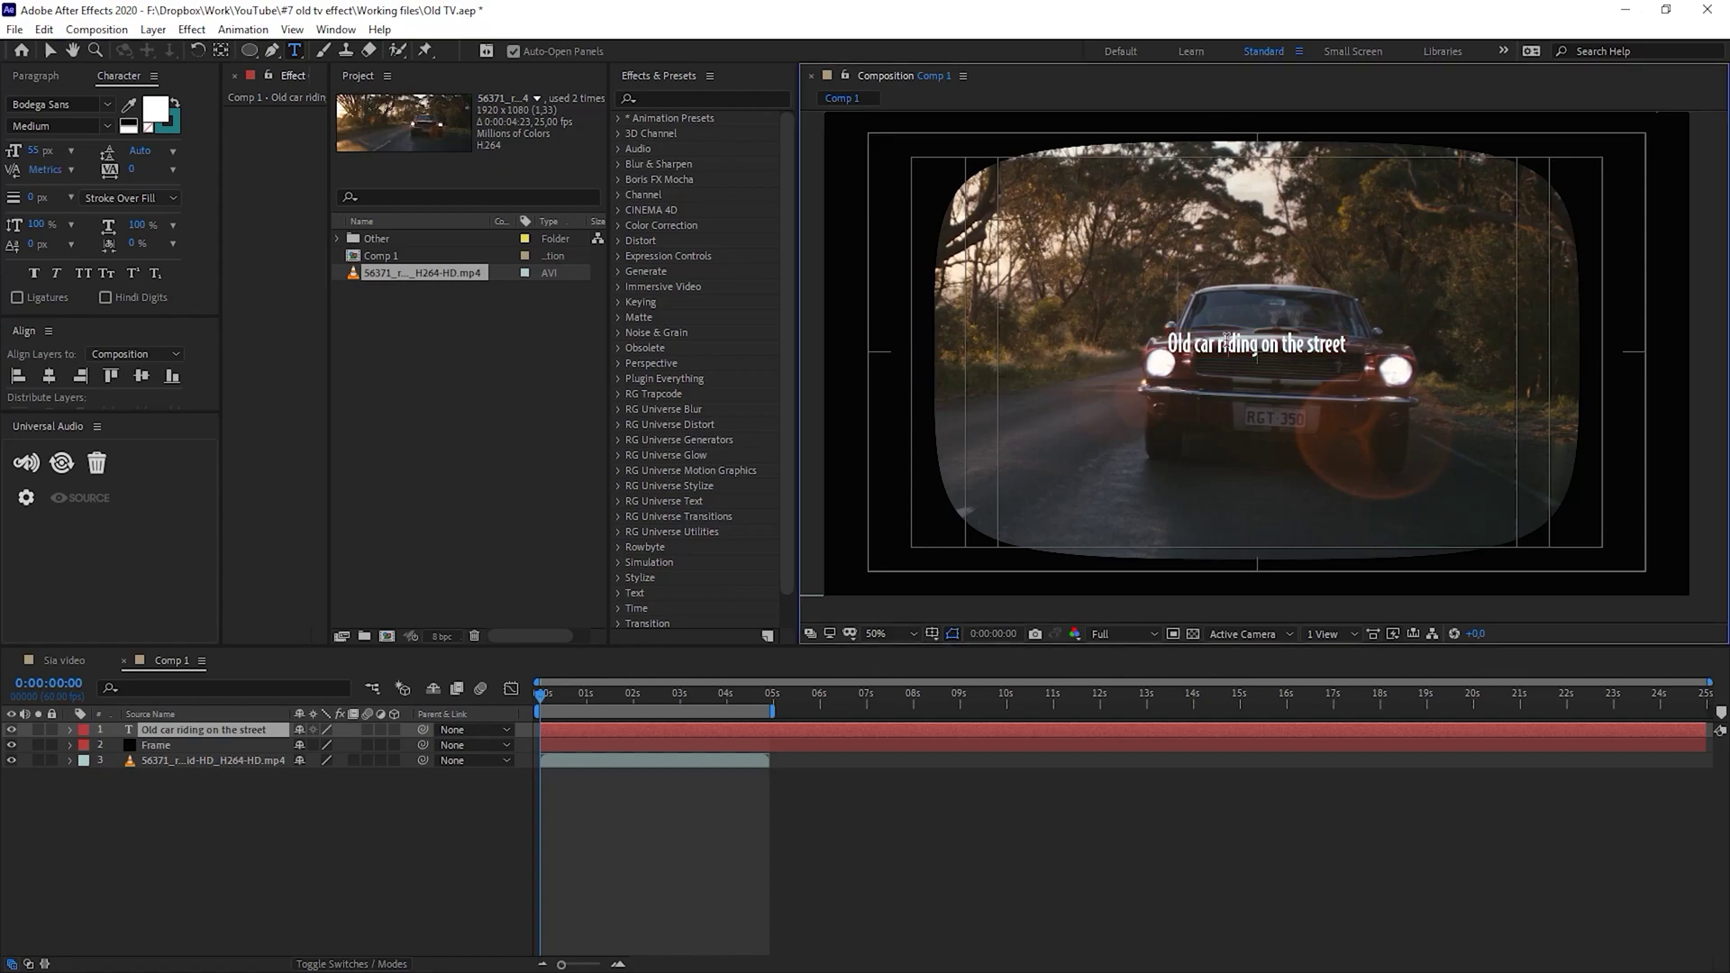
{"action": "key", "text": "p"}
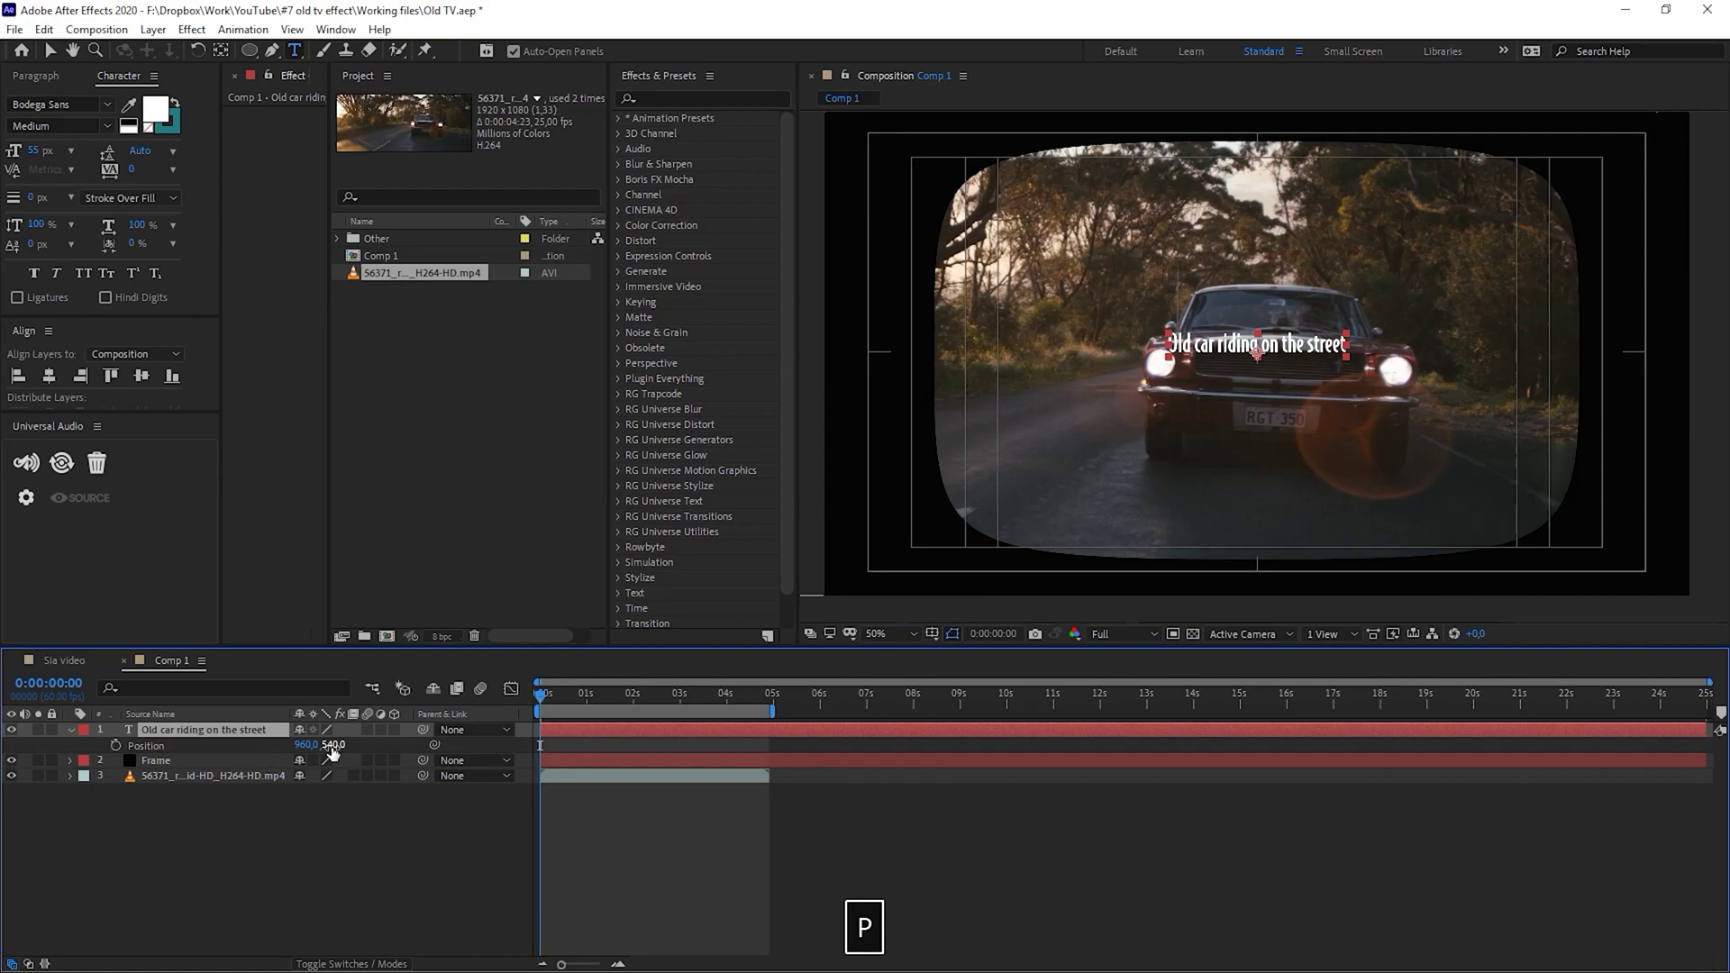
{"action": "left_click_drag", "start_coordinate": [334, 744], "coordinate": [667, 785]}
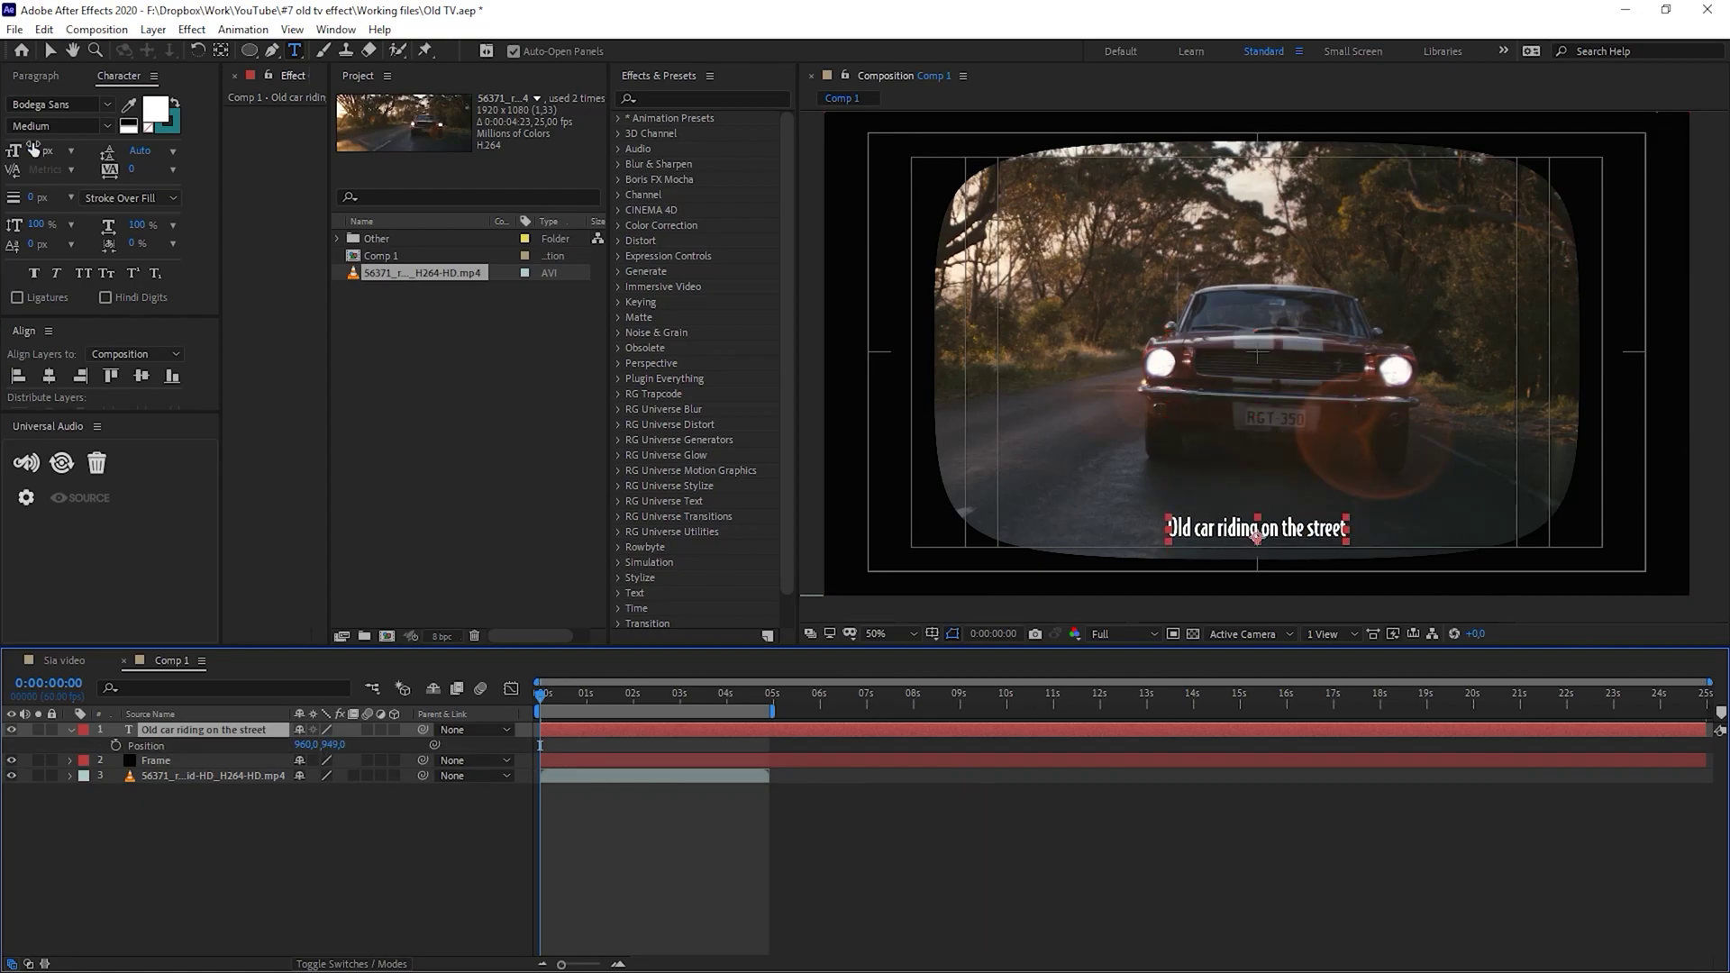
{"action": "left_click_drag", "start_coordinate": [33, 151], "coordinate": [70, 158]}
{"action": "left_click_drag", "start_coordinate": [207, 729], "coordinate": [135, 767]}
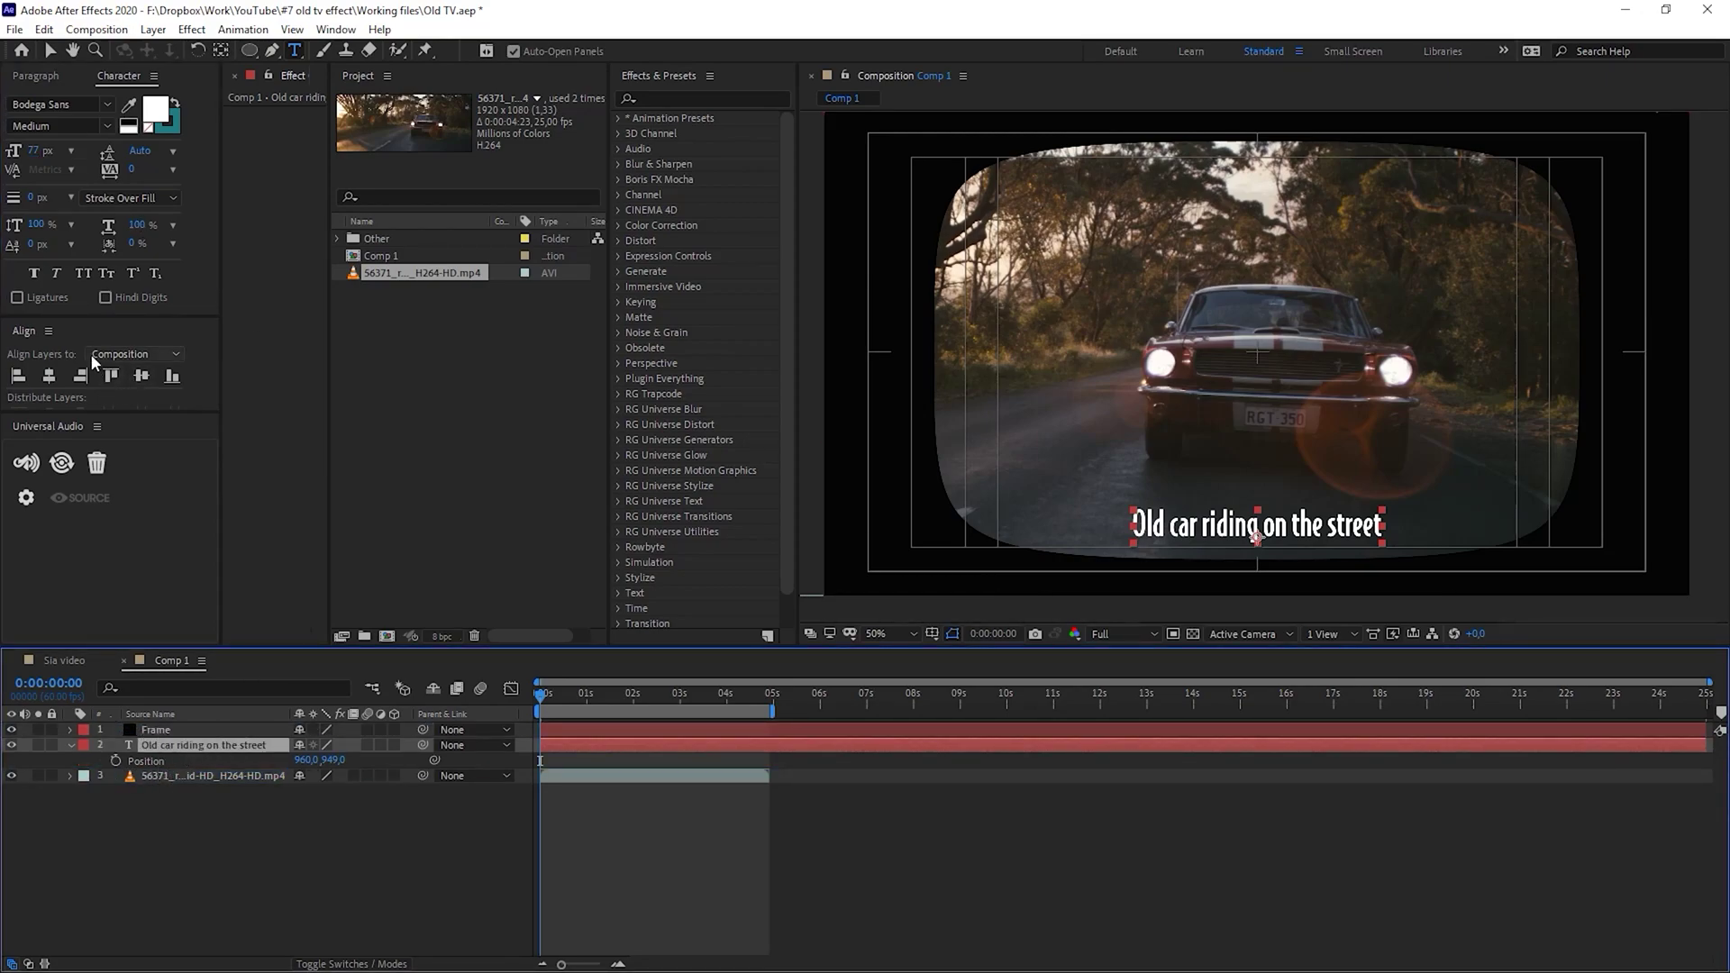
Make the title faux bold and faux italic with a 71% vertical scale
{"action": "left_click", "coordinate": [35, 272]}
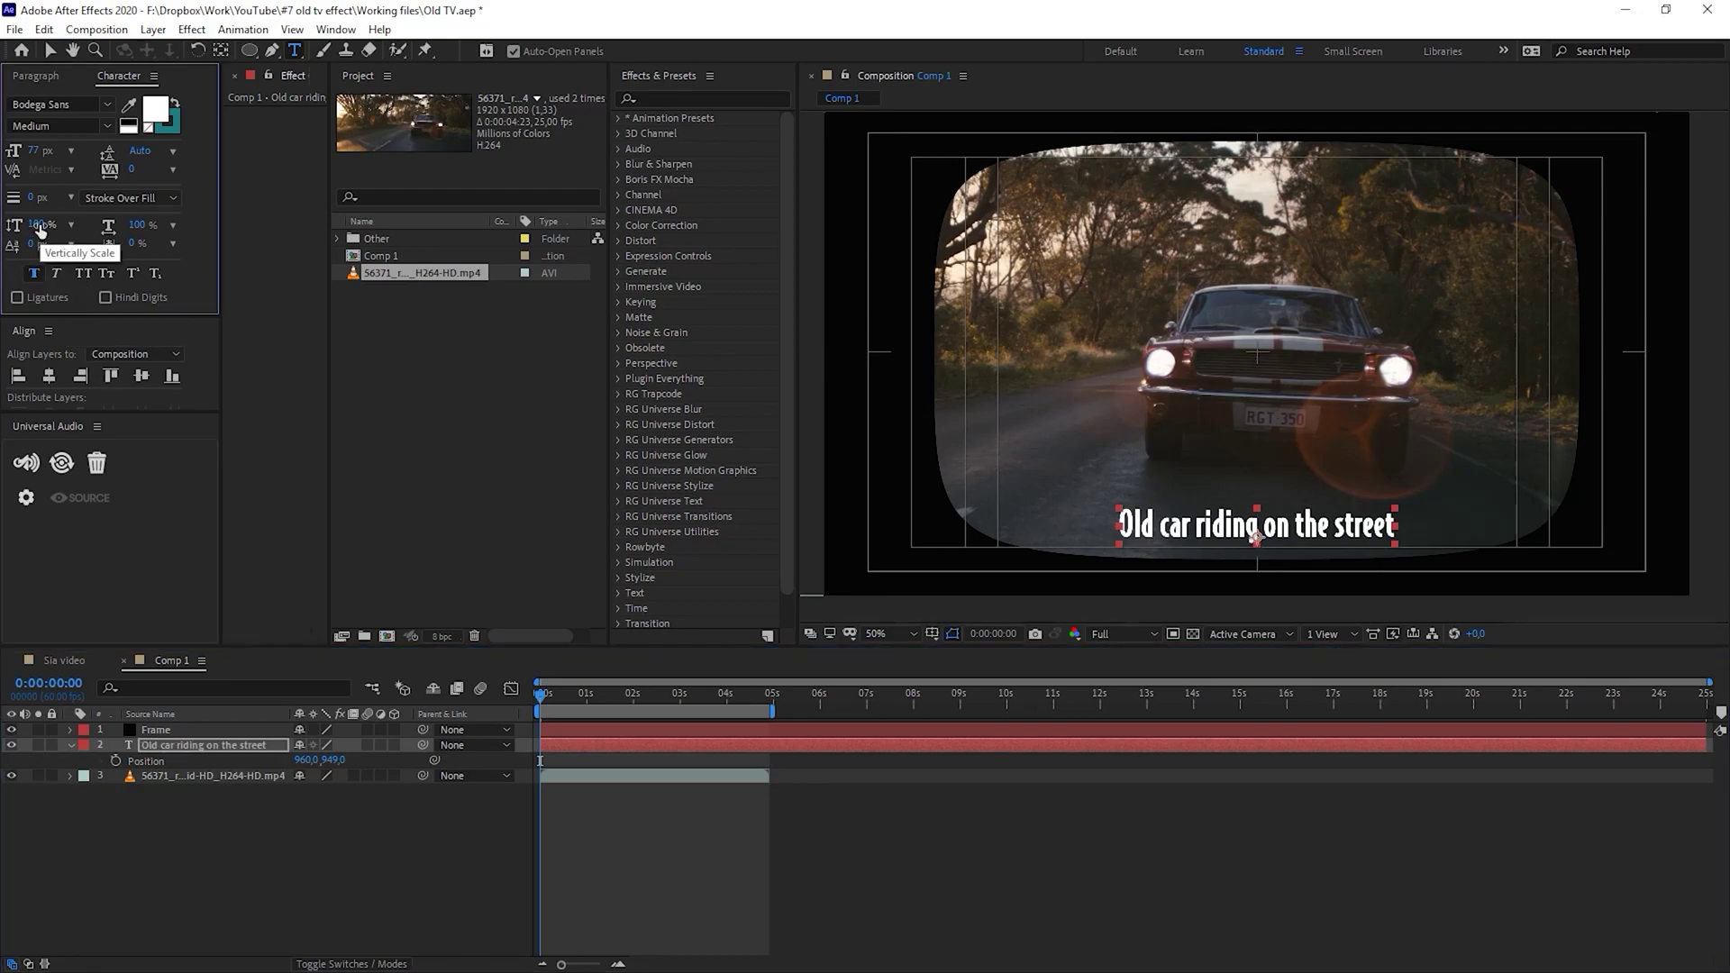
{"action": "left_click_drag", "start_coordinate": [40, 231], "coordinate": [19, 233]}
{"action": "left_click", "coordinate": [57, 274]}
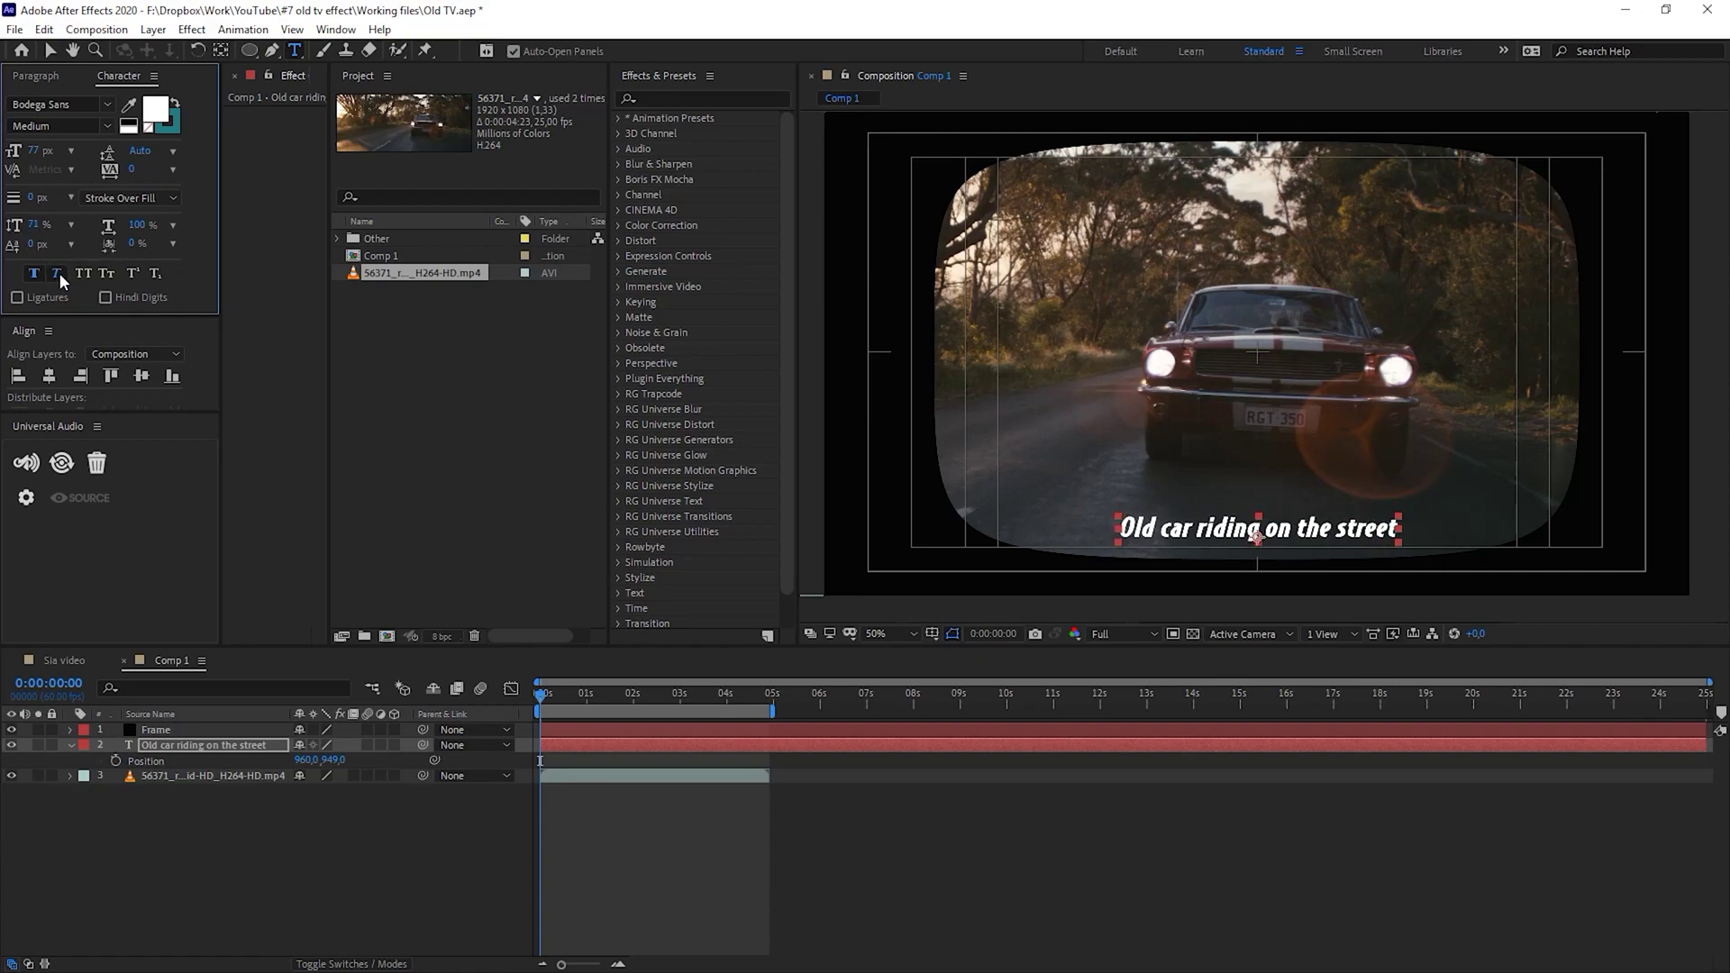
{"action": "key", "text": "ctrl+shift+a"}
{"action": "scroll", "coordinate": [1264, 555], "scroll_direction": "up", "scroll_amount": 2}
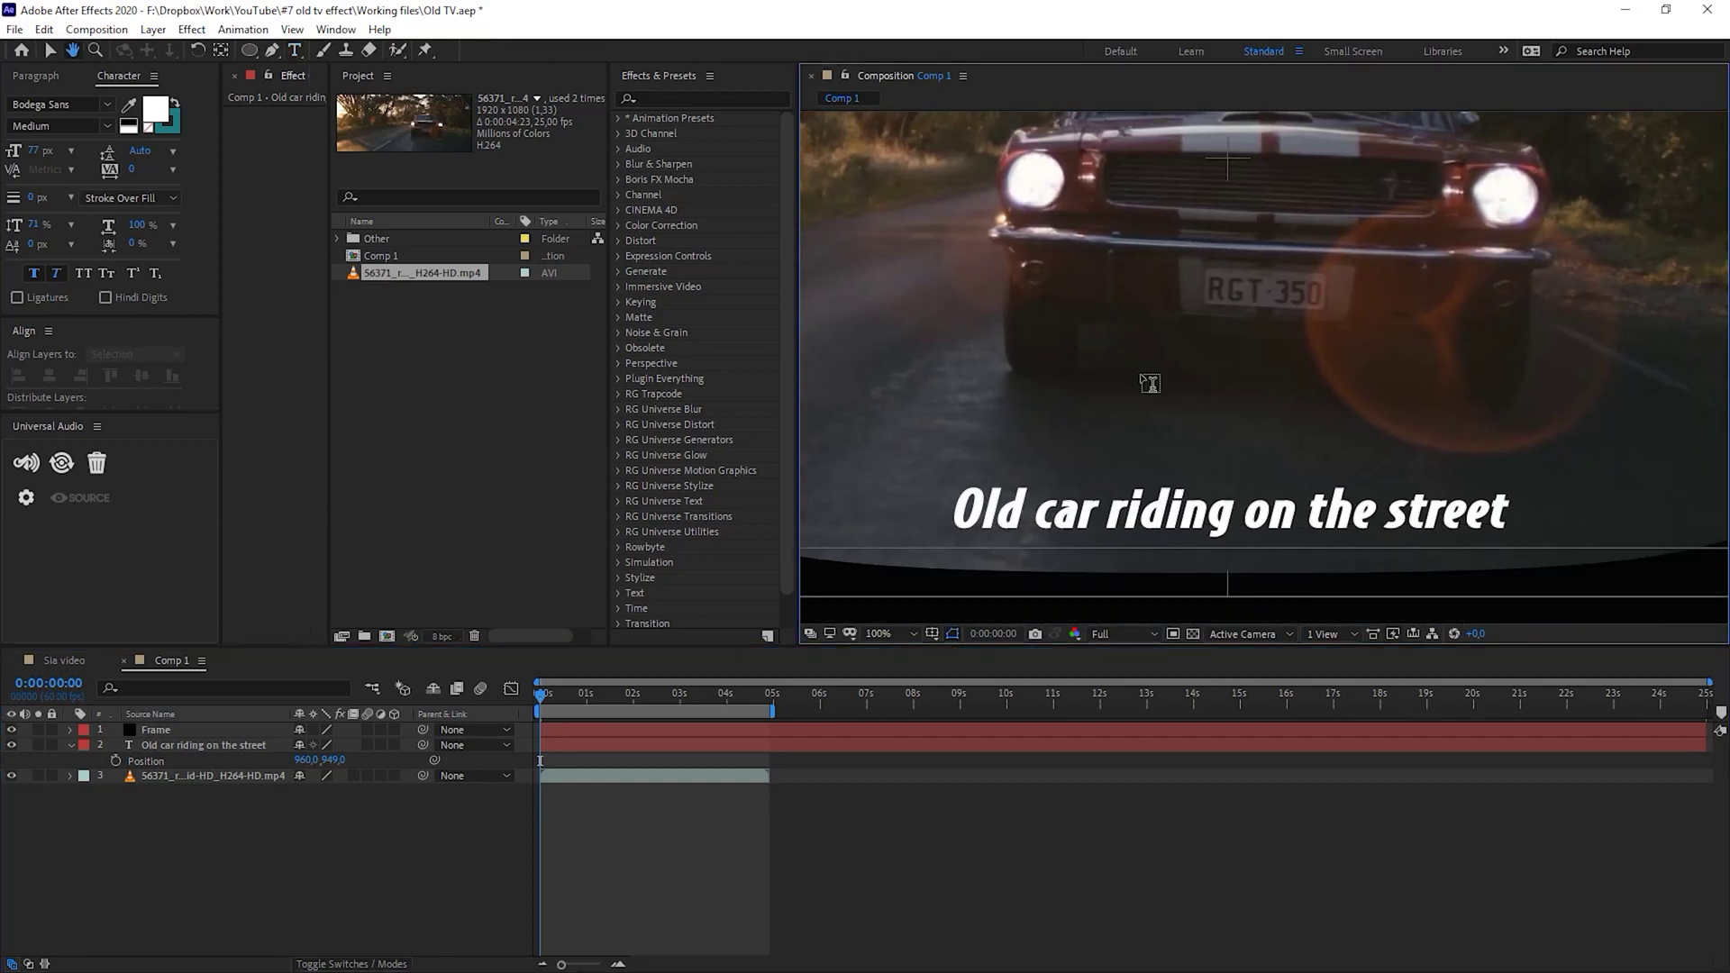
Apply the Drop Shadow effect to the title layer
{"action": "key", "text": "v"}
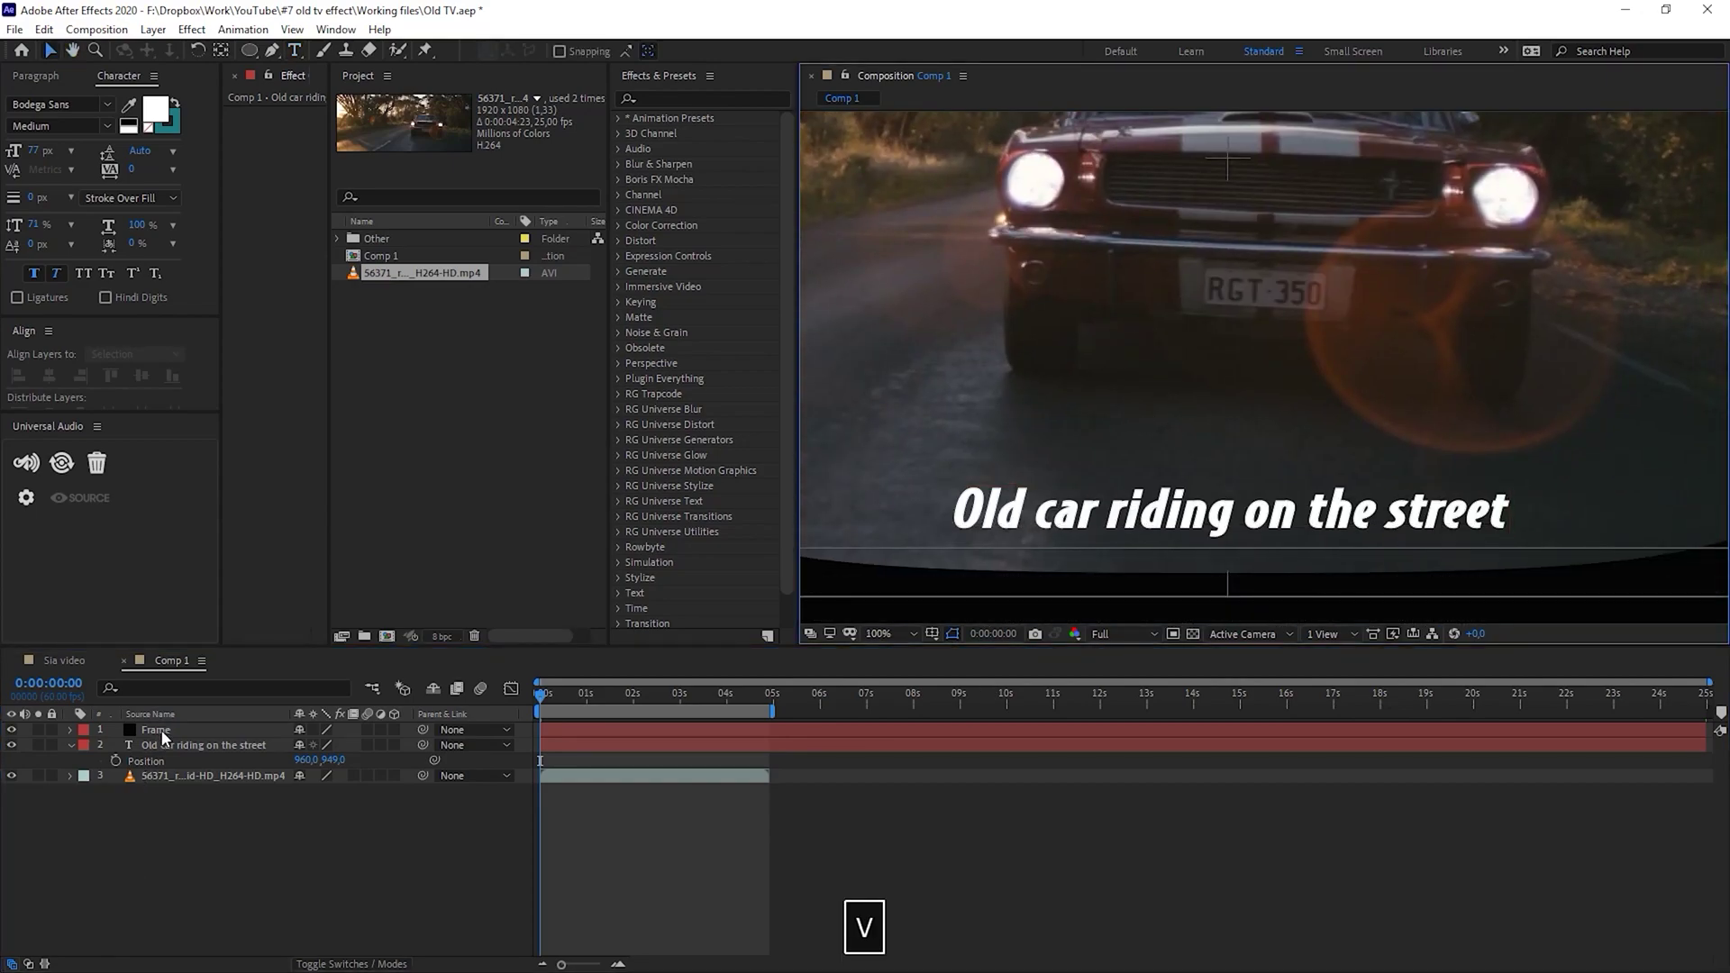
{"action": "left_click", "coordinate": [165, 744]}
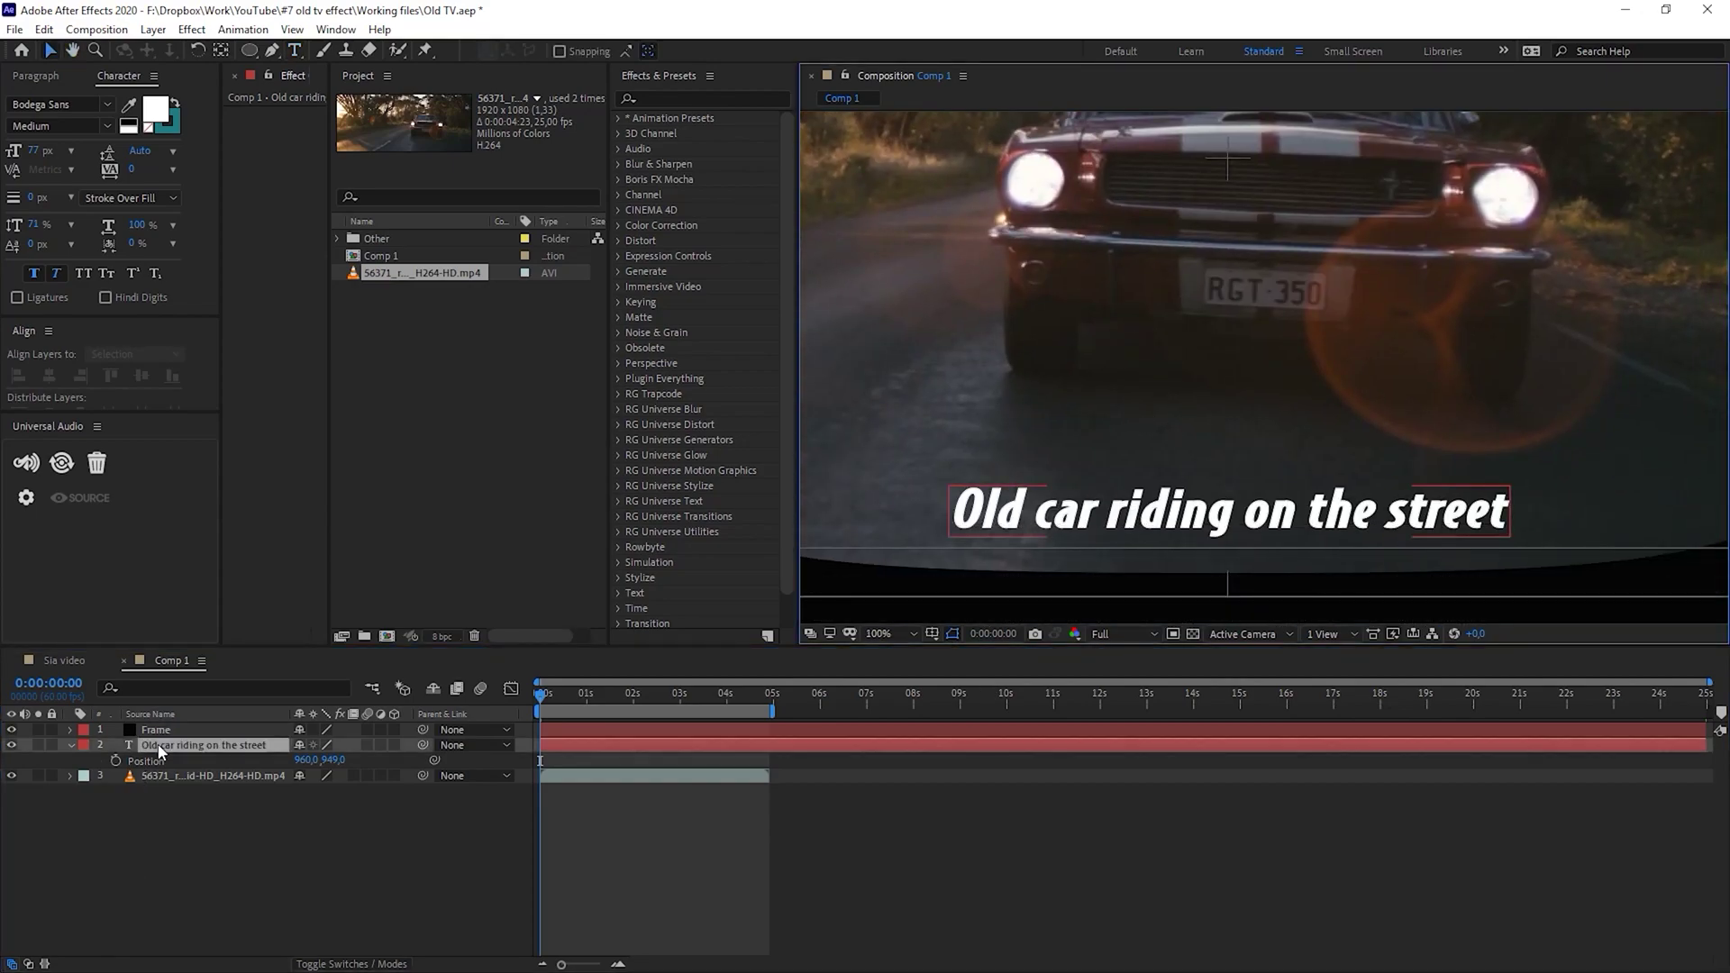
{"action": "left_click", "coordinate": [652, 100]}
{"action": "type", "text": "dro"}
{"action": "double_click", "coordinate": [705, 396]}
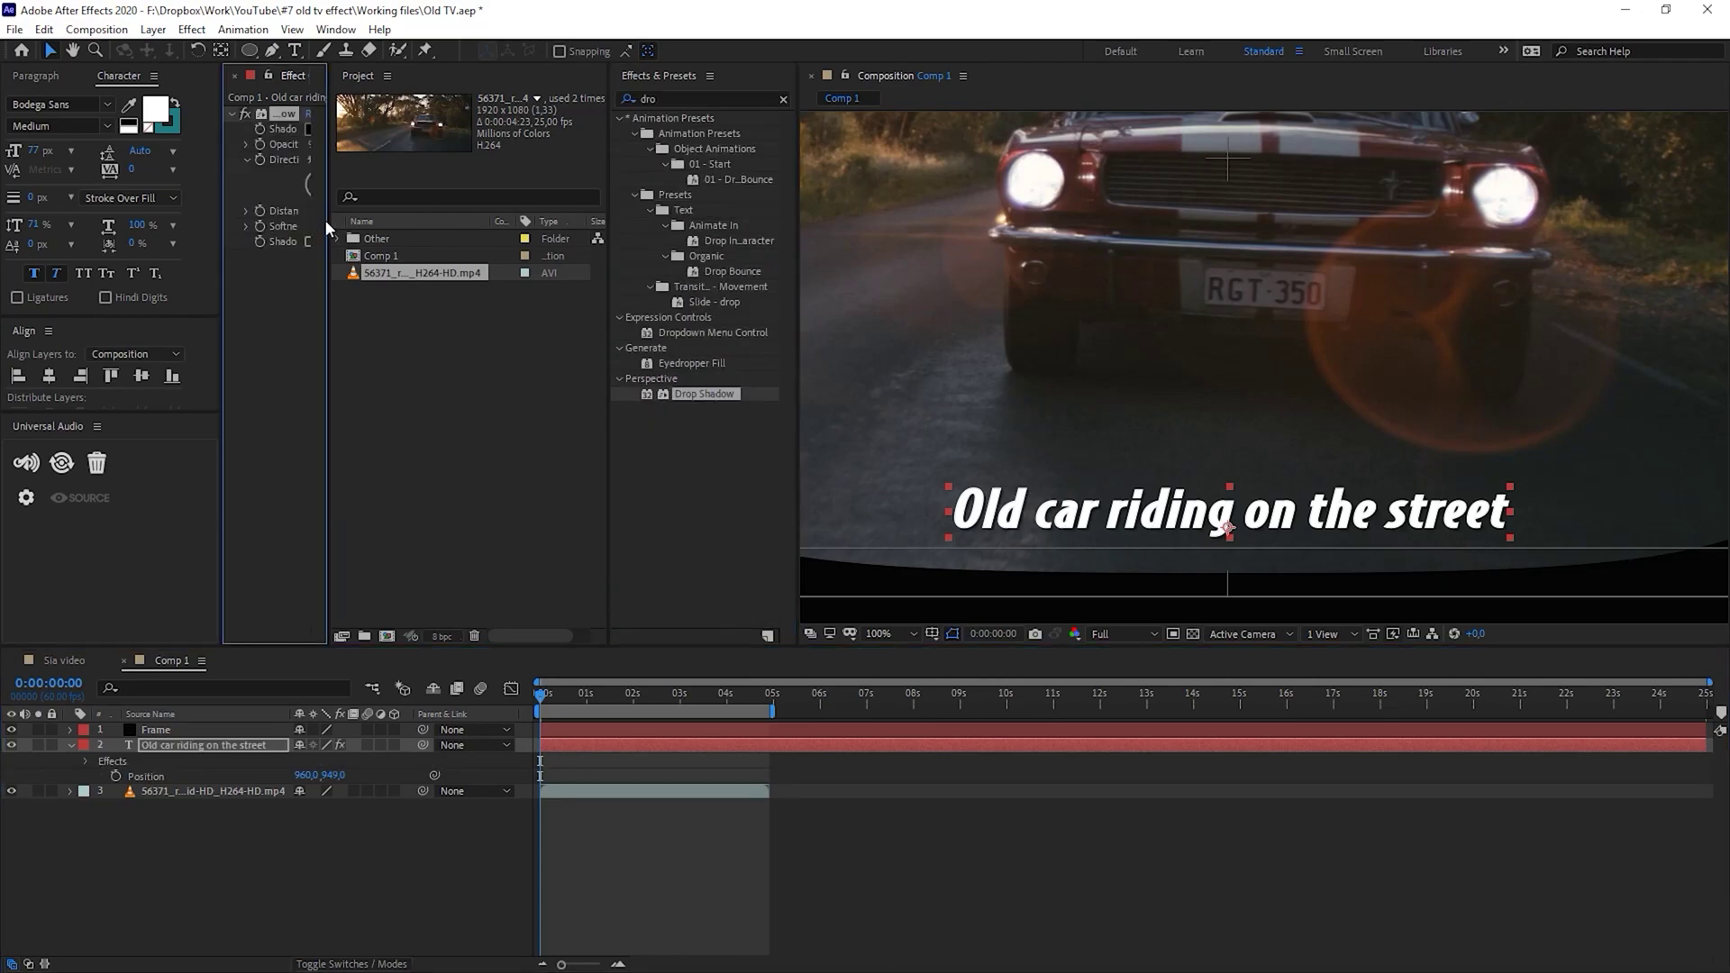
{"action": "left_click_drag", "start_coordinate": [326, 228], "coordinate": [440, 228]}
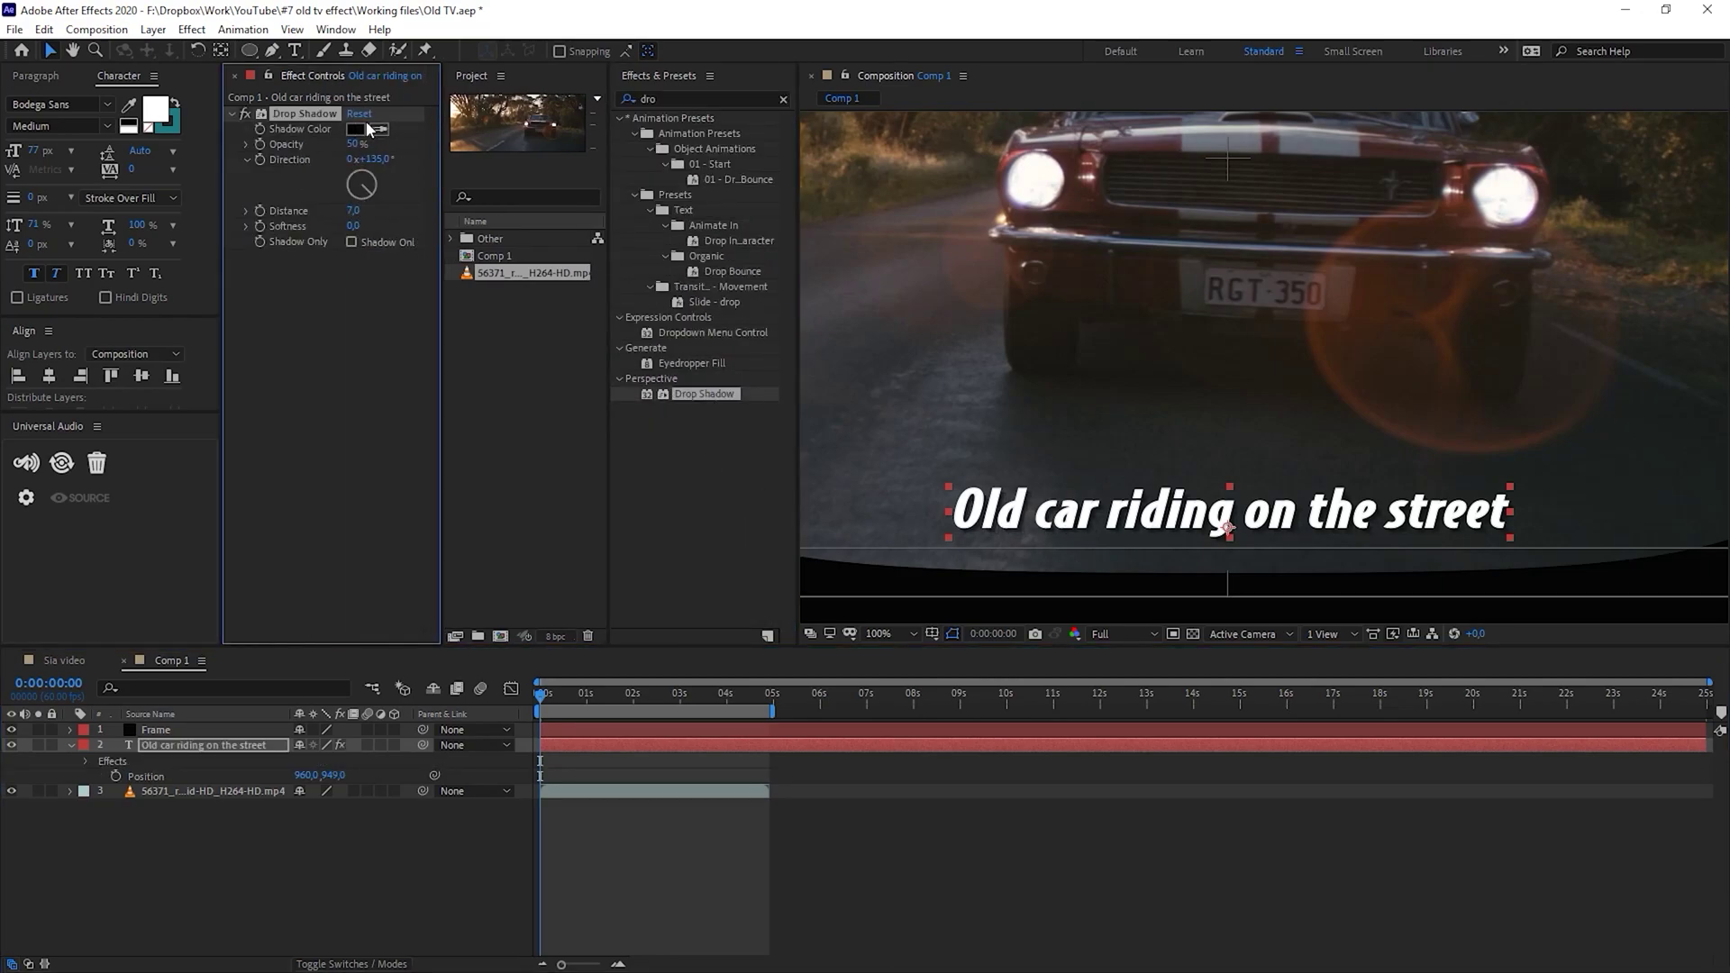
Set the Drop Shadow to 100% opacity, distance 8, softness 7 and 131° direction
{"action": "left_click_drag", "start_coordinate": [519, 144], "coordinate": [720, 156]}
{"action": "left_click", "coordinate": [351, 241]}
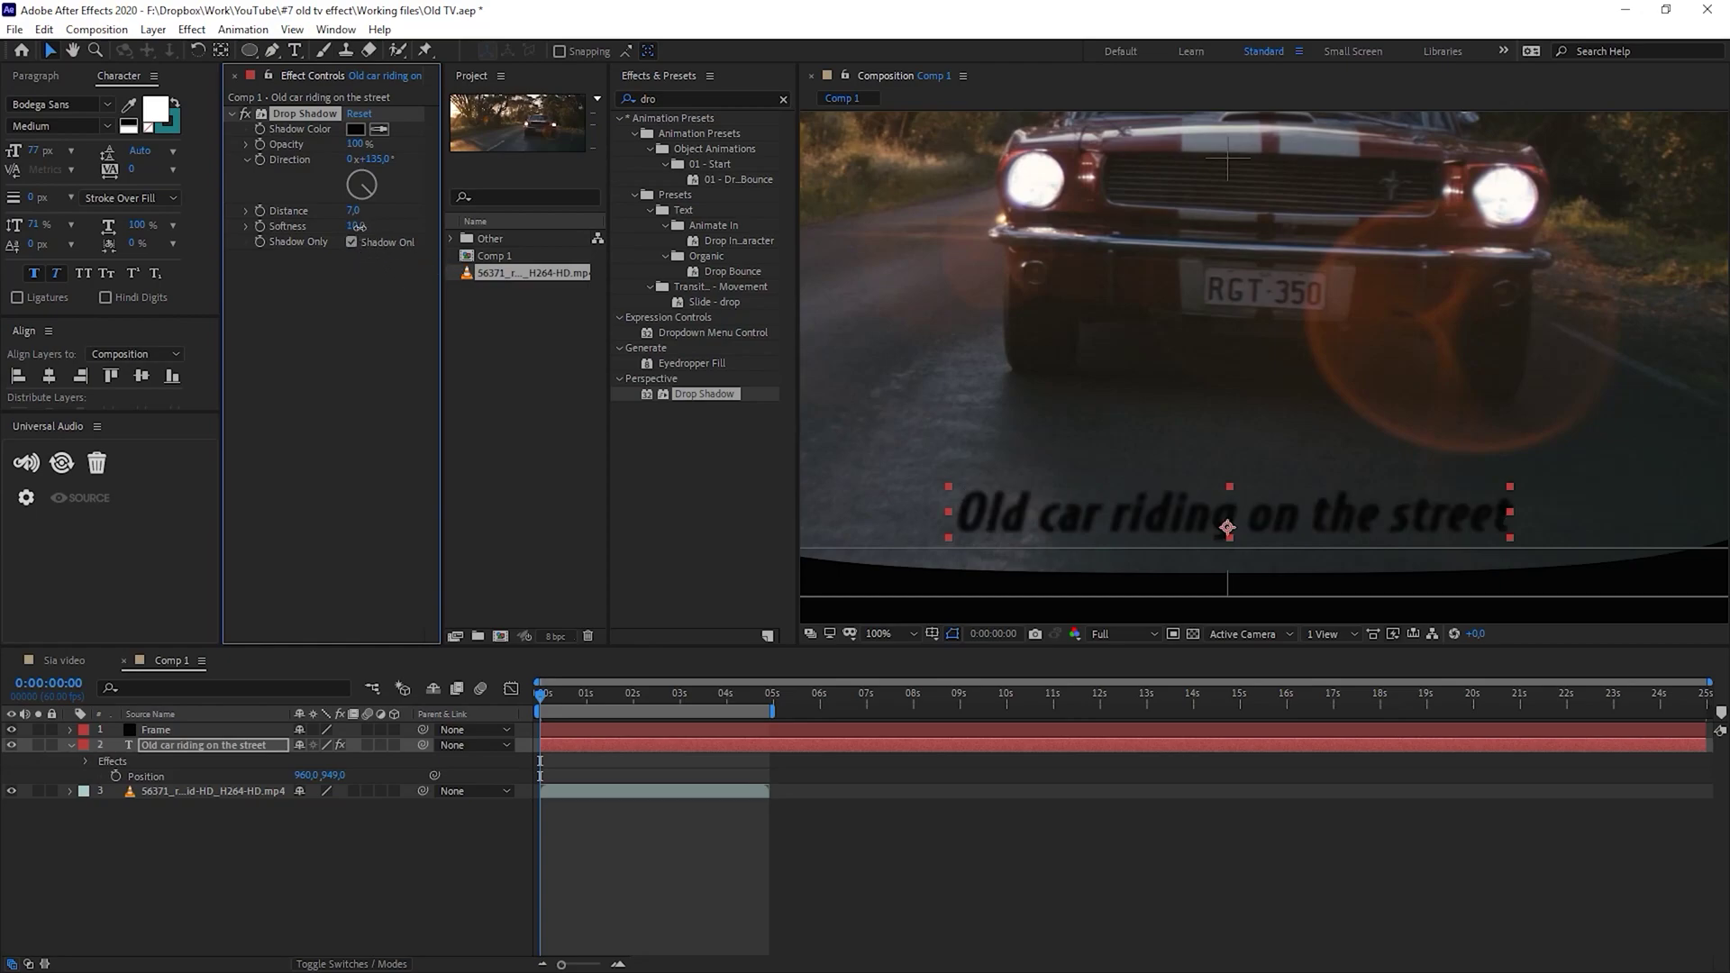
{"action": "left_click_drag", "start_coordinate": [358, 226], "coordinate": [353, 228]}
{"action": "left_click", "coordinate": [352, 242]}
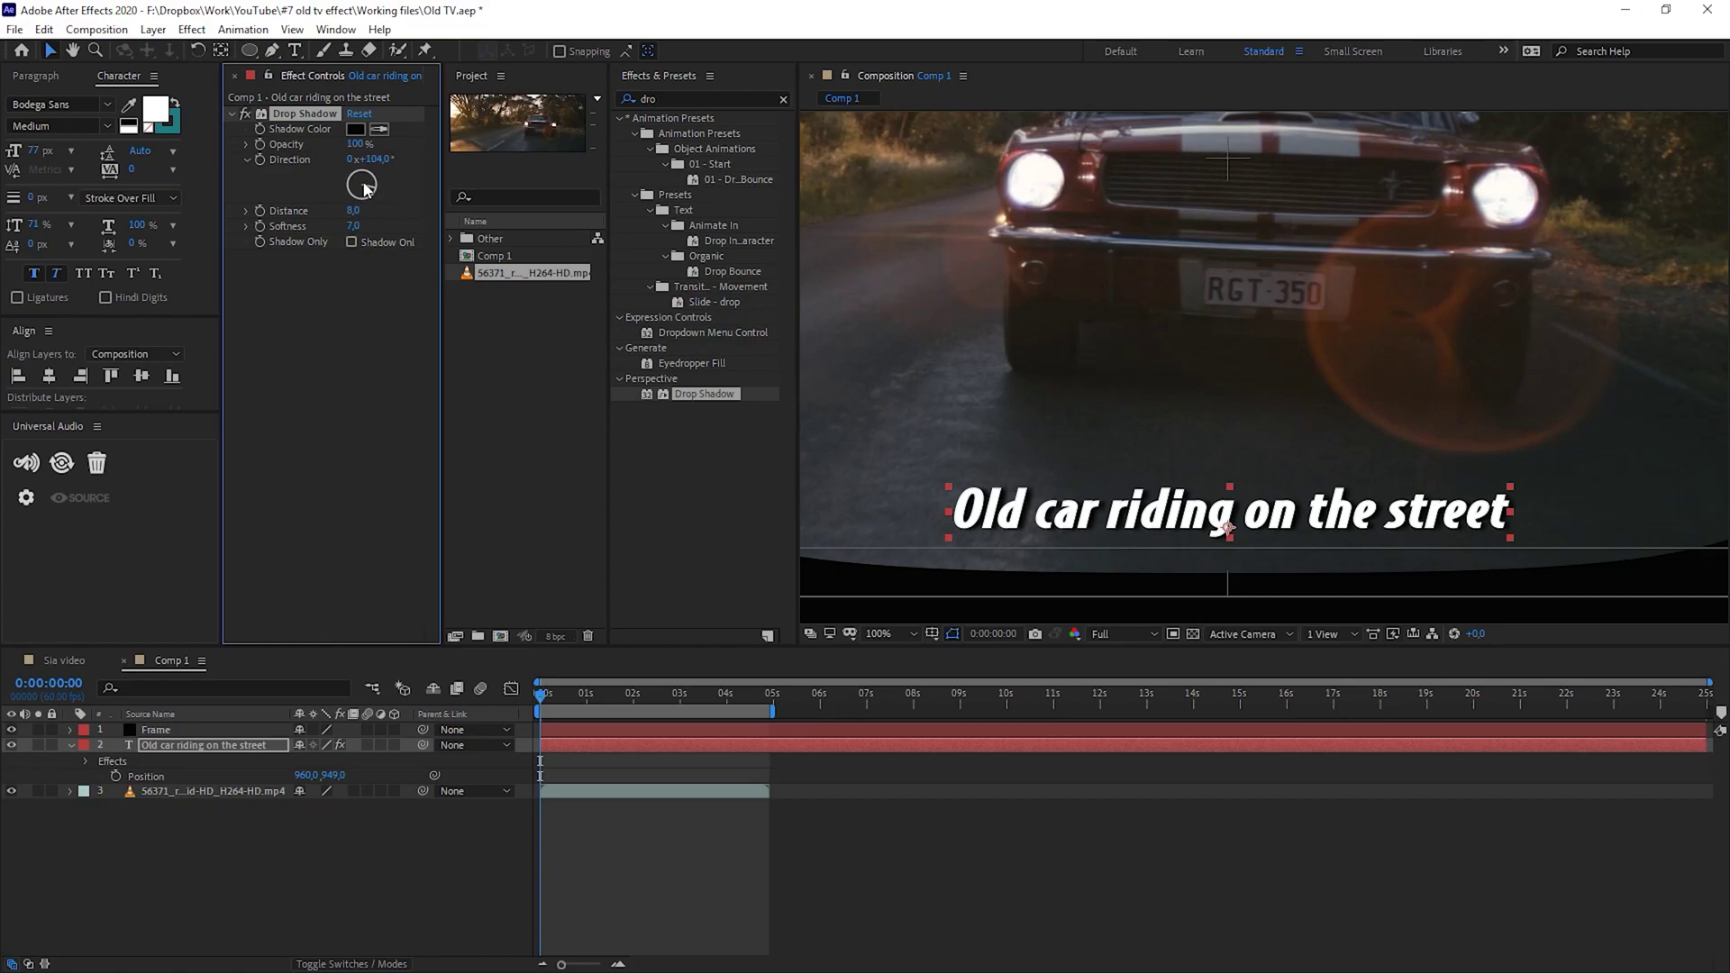
{"action": "left_click_drag", "start_coordinate": [369, 196], "coordinate": [373, 198]}
{"action": "left_click", "coordinate": [1207, 899]}
{"action": "key", "text": "comma"}
{"action": "left_click_drag", "start_coordinate": [541, 693], "coordinate": [721, 699]}
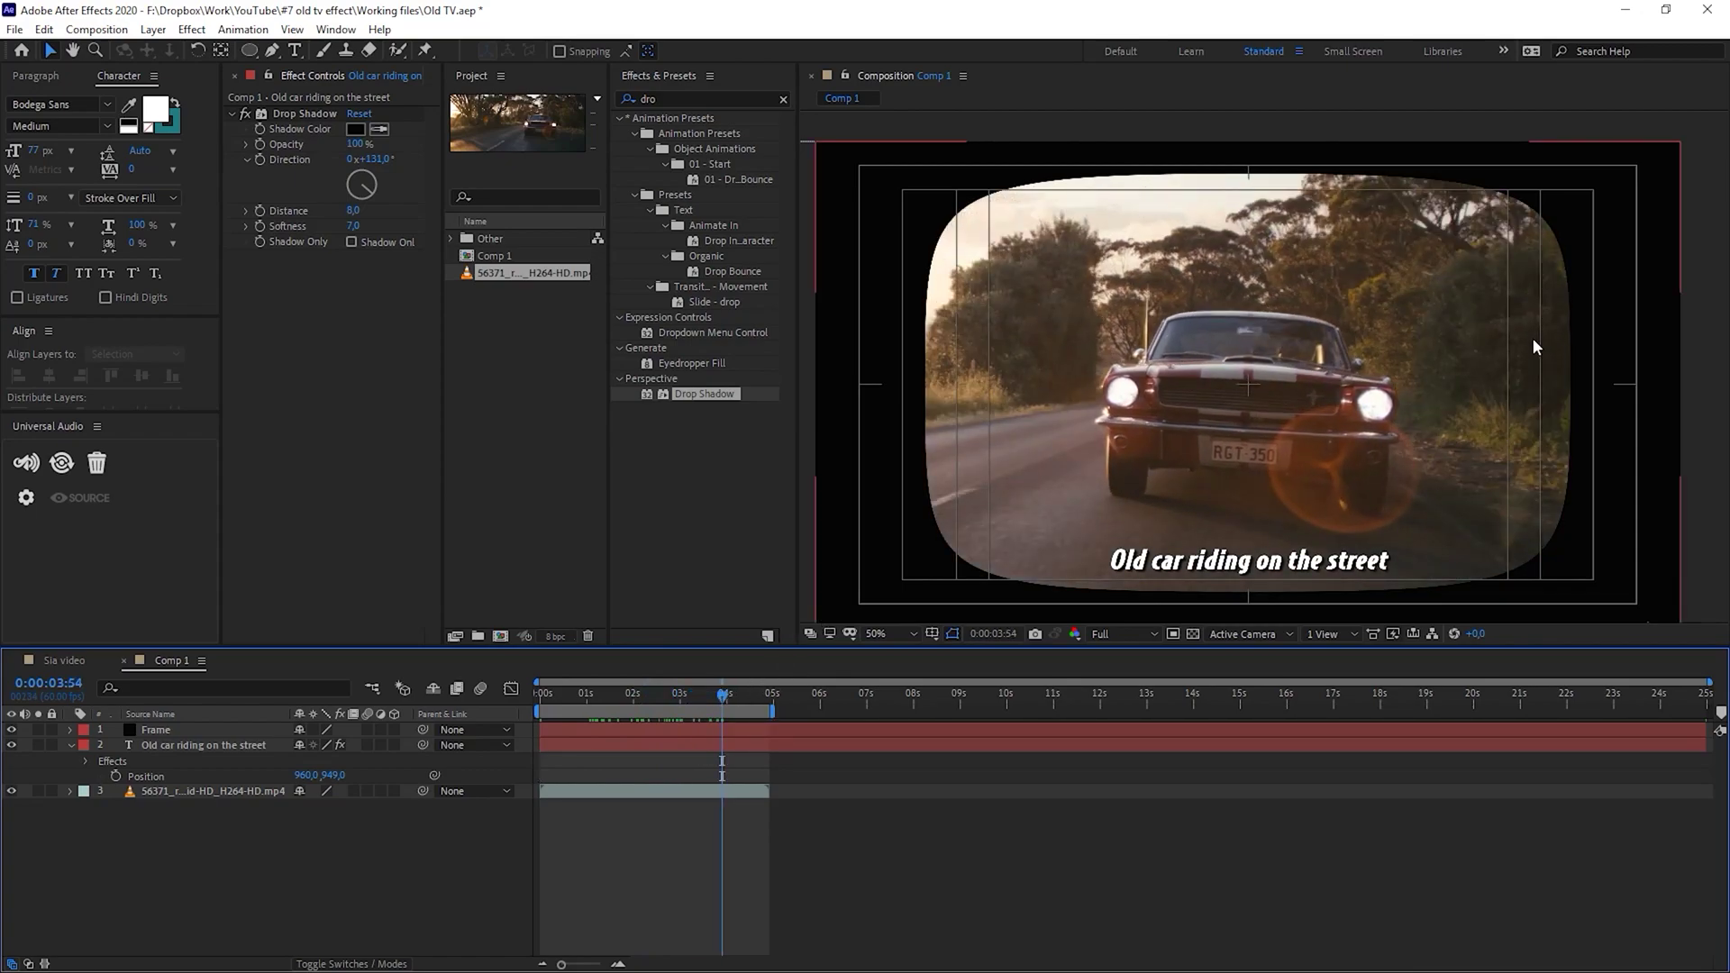
Move the playhead to 0:00:01:27 and select both the title and car footage layers
{"action": "left_click", "coordinate": [171, 795]}
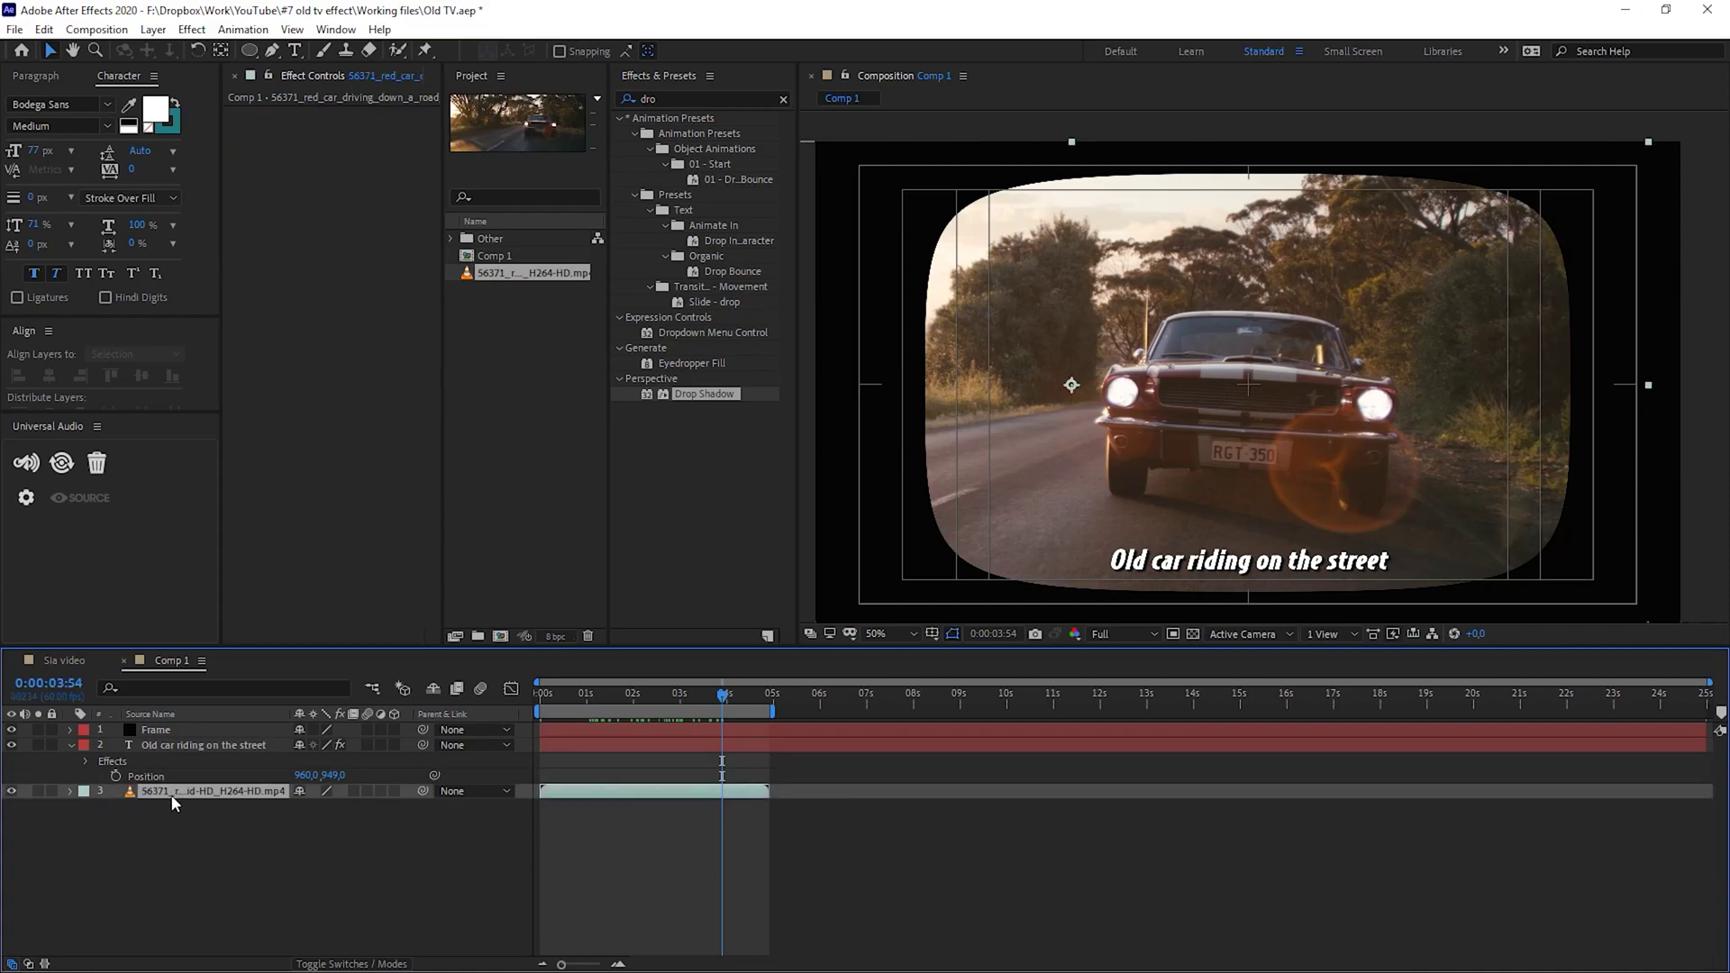
{"action": "left_click", "coordinate": [171, 745]}
{"action": "left_click", "coordinate": [553, 696]}
{"action": "left_click_drag", "start_coordinate": [553, 696], "coordinate": [607, 693]}
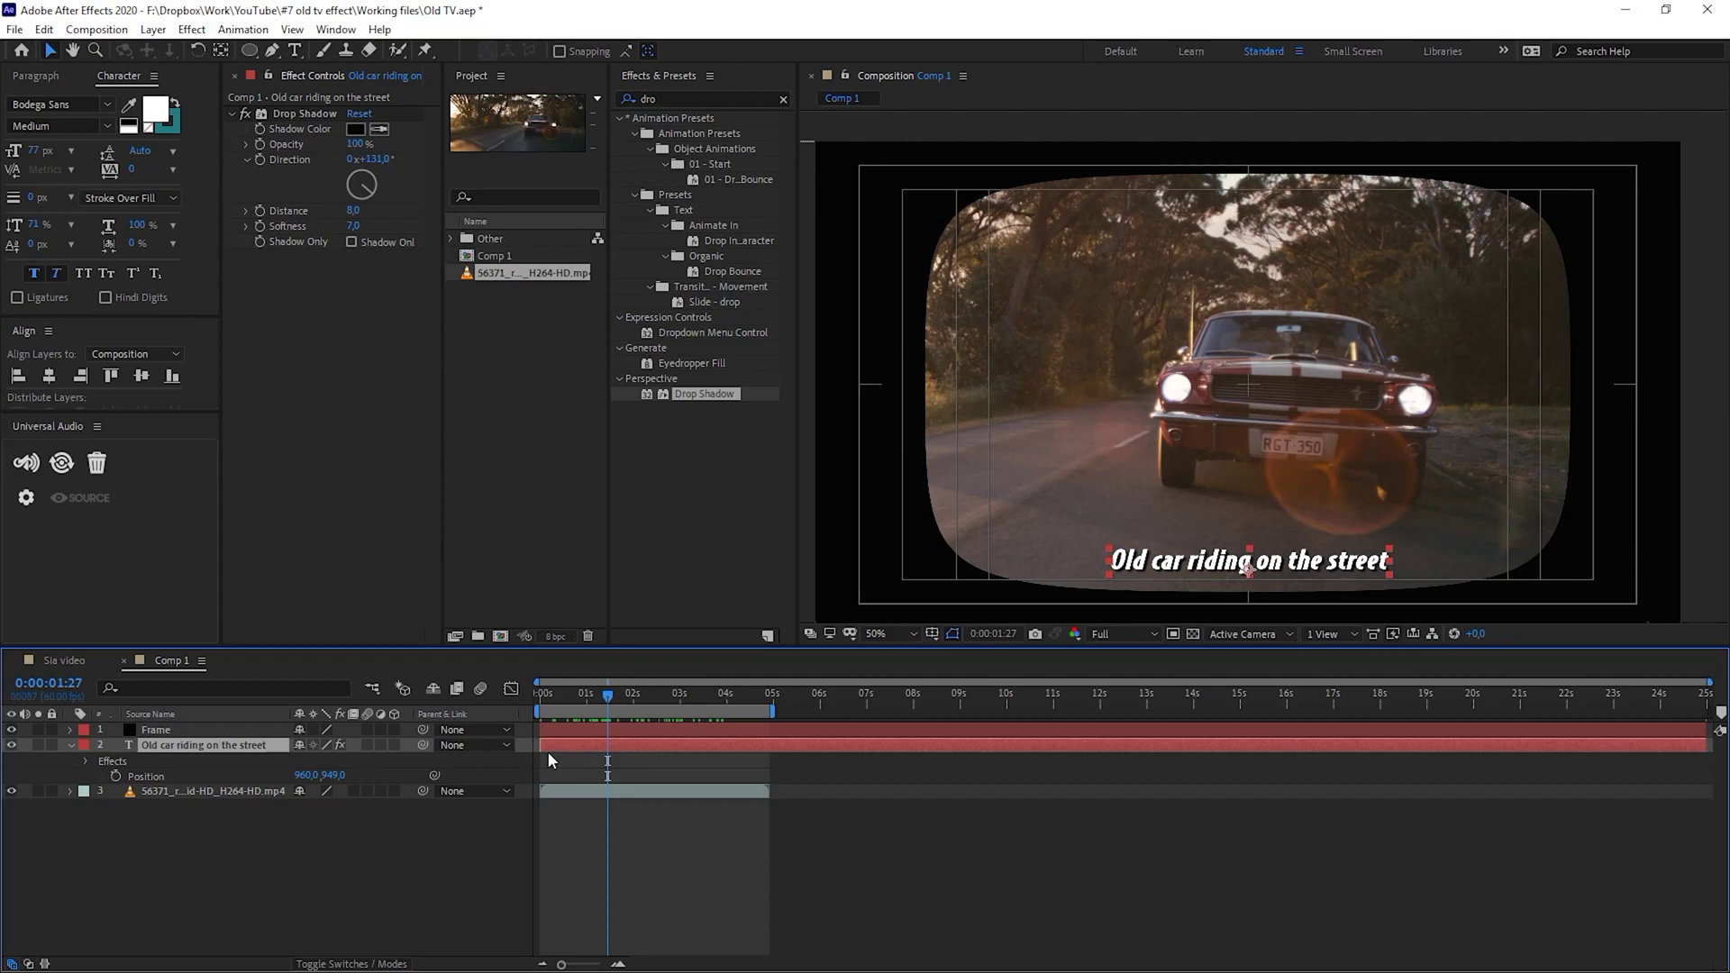
{"action": "left_click", "coordinate": [165, 793], "text": "shift"}
Precompose the selected title and car layers into a new composition named 'Footage'
{"action": "right_click", "coordinate": [165, 799]}
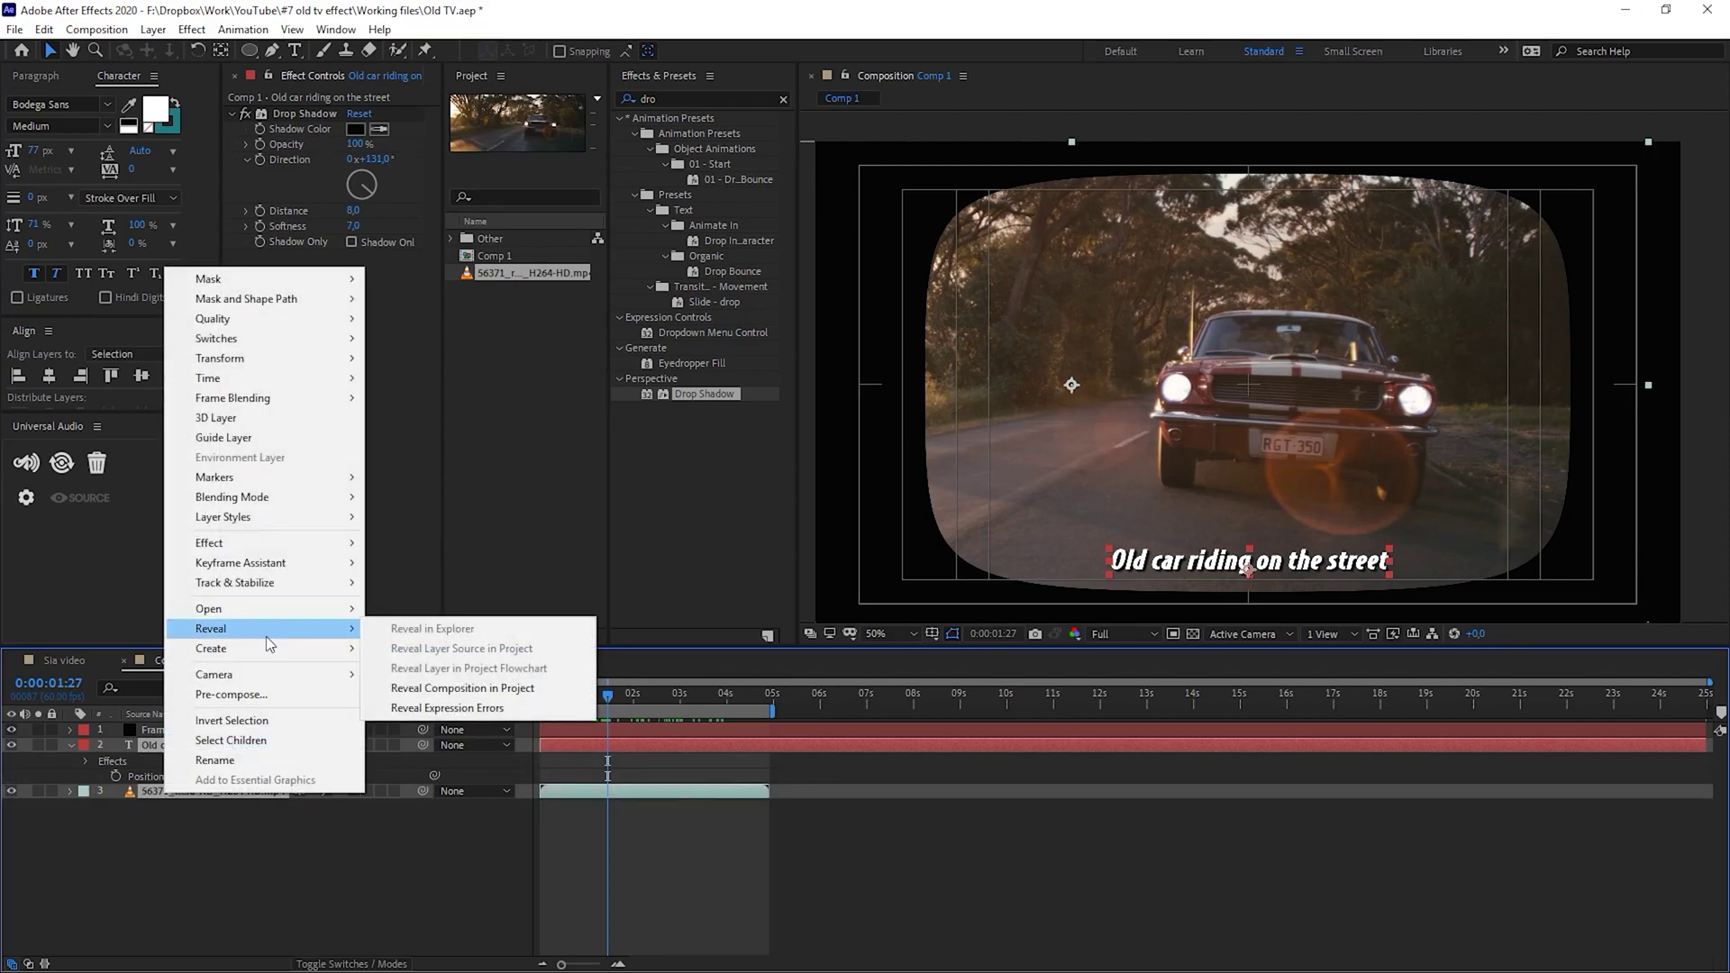
{"action": "left_click", "coordinate": [270, 695]}
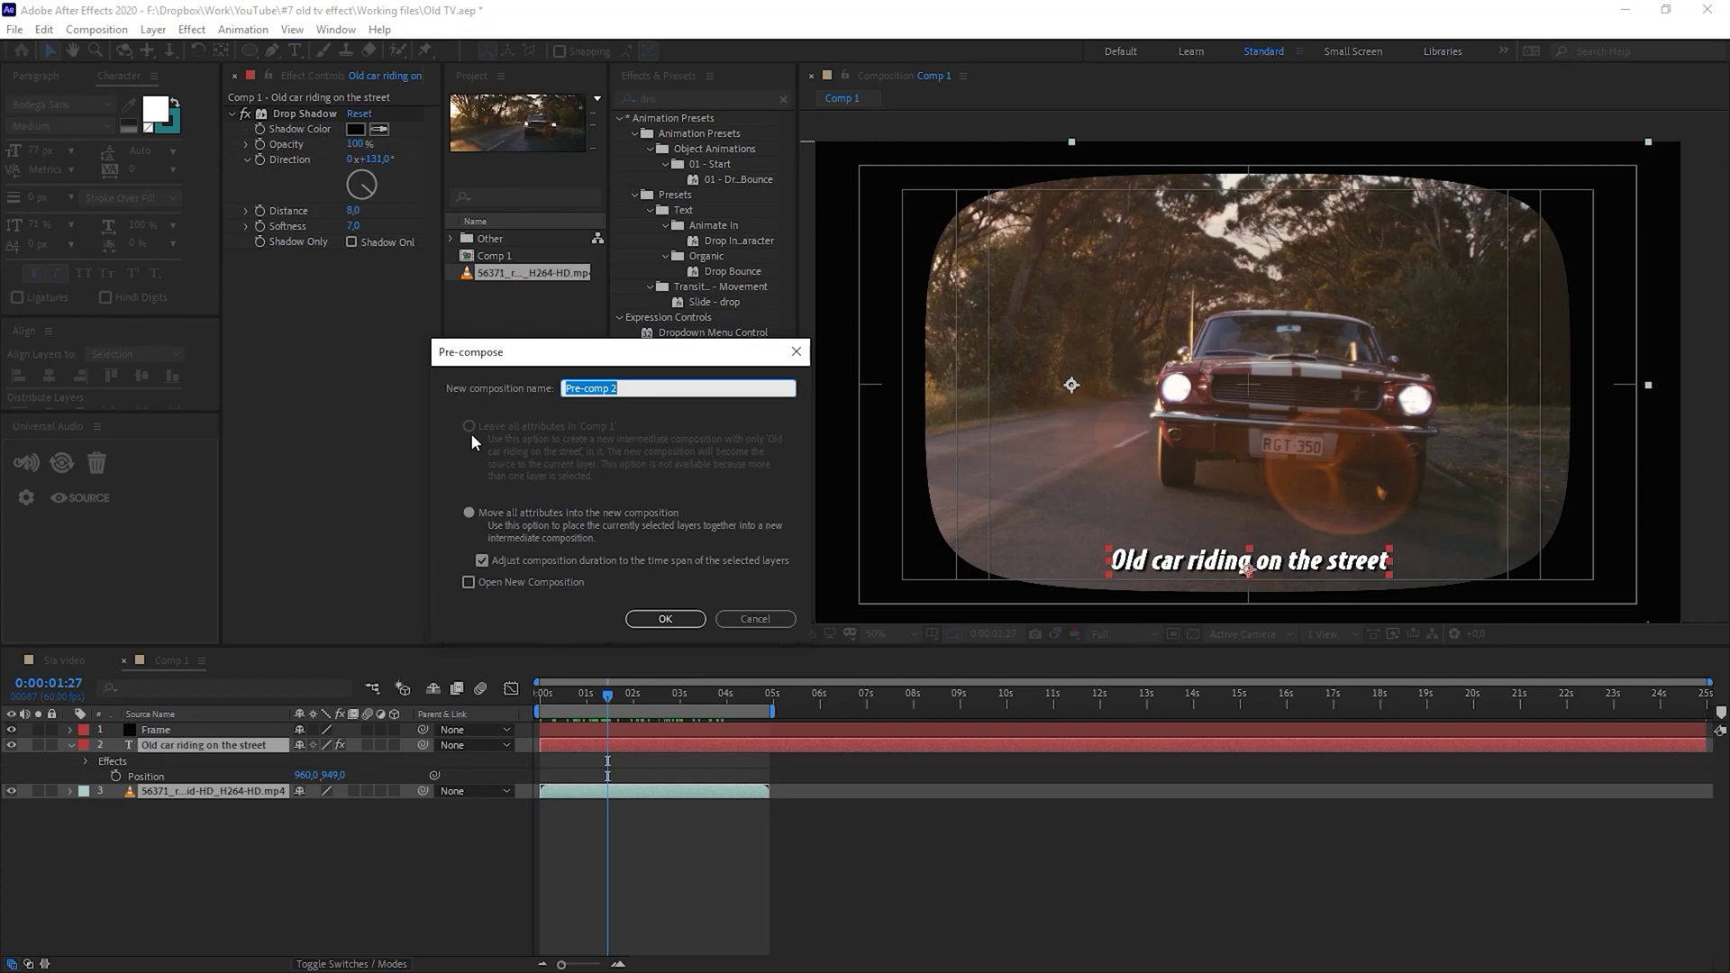
{"action": "type", "text": "Footage"}
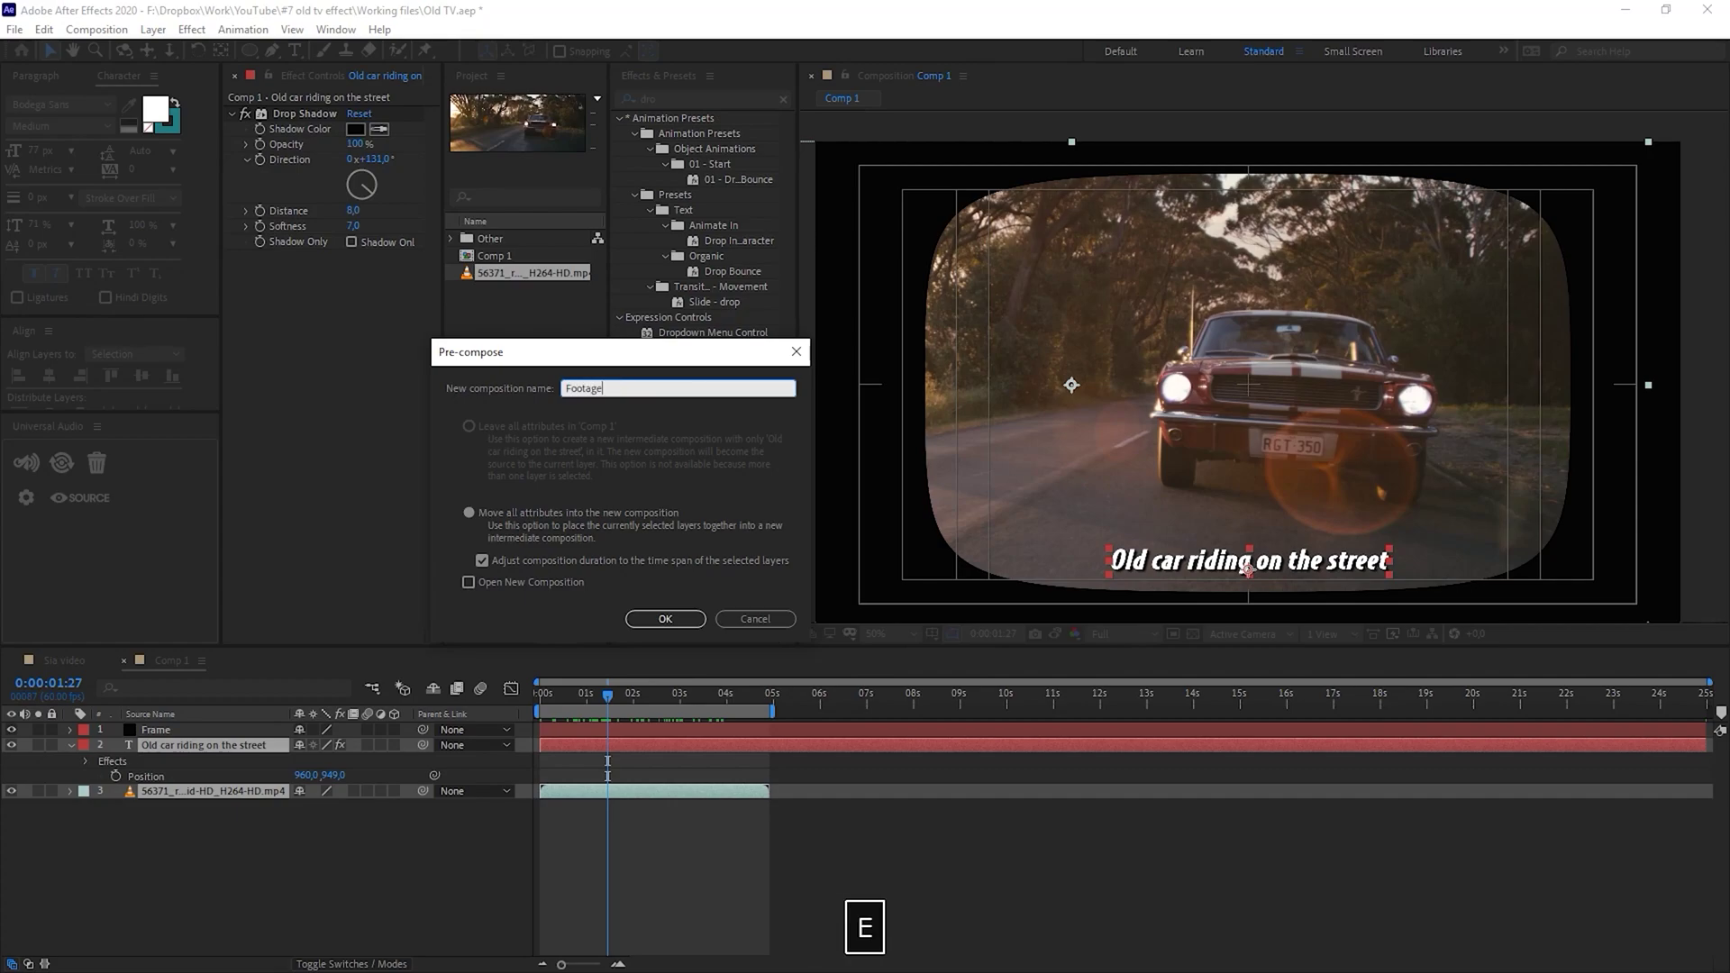
{"action": "left_click", "coordinate": [664, 618]}
Open the Footage composition at 50% zoom, then close it to return to Comp 1
{"action": "double_click", "coordinate": [149, 748]}
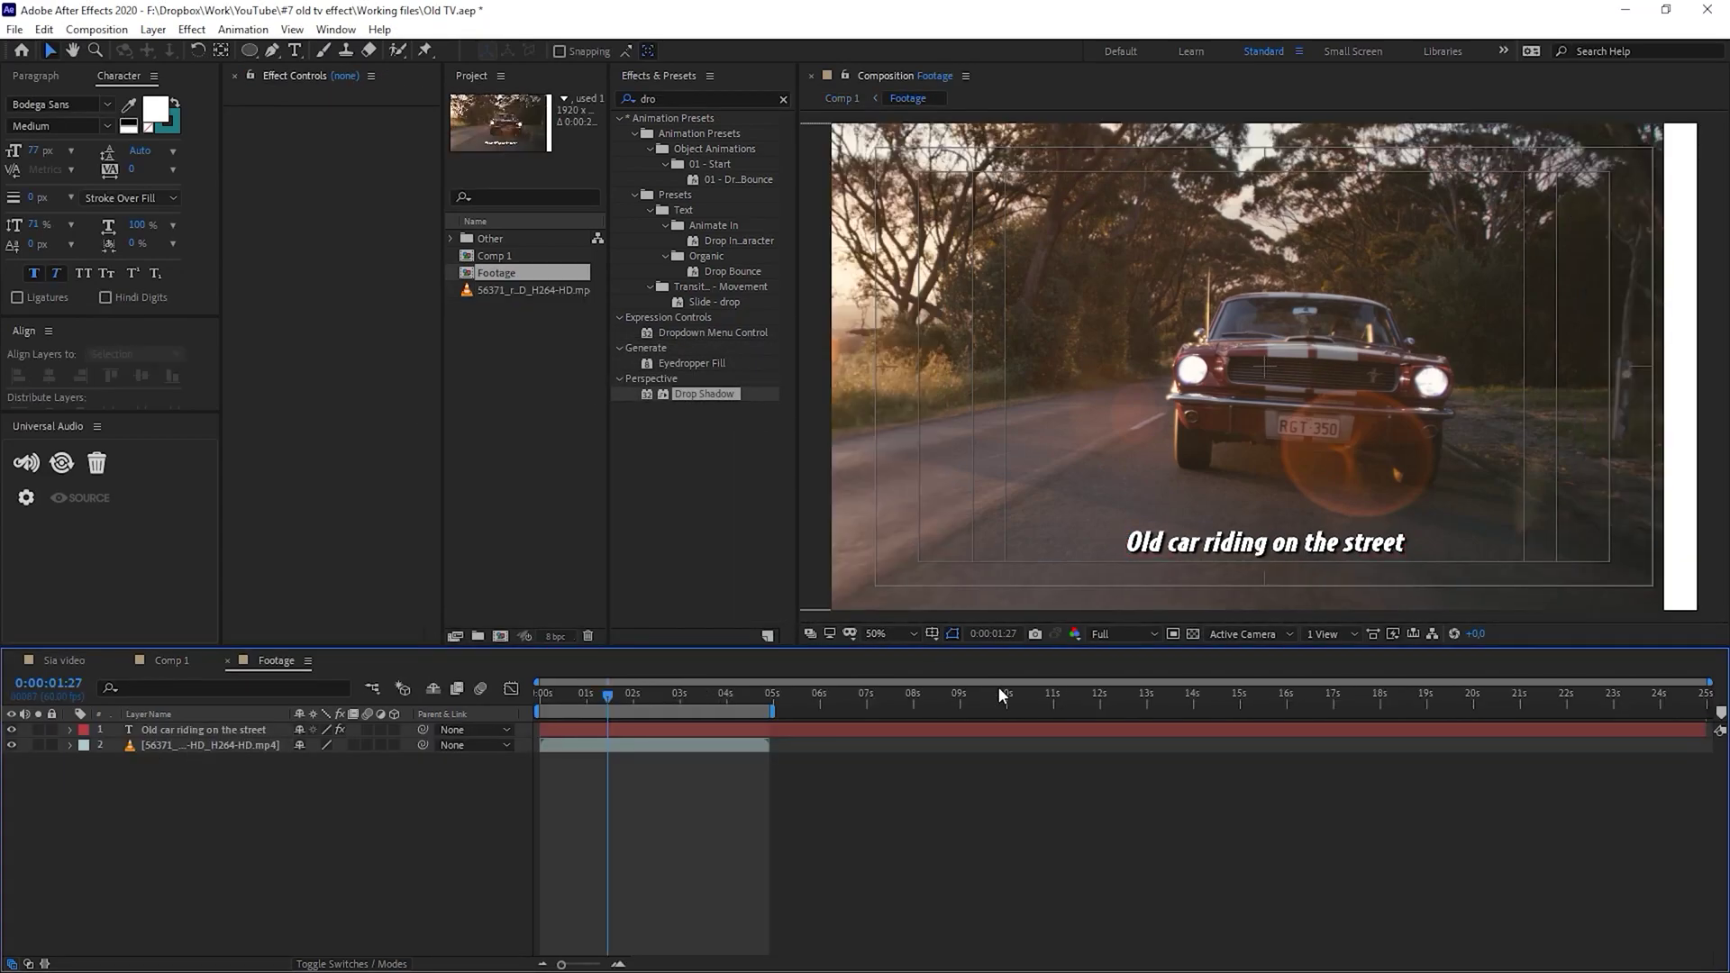
{"action": "key", "text": "period"}
{"action": "left_click", "coordinate": [227, 659]}
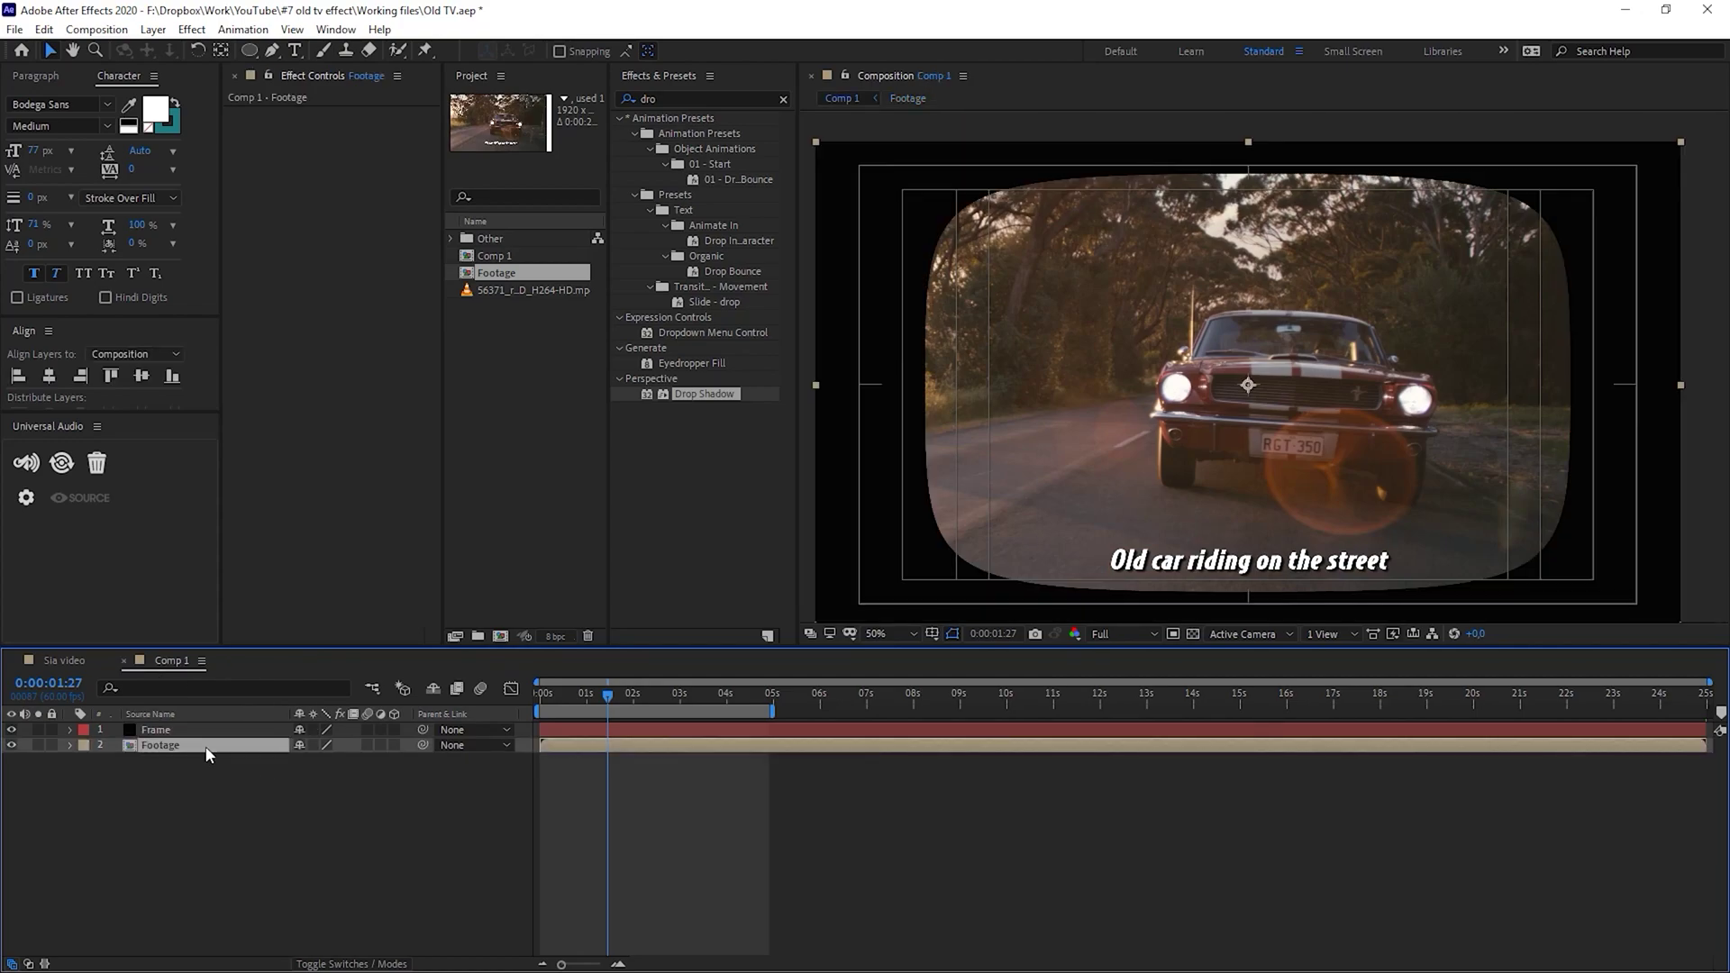
{"action": "left_click", "coordinate": [156, 732]}
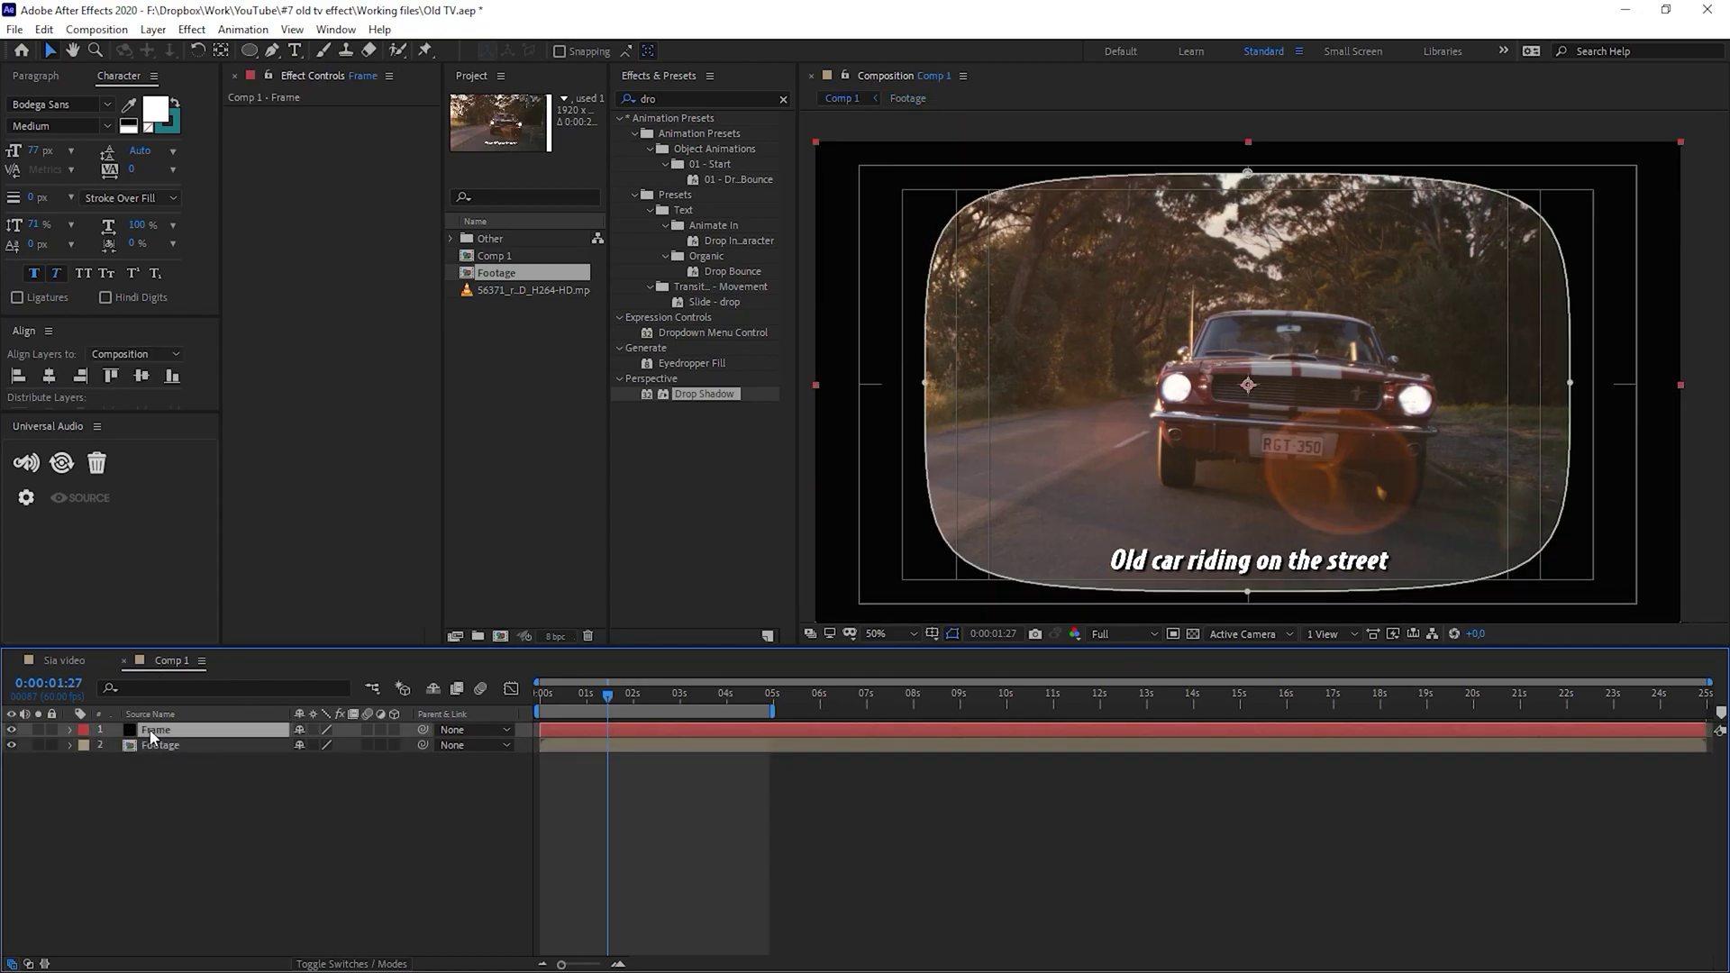
Rename Comp 1 to 'Main' in the Project panel
{"action": "right_click", "coordinate": [489, 257]}
{"action": "left_click", "coordinate": [531, 544]}
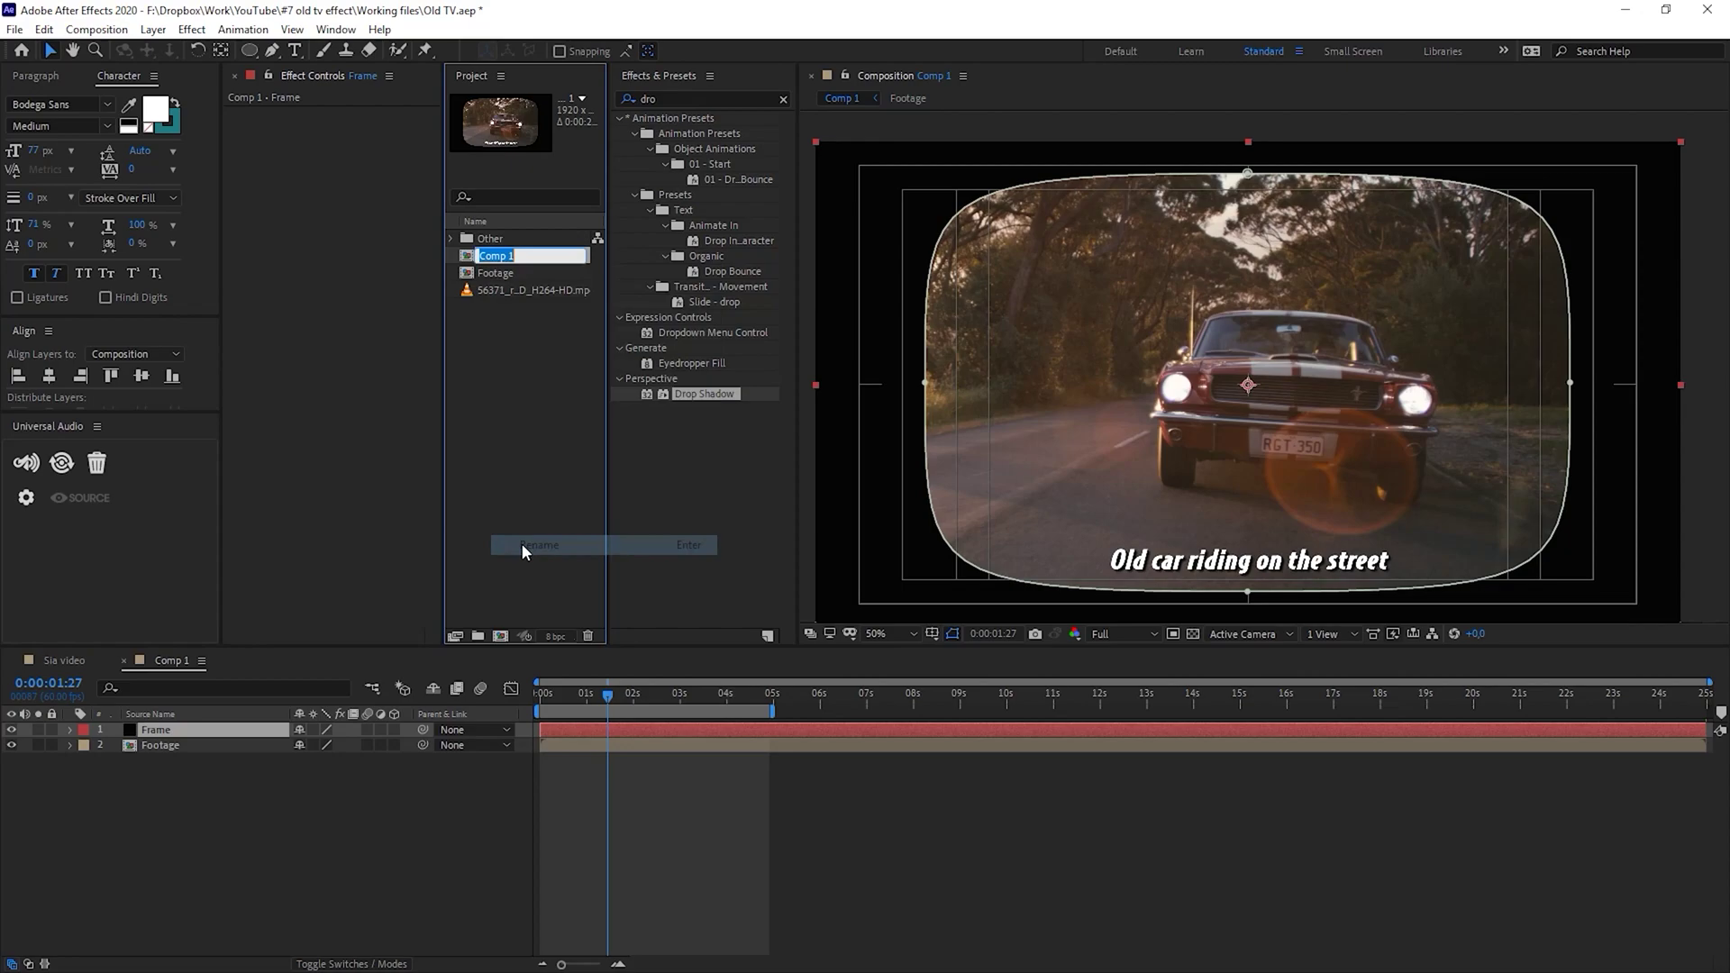
{"action": "type", "text": "Main"}
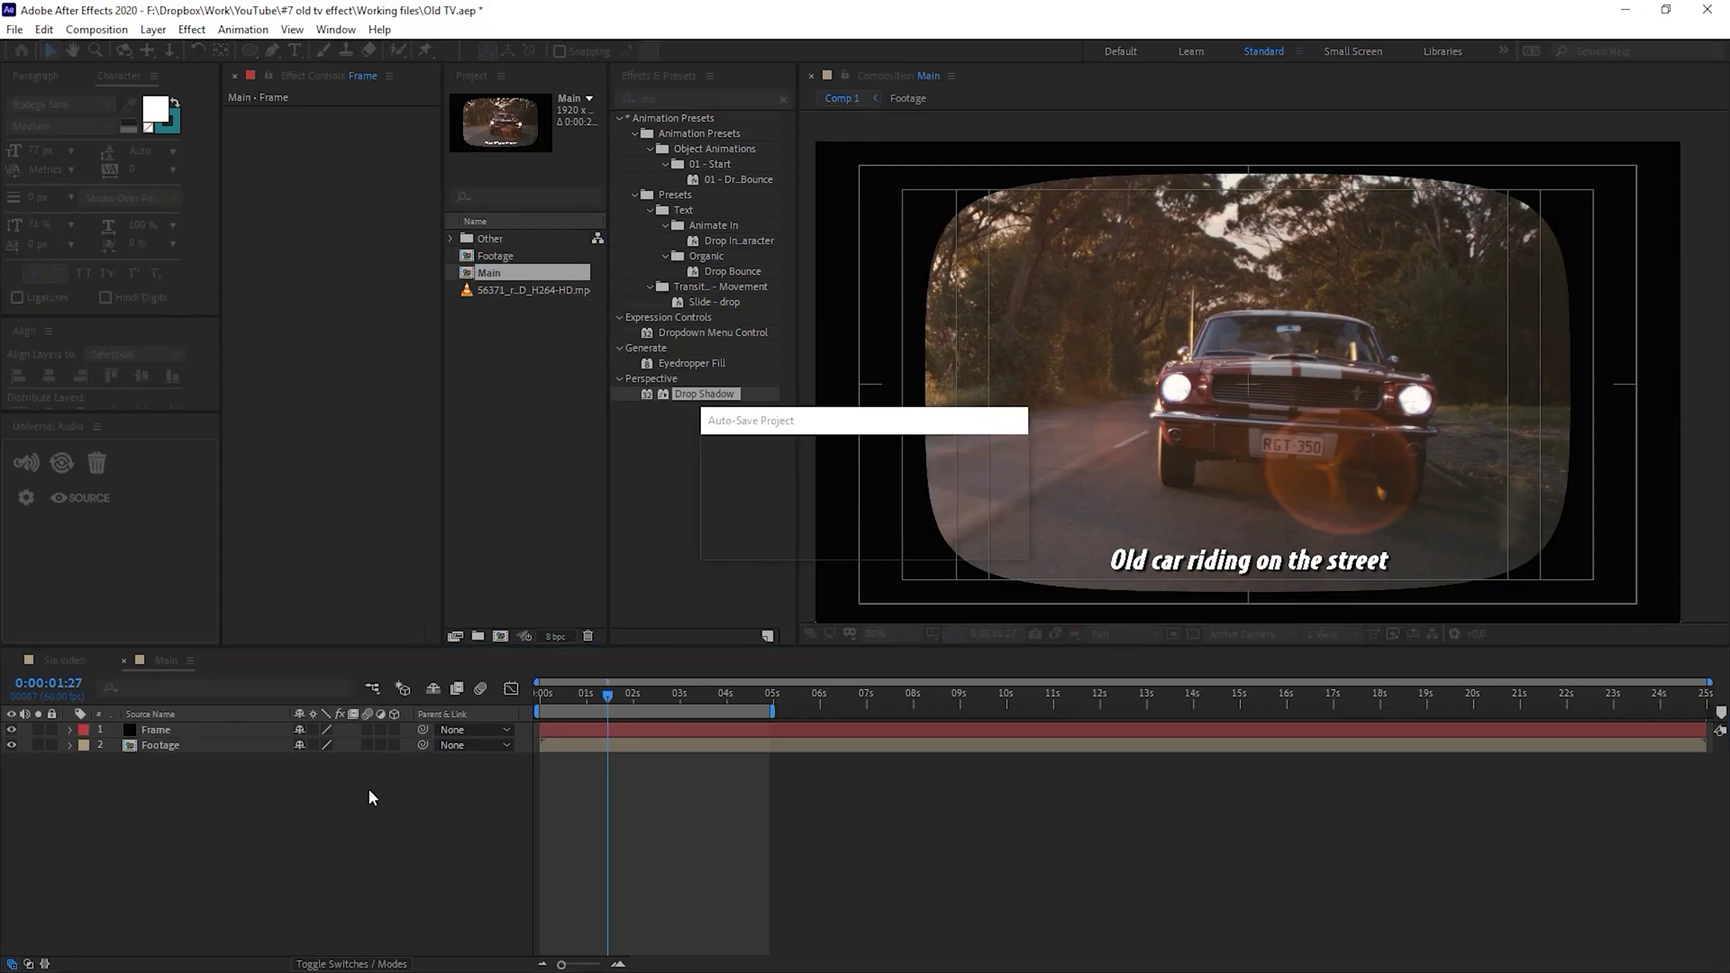
{"action": "left_click", "coordinate": [402, 778]}
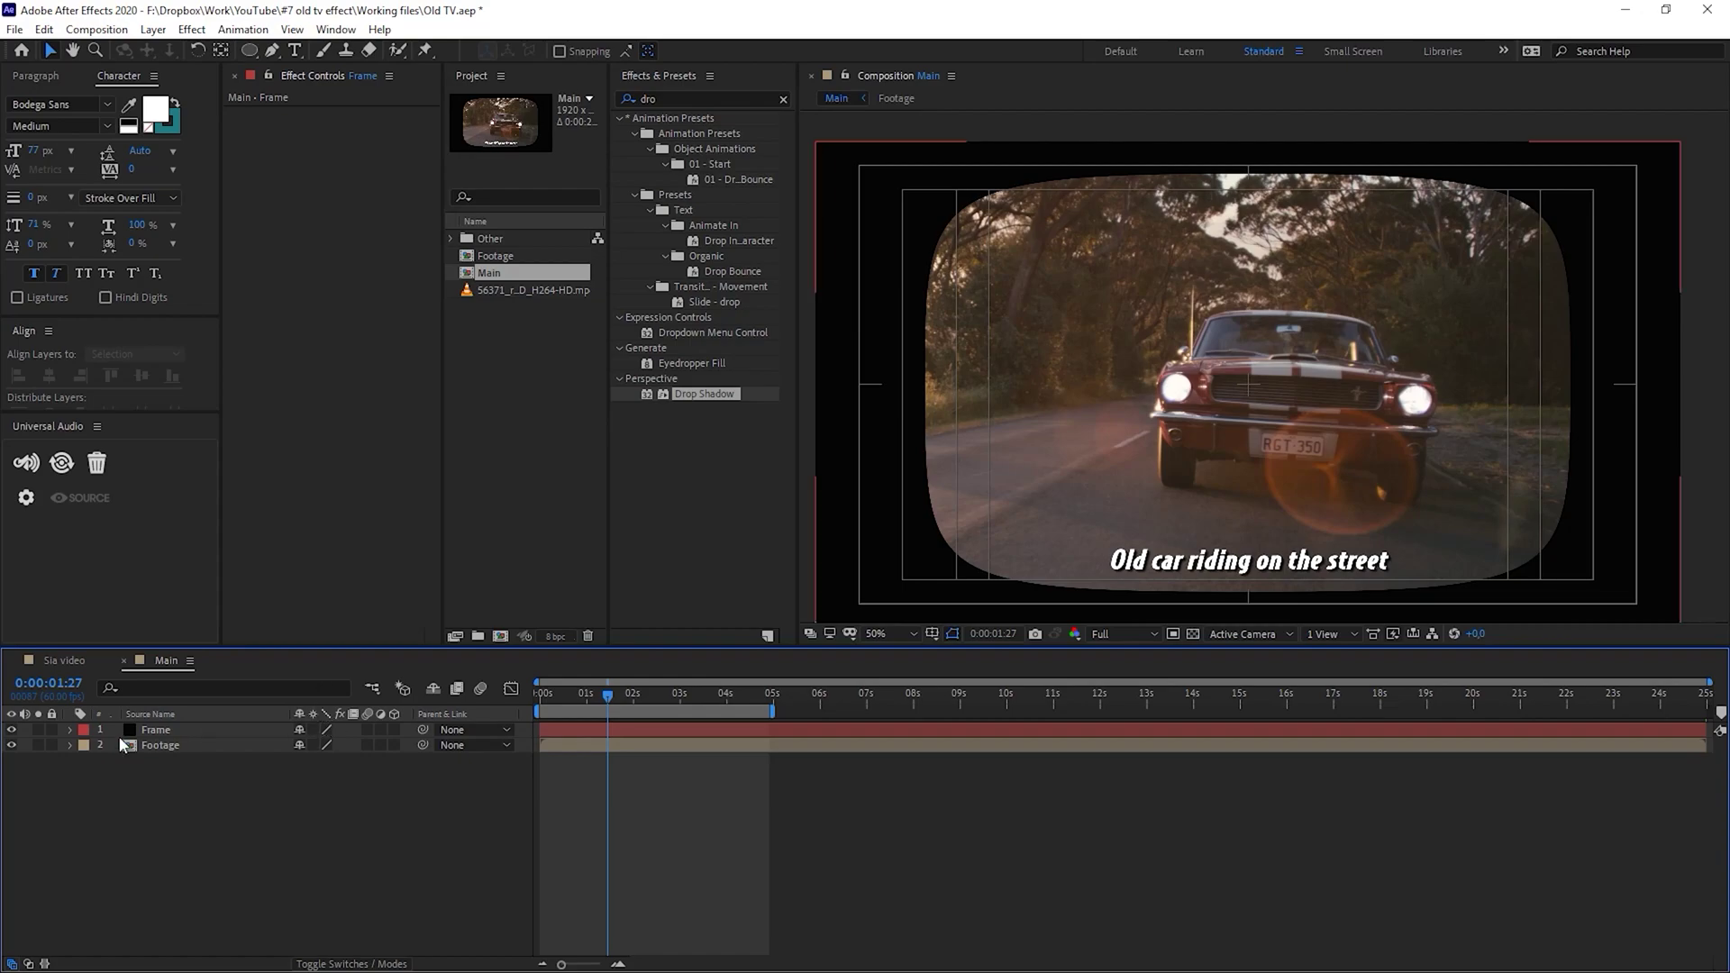
Select the Frame and Footage layers in turn, ending with Frame selected
{"action": "left_click", "coordinate": [158, 731]}
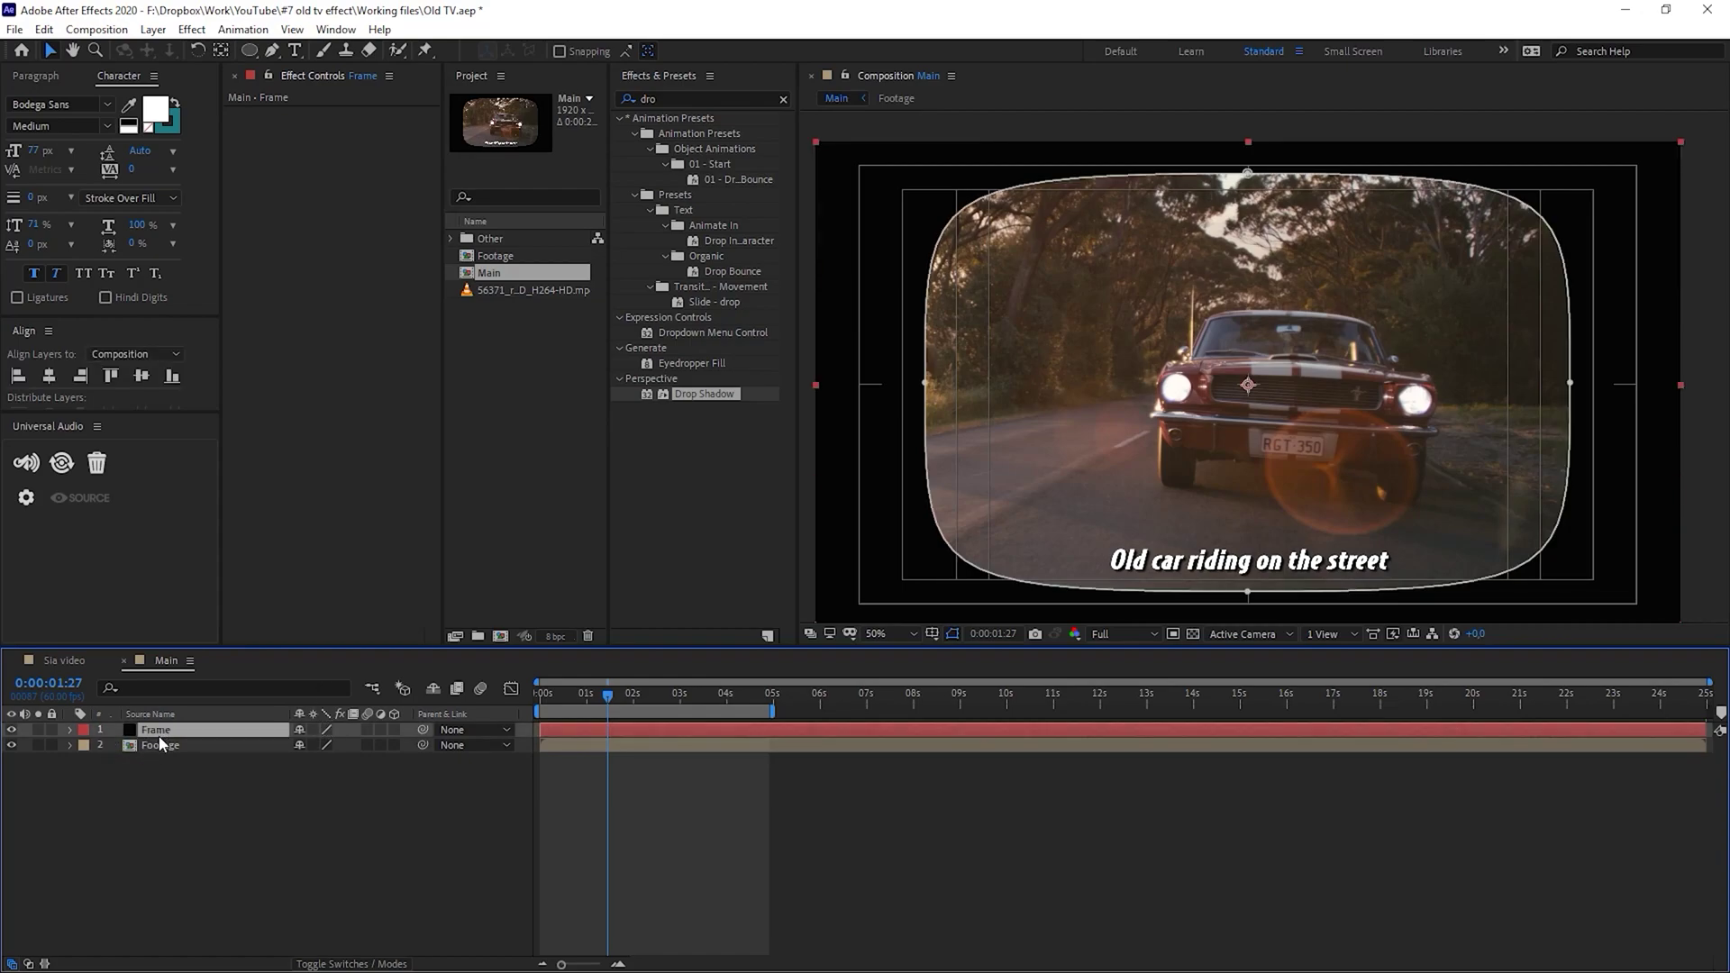
{"action": "left_click", "coordinate": [165, 746]}
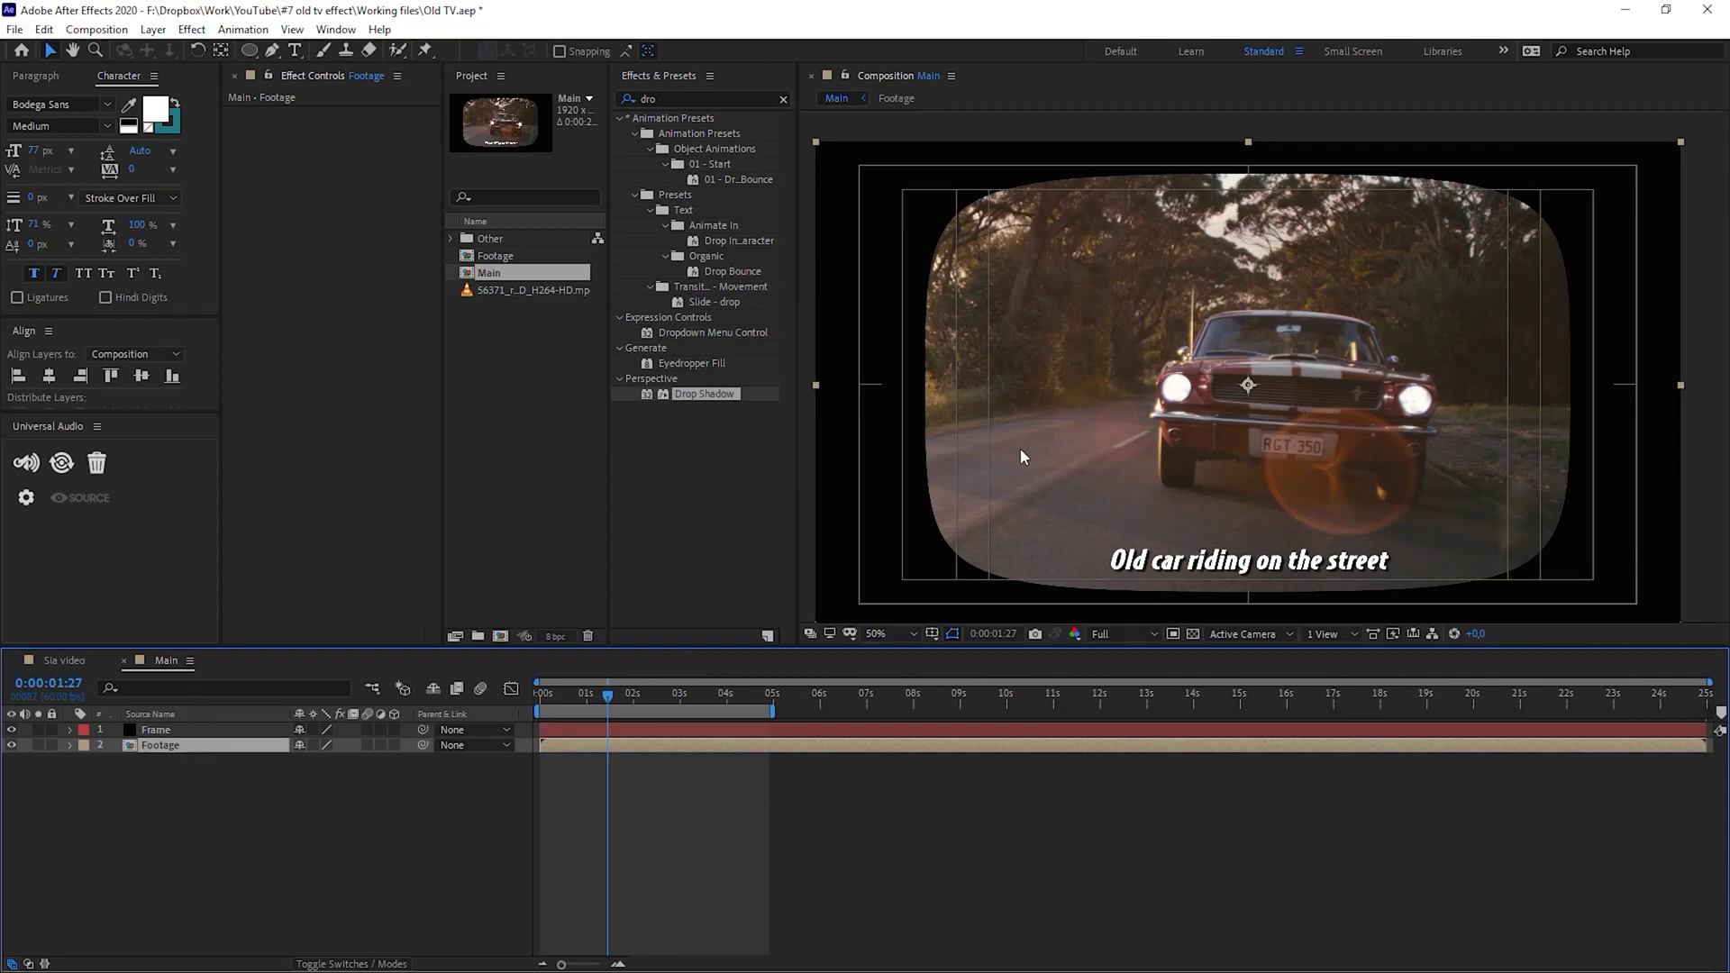
{"action": "left_click", "coordinate": [159, 731]}
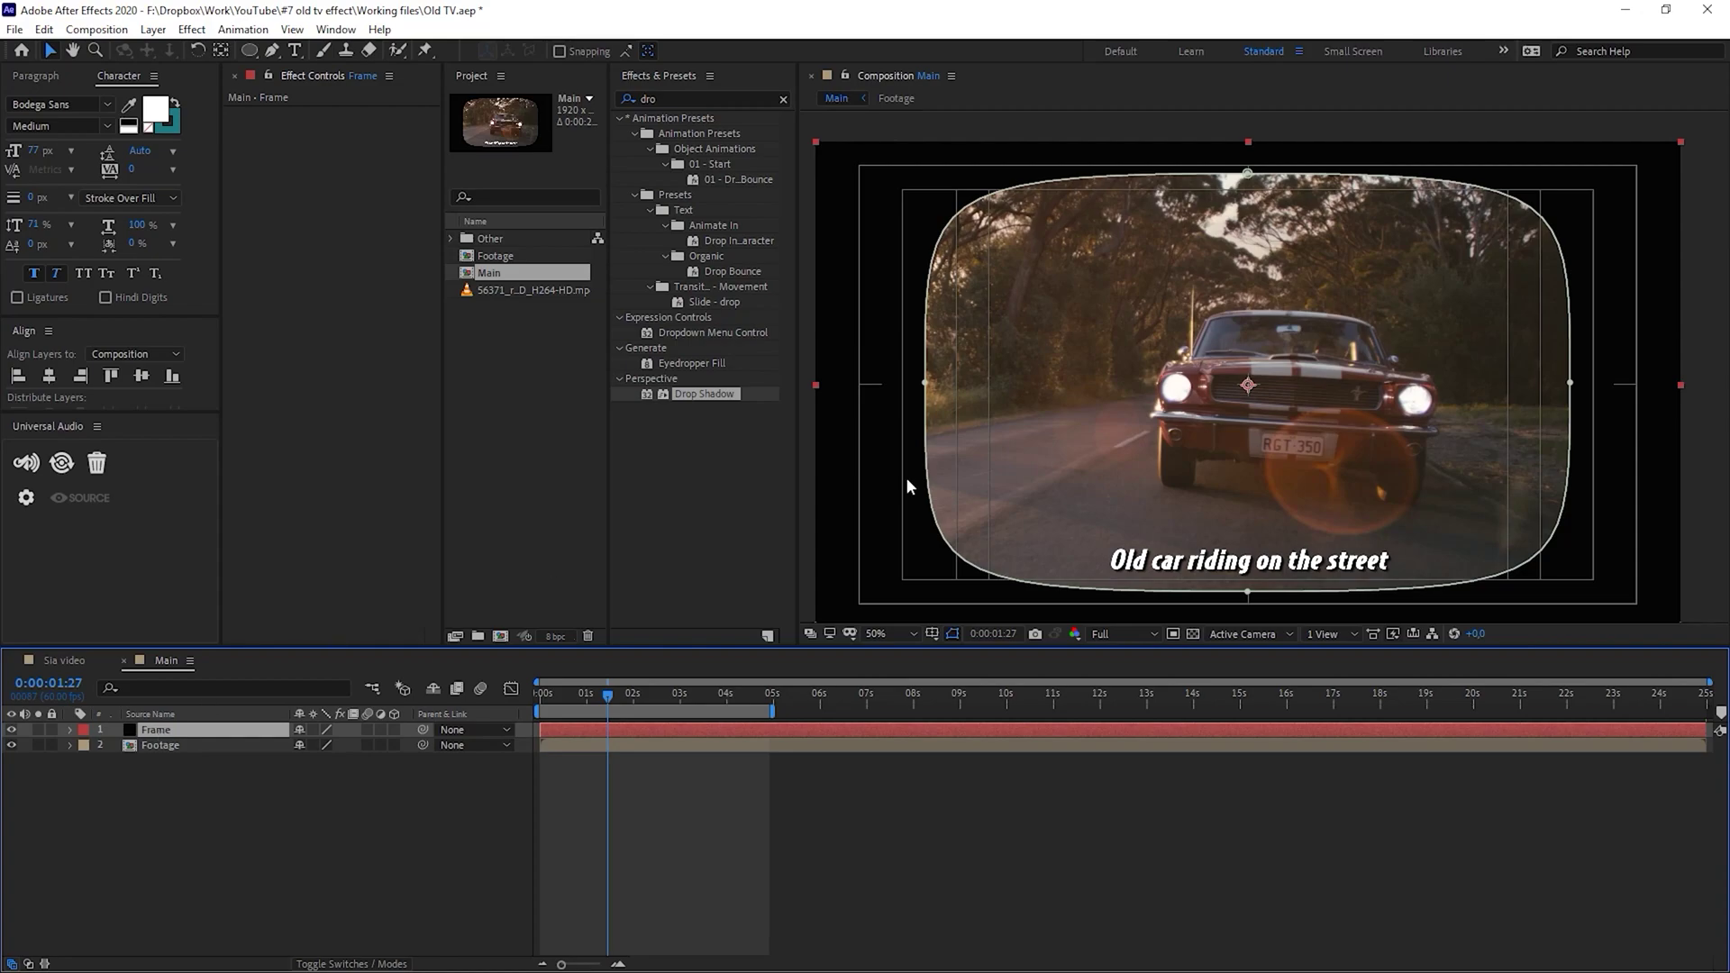
Zoom in on the frame's left edge with the shape path outline hidden
{"action": "scroll", "coordinate": [906, 477], "scroll_direction": "up", "scroll_amount": 2}
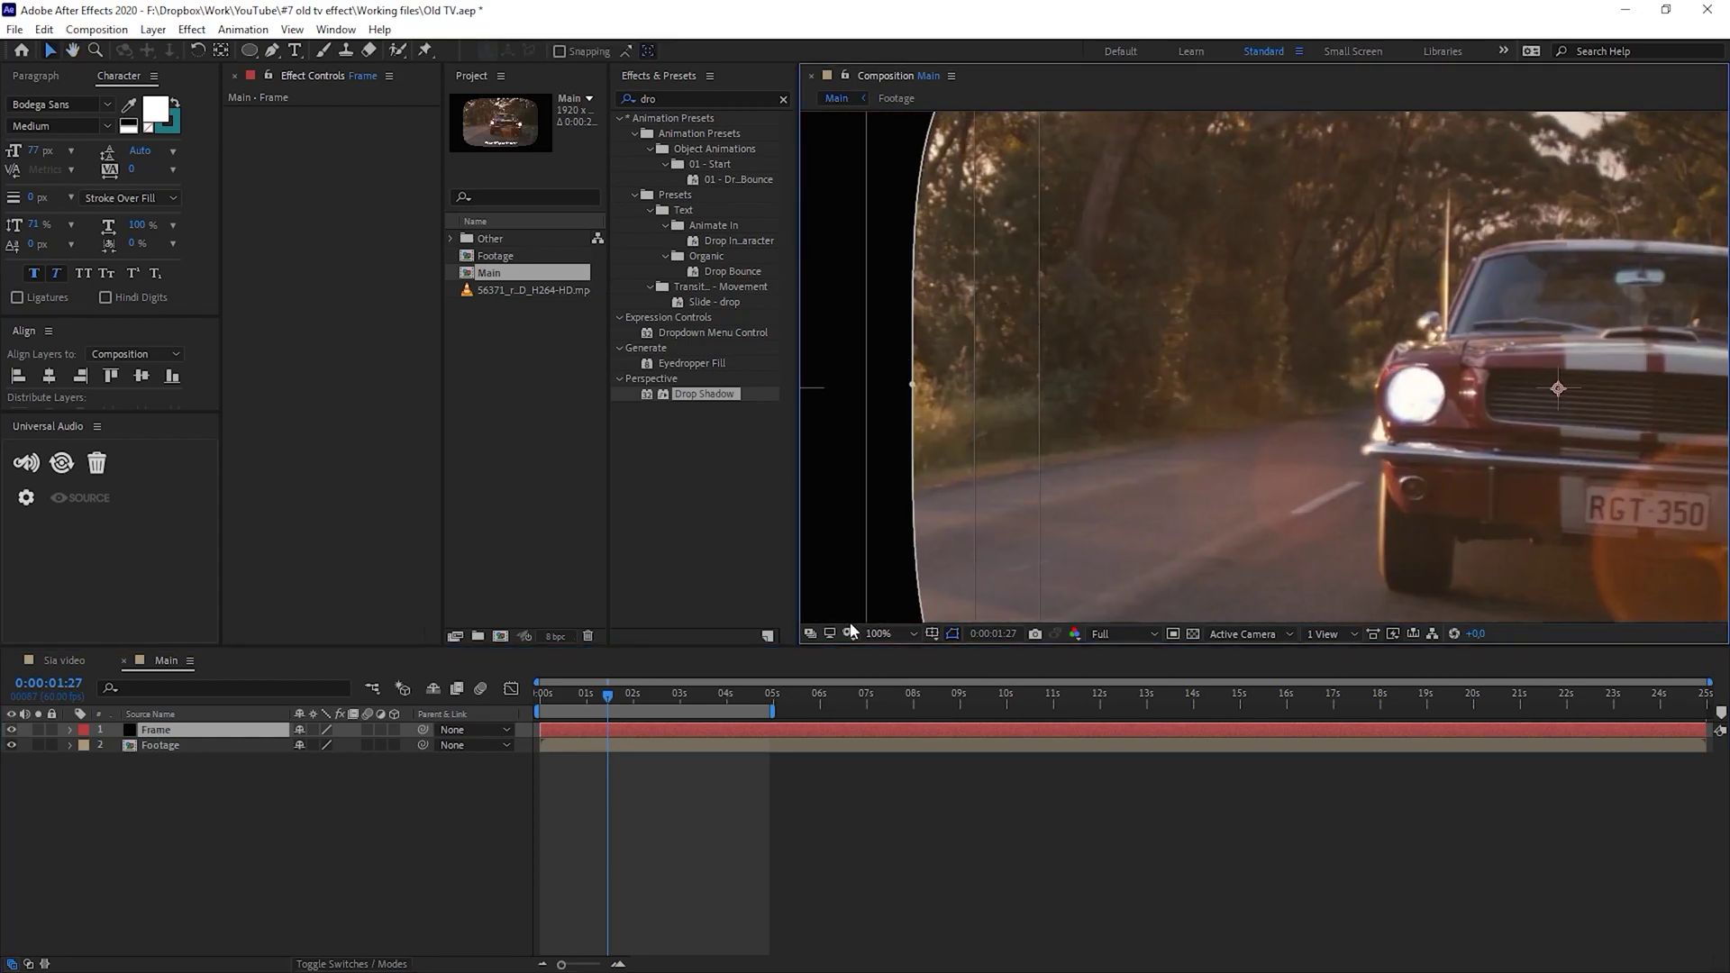
{"action": "left_click", "coordinate": [952, 633]}
{"action": "scroll", "coordinate": [943, 343], "scroll_direction": "up", "scroll_amount": 4}
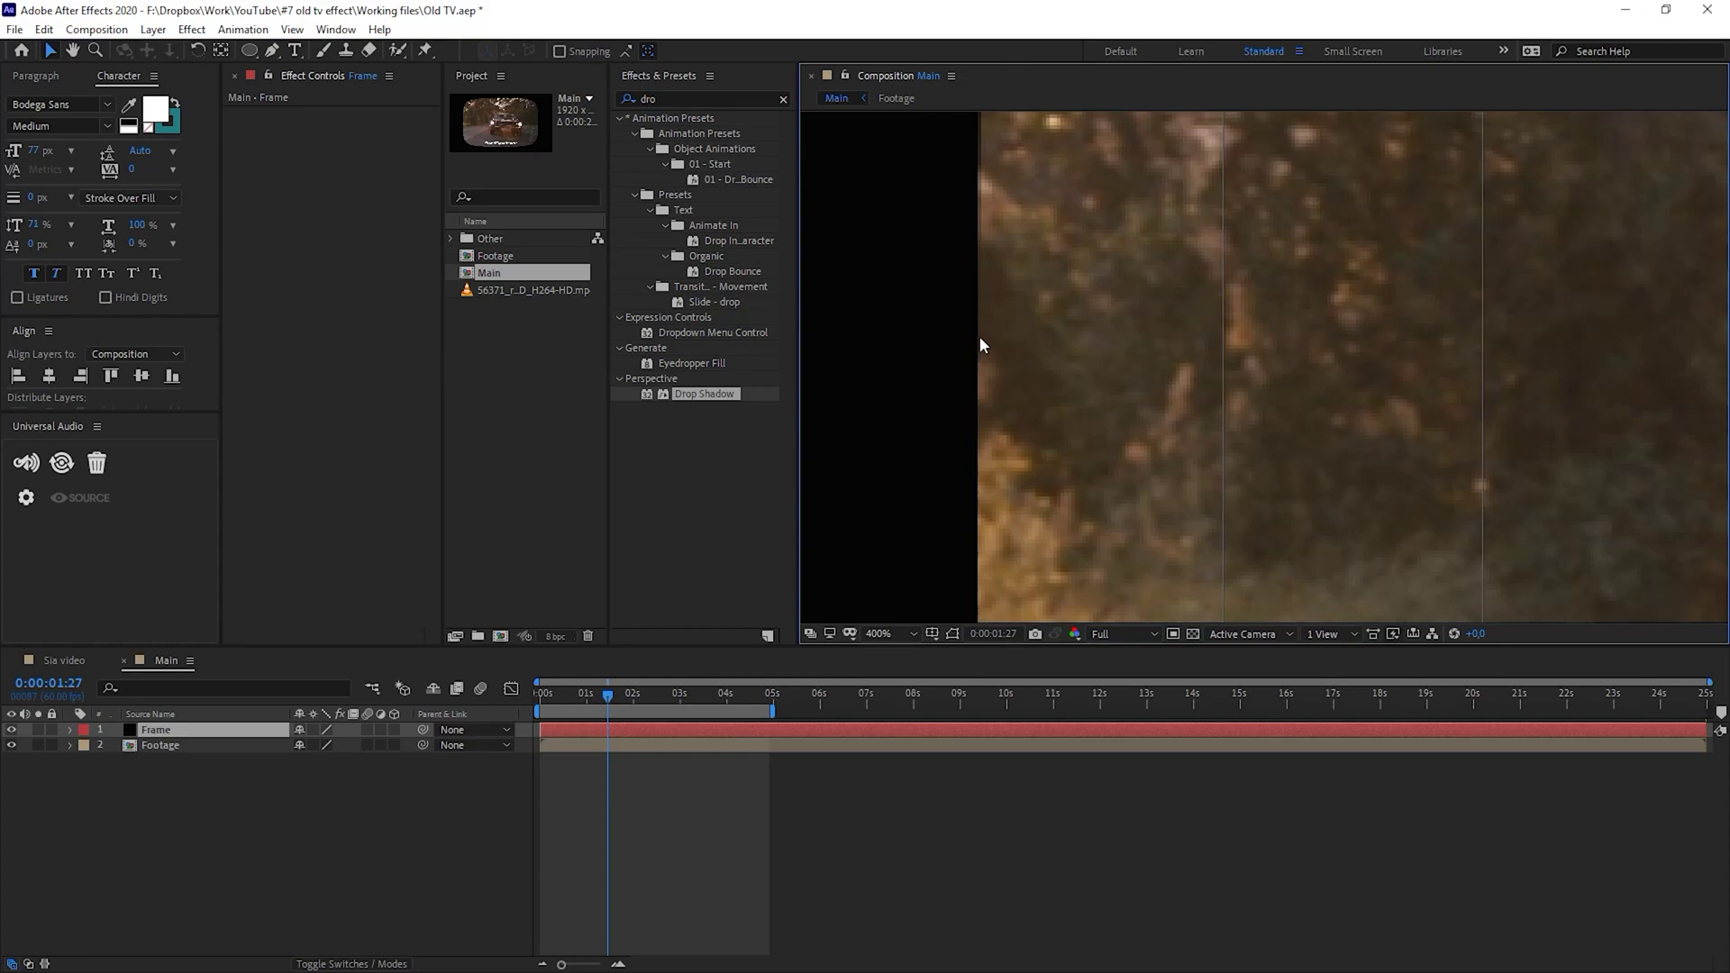
Inspect the soft left frame edge in the Sia video composition, then return to Main
{"action": "left_click", "coordinate": [54, 661]}
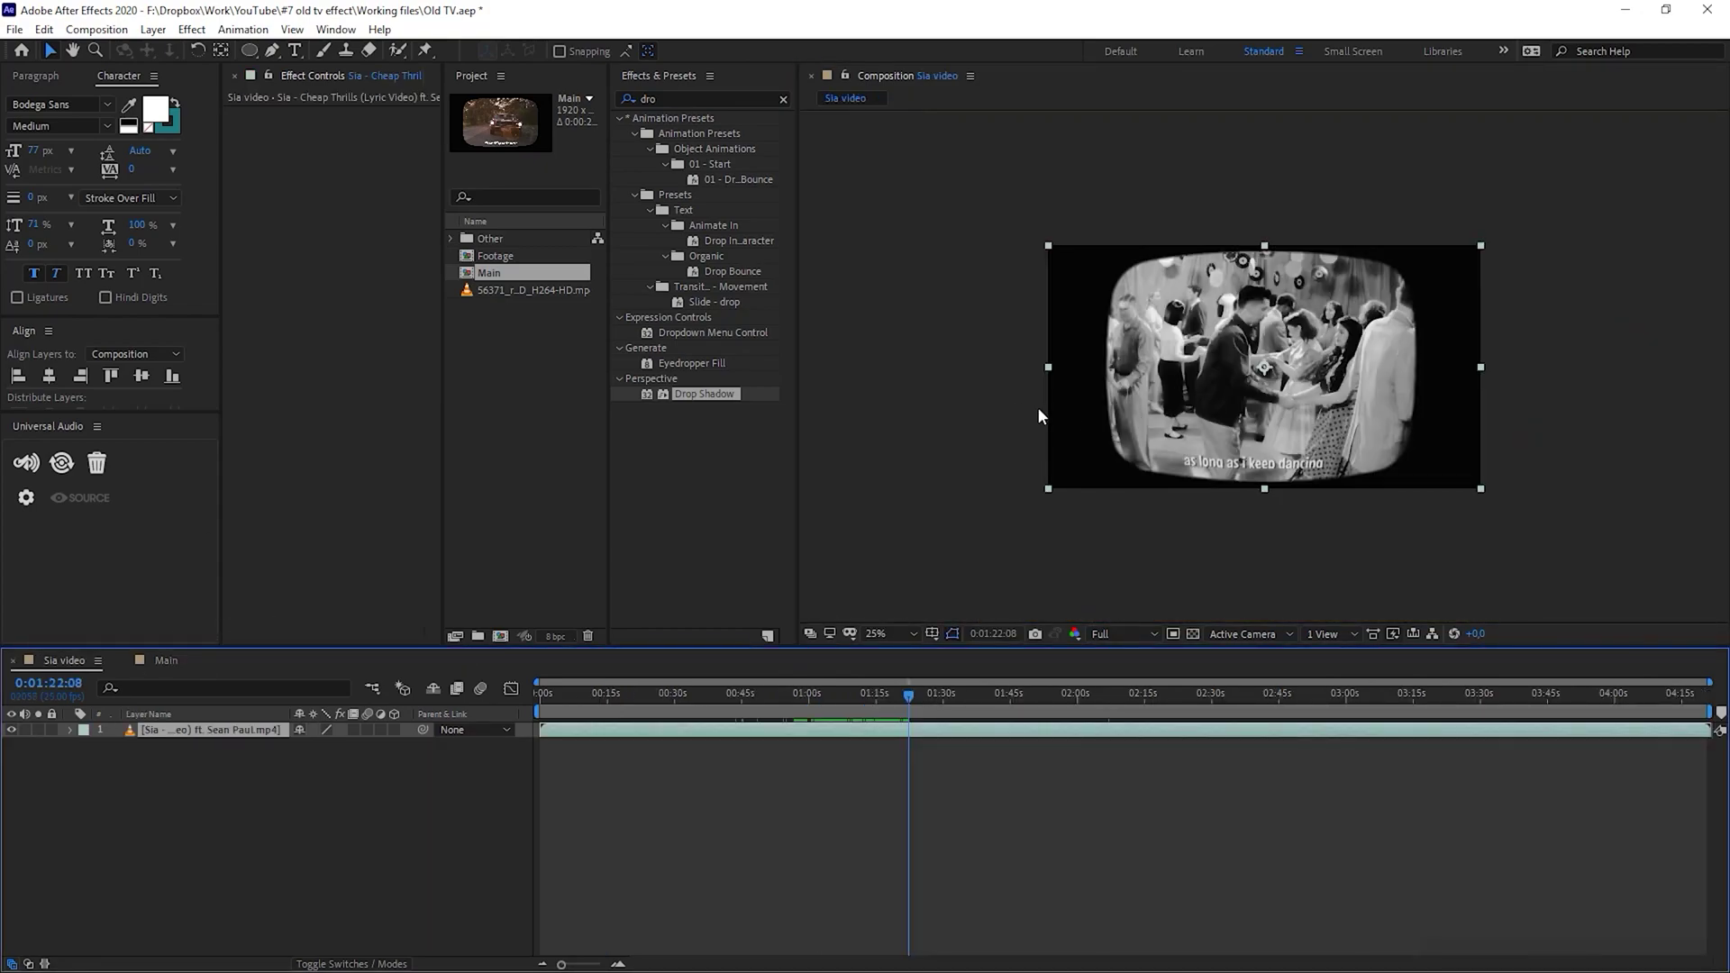
{"action": "scroll", "coordinate": [872, 424], "scroll_direction": "up", "scroll_amount": 5}
{"action": "key", "text": "v"}
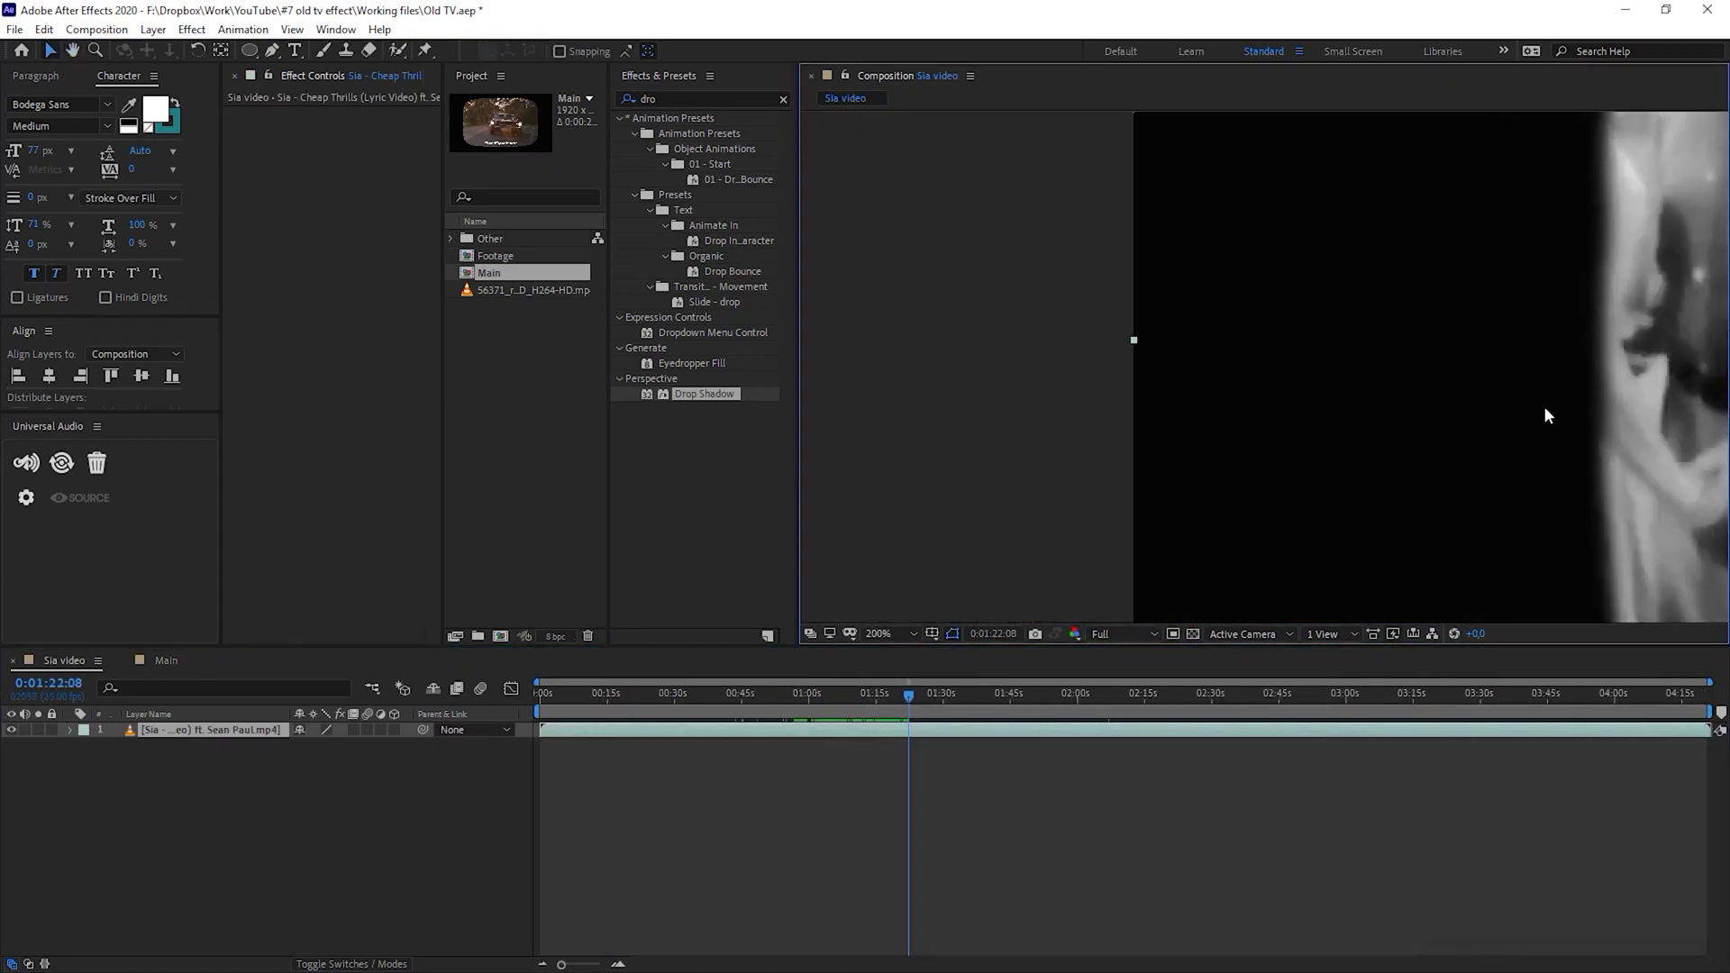
{"action": "left_click_drag", "start_coordinate": [1543, 414], "coordinate": [980, 415]}
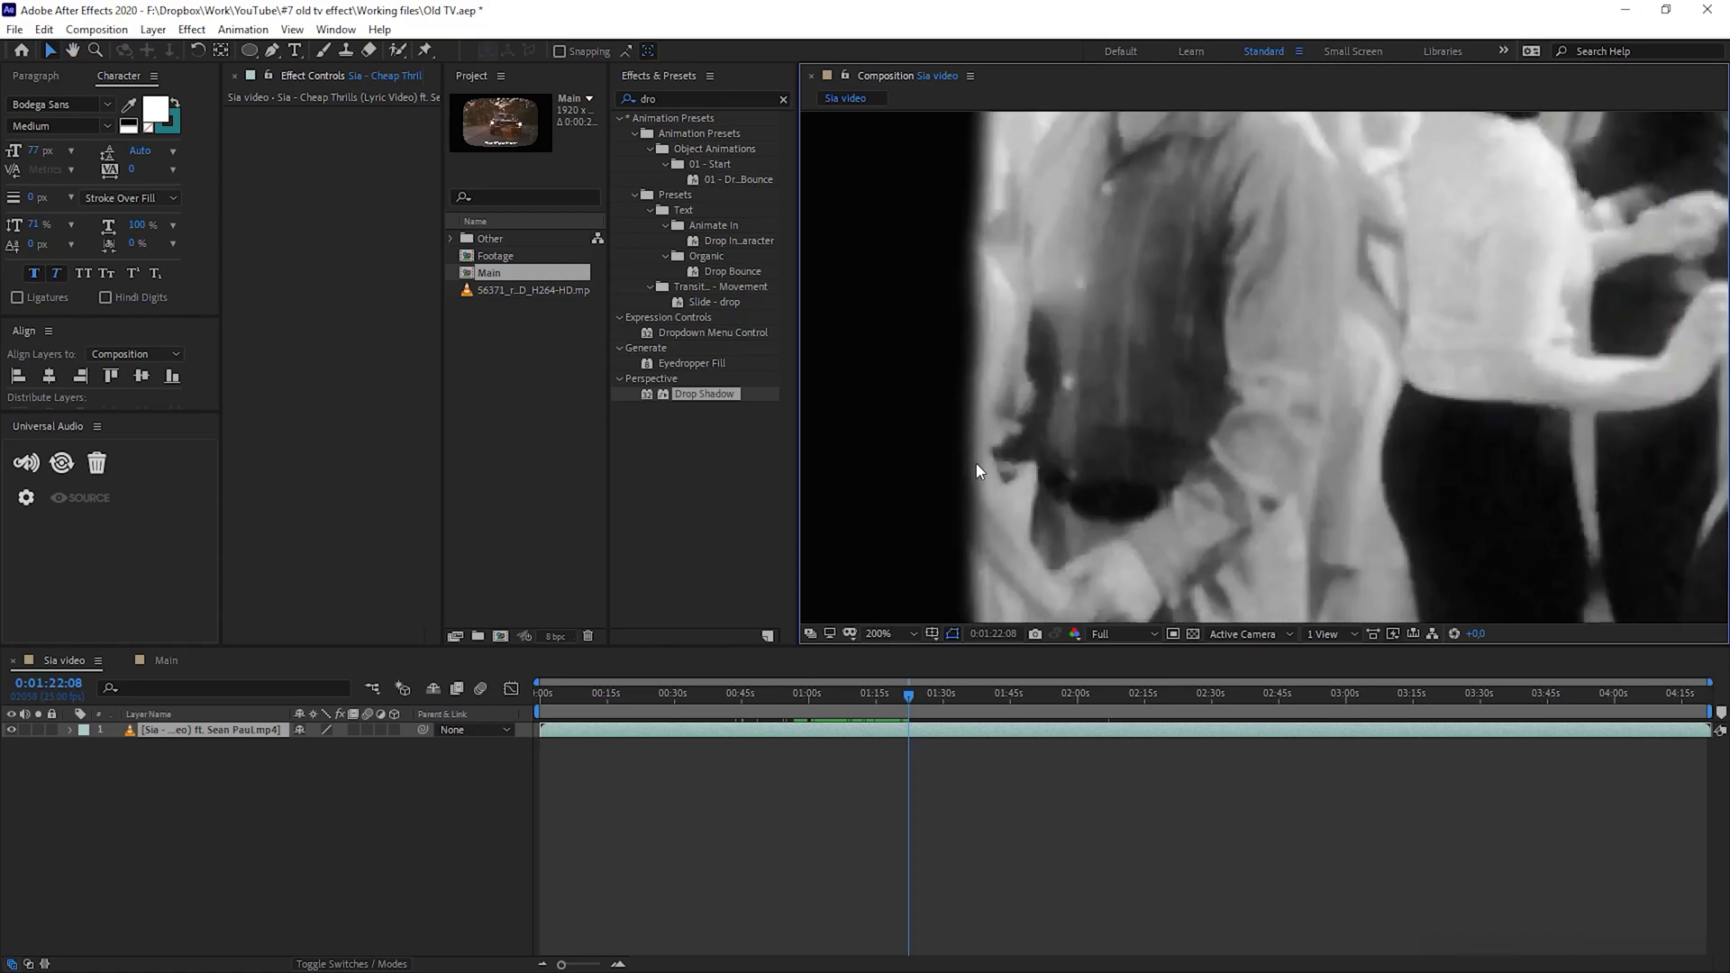
{"action": "scroll", "coordinate": [977, 456], "scroll_direction": "down", "scroll_amount": 2}
{"action": "left_click_drag", "start_coordinate": [1175, 407], "coordinate": [1029, 420]}
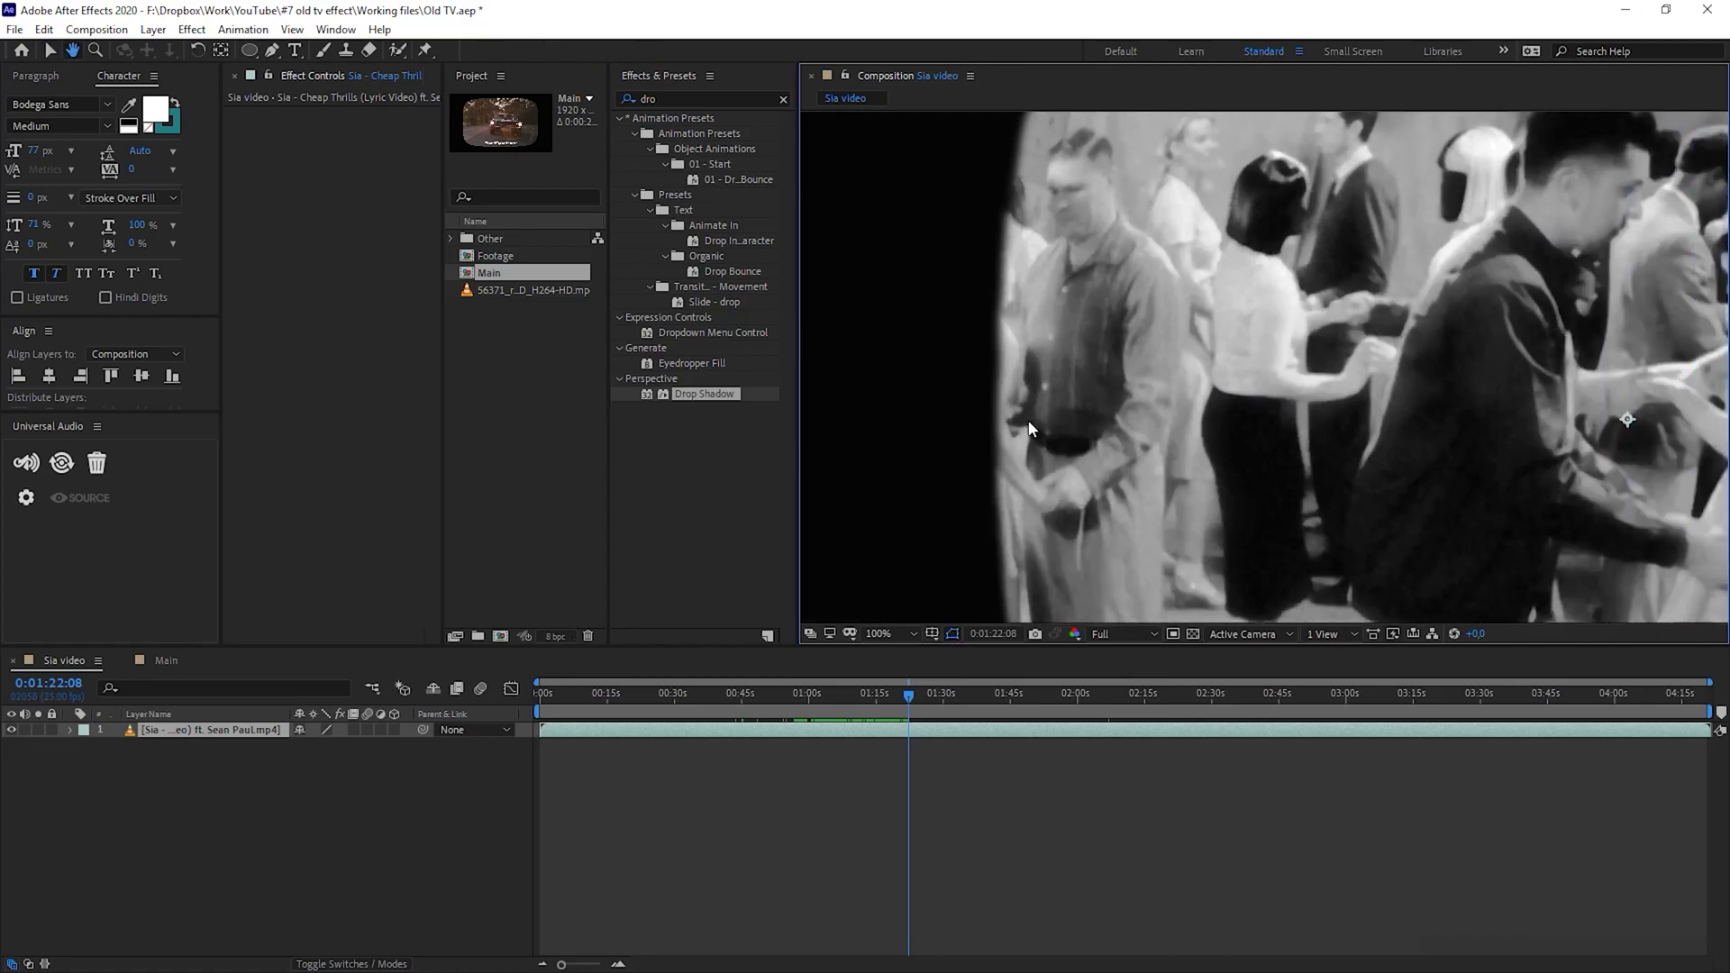
{"action": "left_click", "coordinate": [165, 660]}
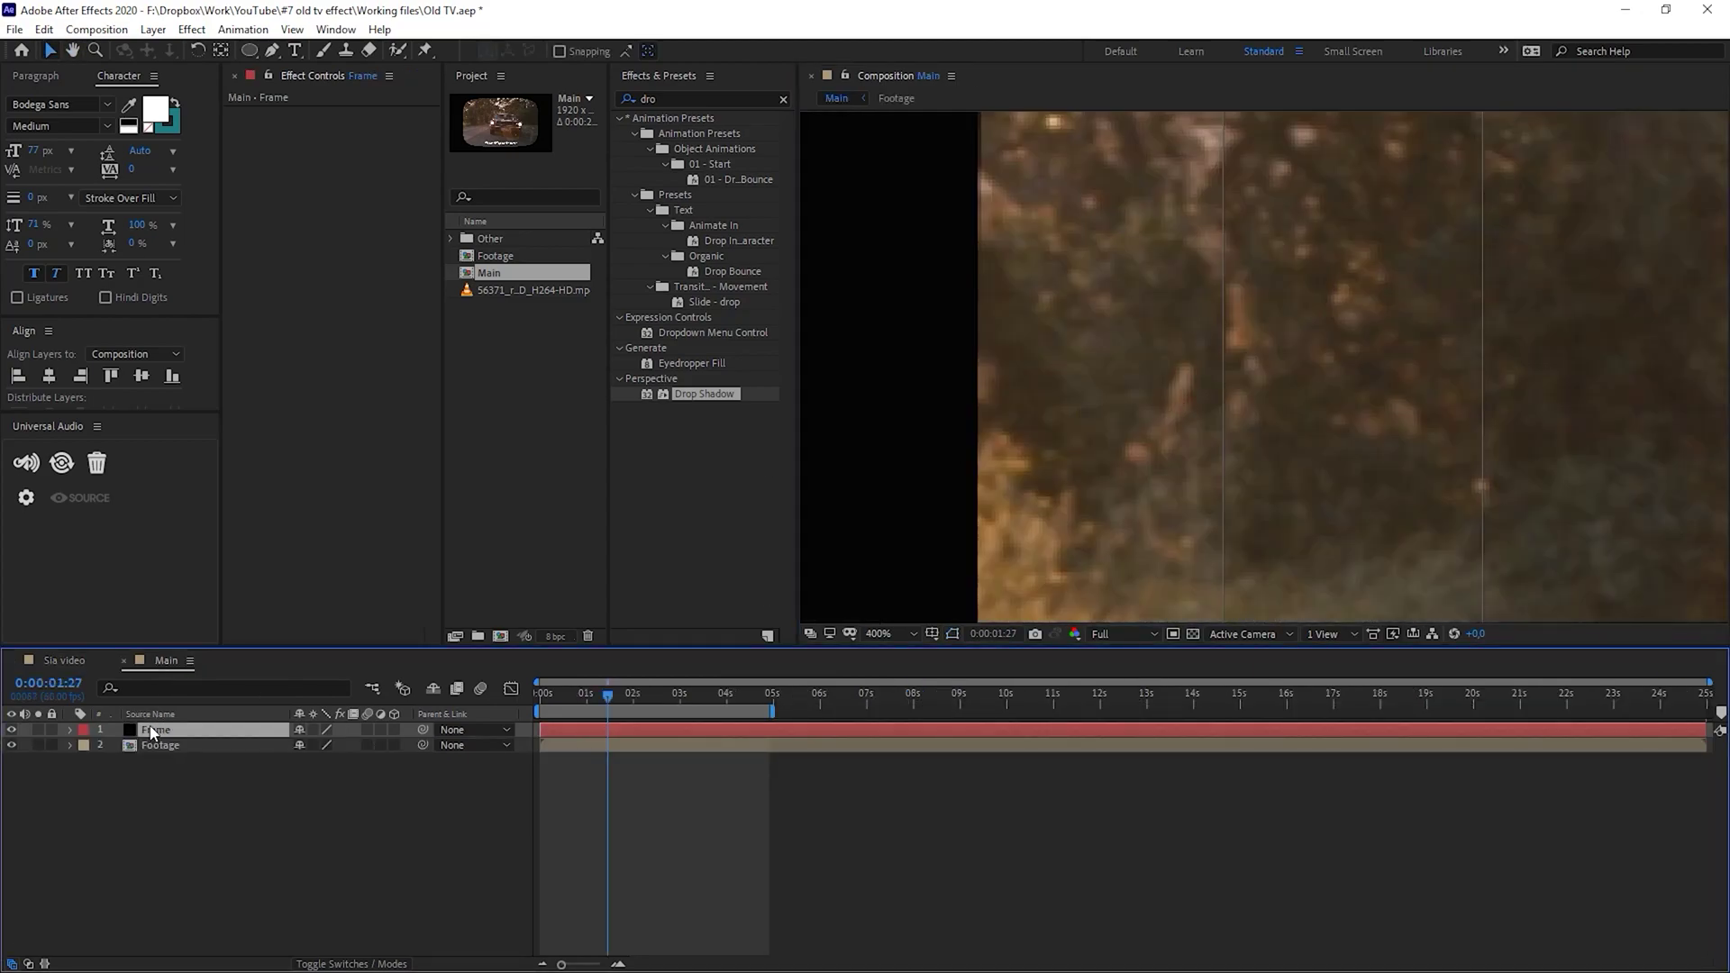
Duplicate the Frame layer and scale the top copy down to 99.3%
{"action": "key", "text": "ctrl+d"}
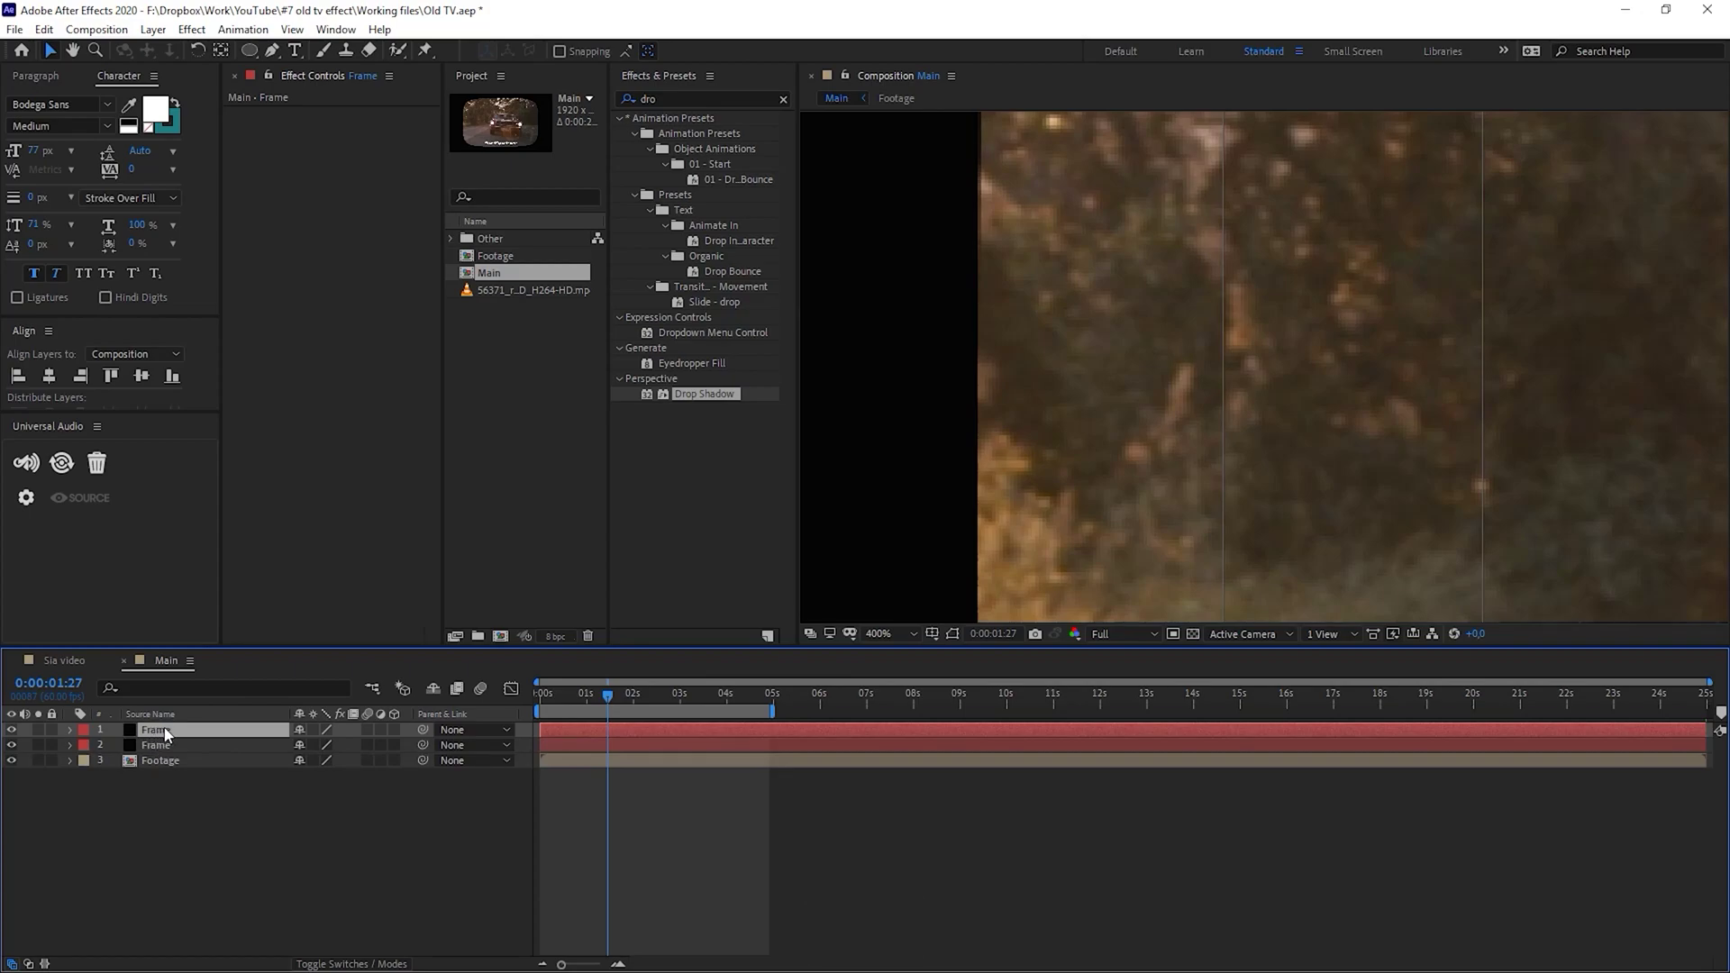
{"action": "key", "text": "s"}
{"action": "left_click_drag", "start_coordinate": [326, 752], "coordinate": [320, 748]}
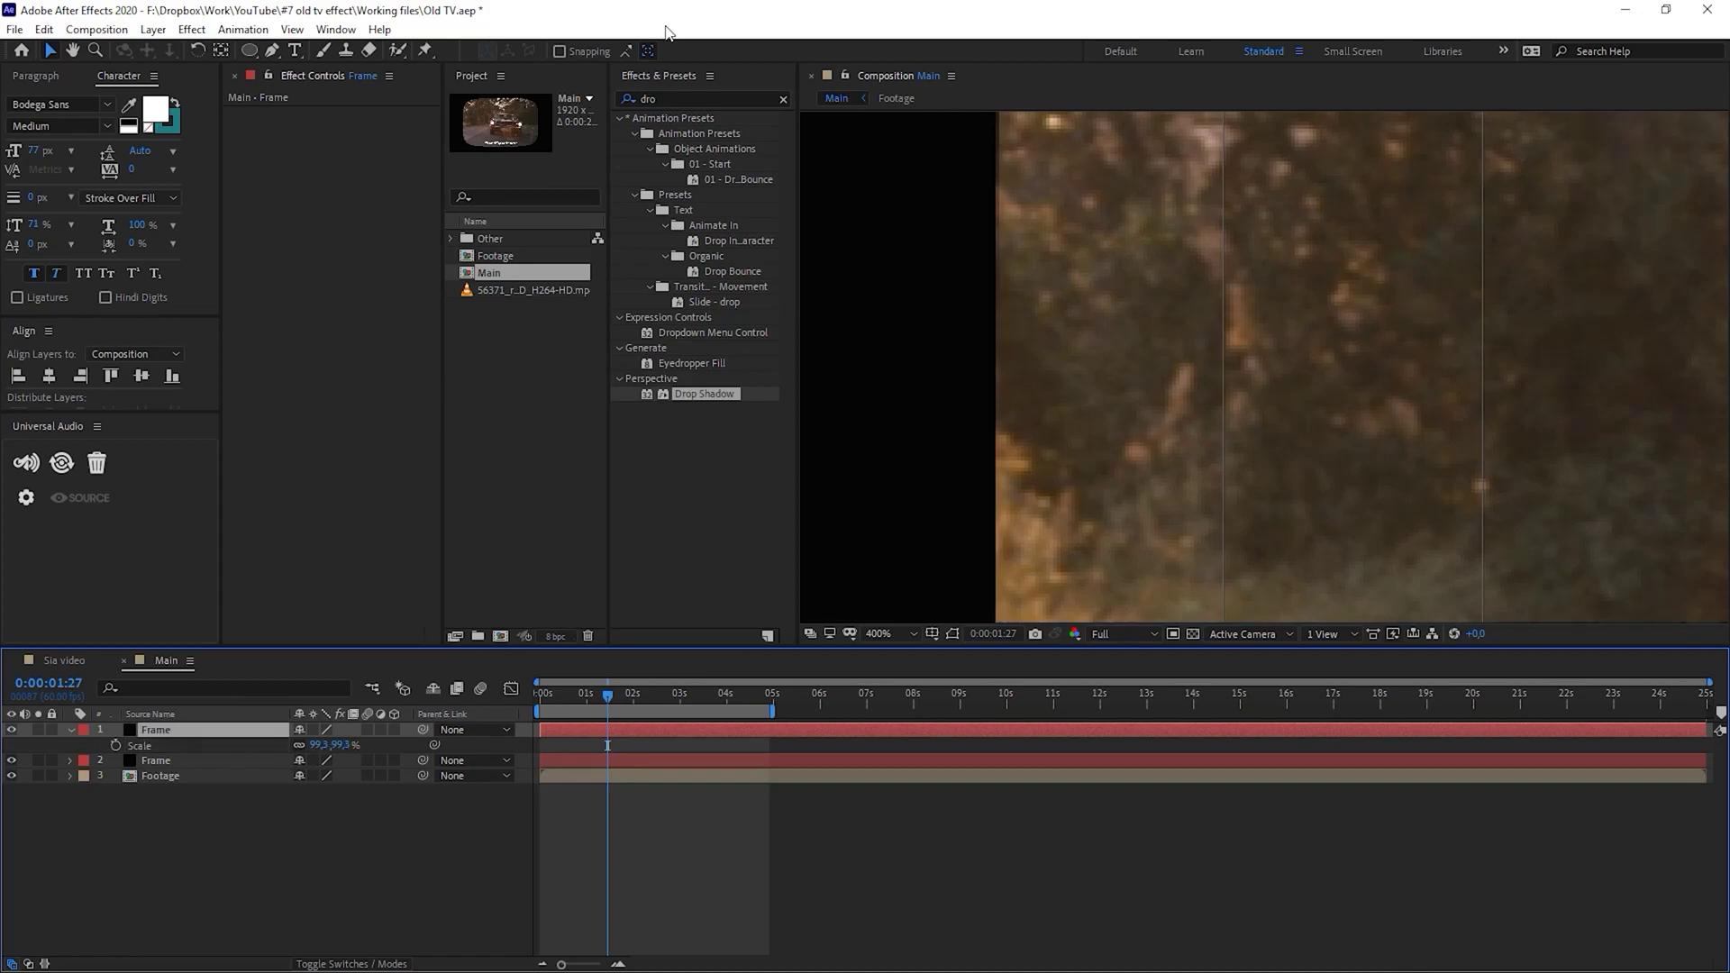
Apply Gaussian Blur to the top Frame copy with Blurriness 11.5
{"action": "left_click", "coordinate": [670, 99]}
{"action": "type", "text": "gau"}
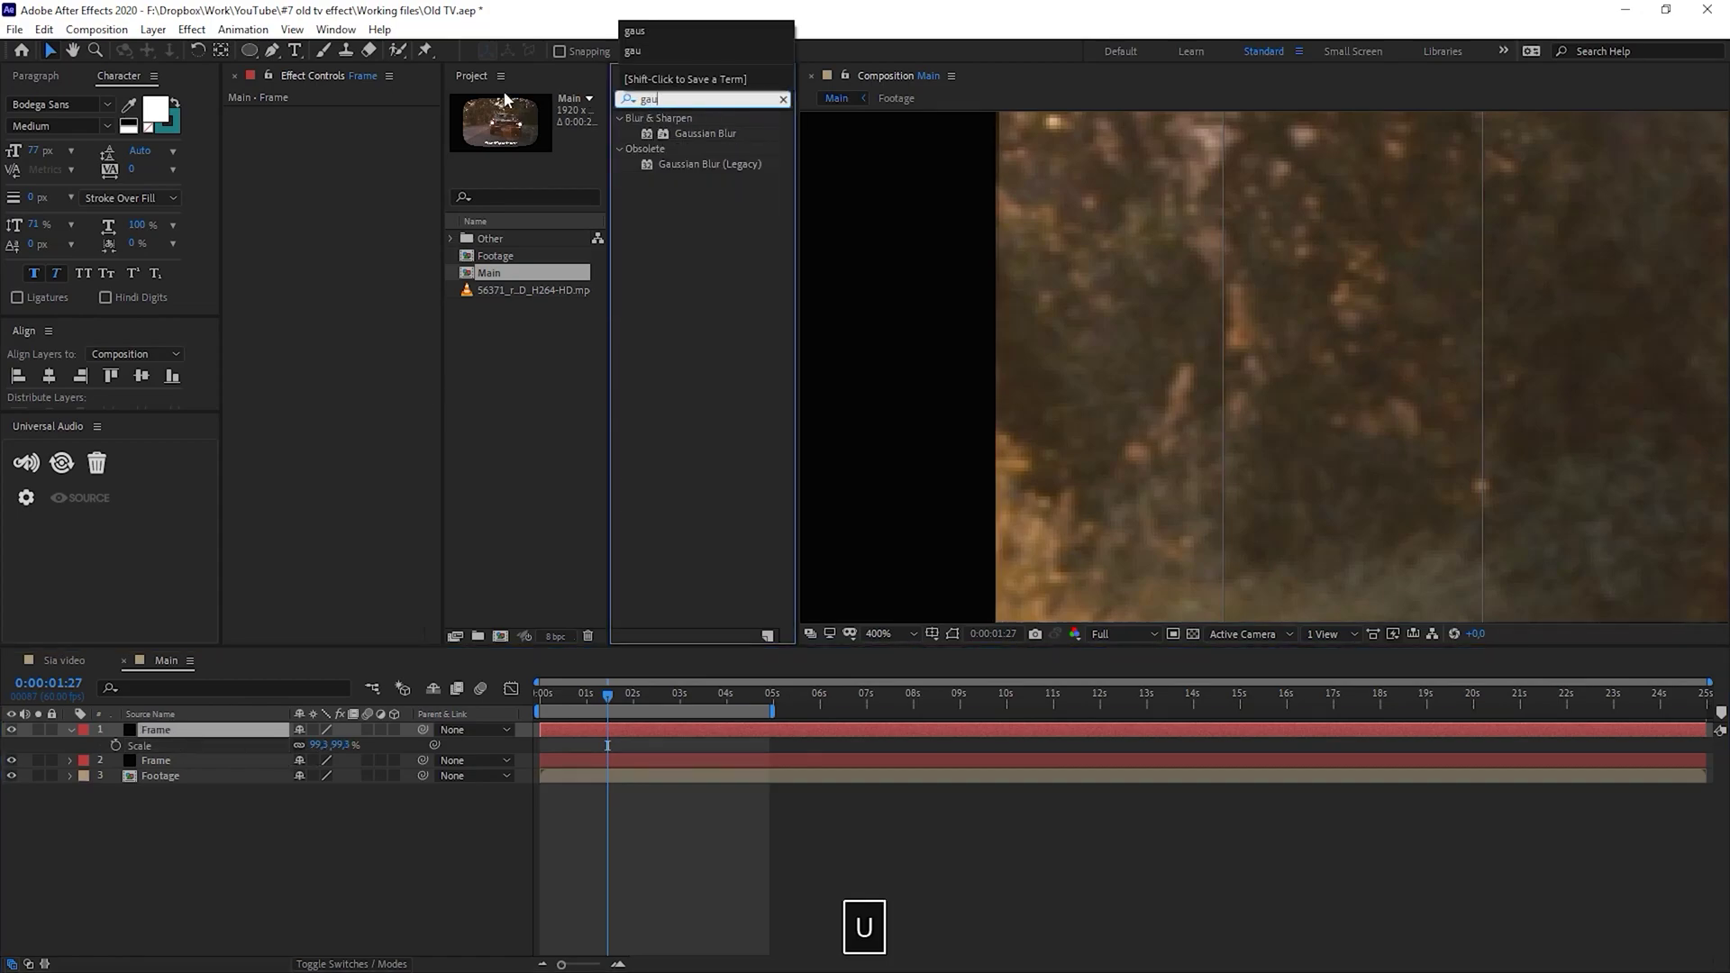
{"action": "double_click", "coordinate": [716, 133]}
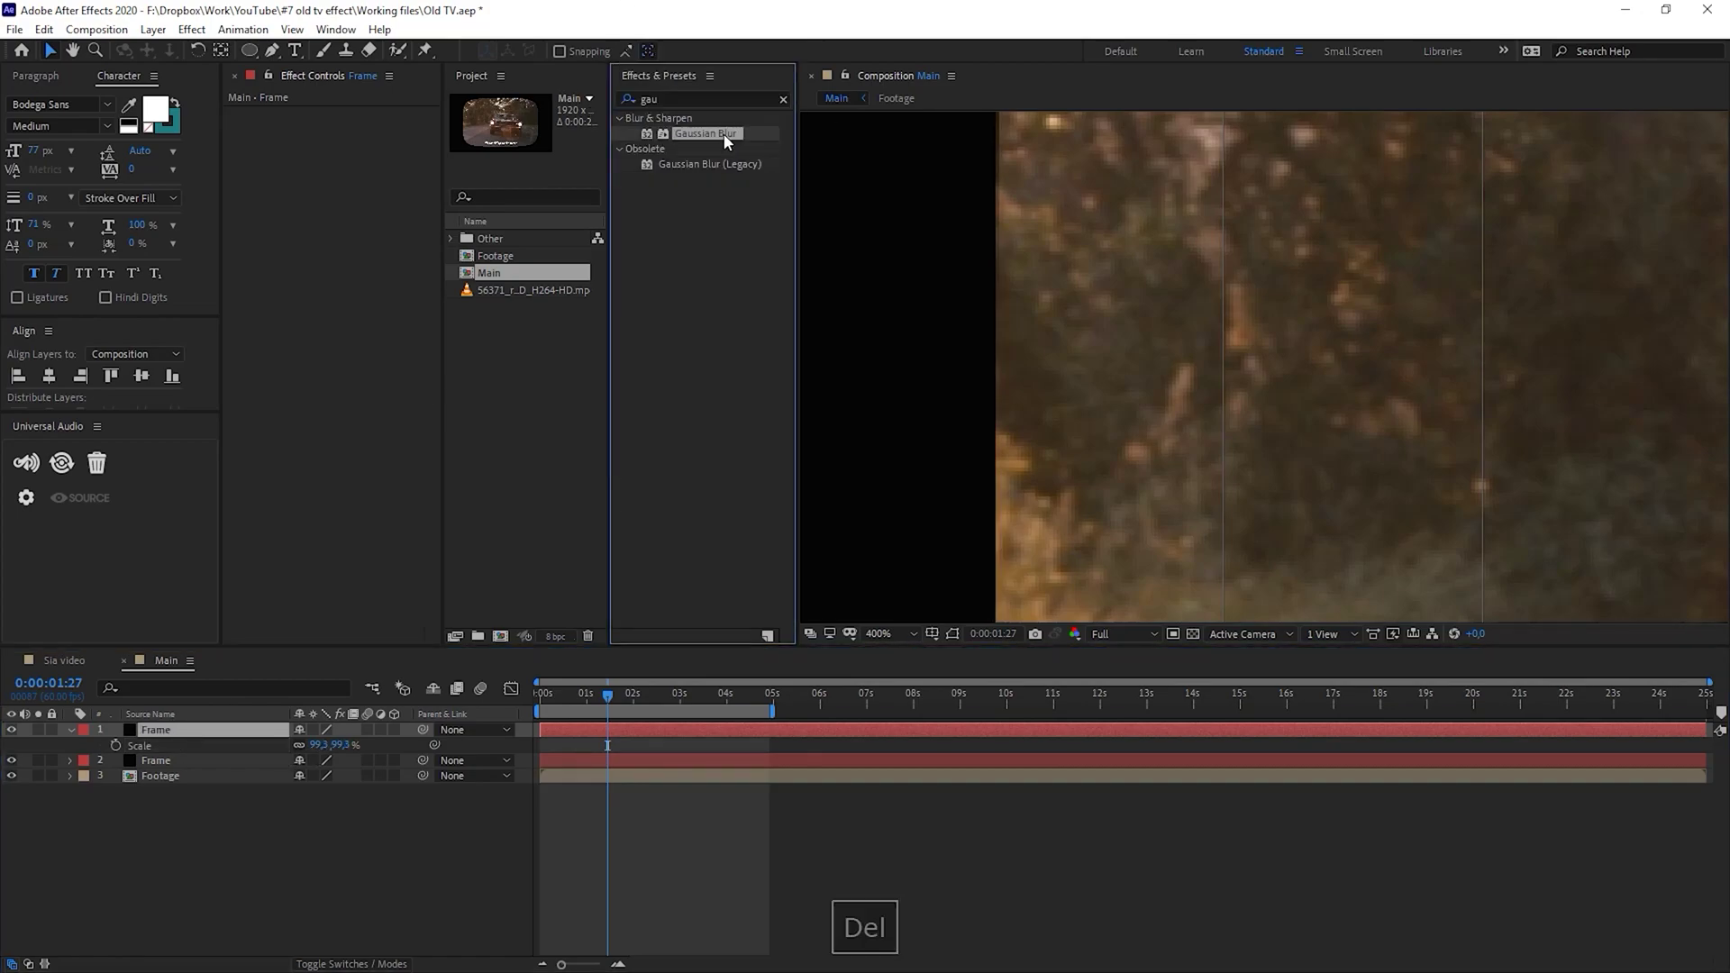
{"action": "left_click", "coordinate": [155, 730]}
{"action": "left_click_drag", "start_coordinate": [363, 126], "coordinate": [397, 127]}
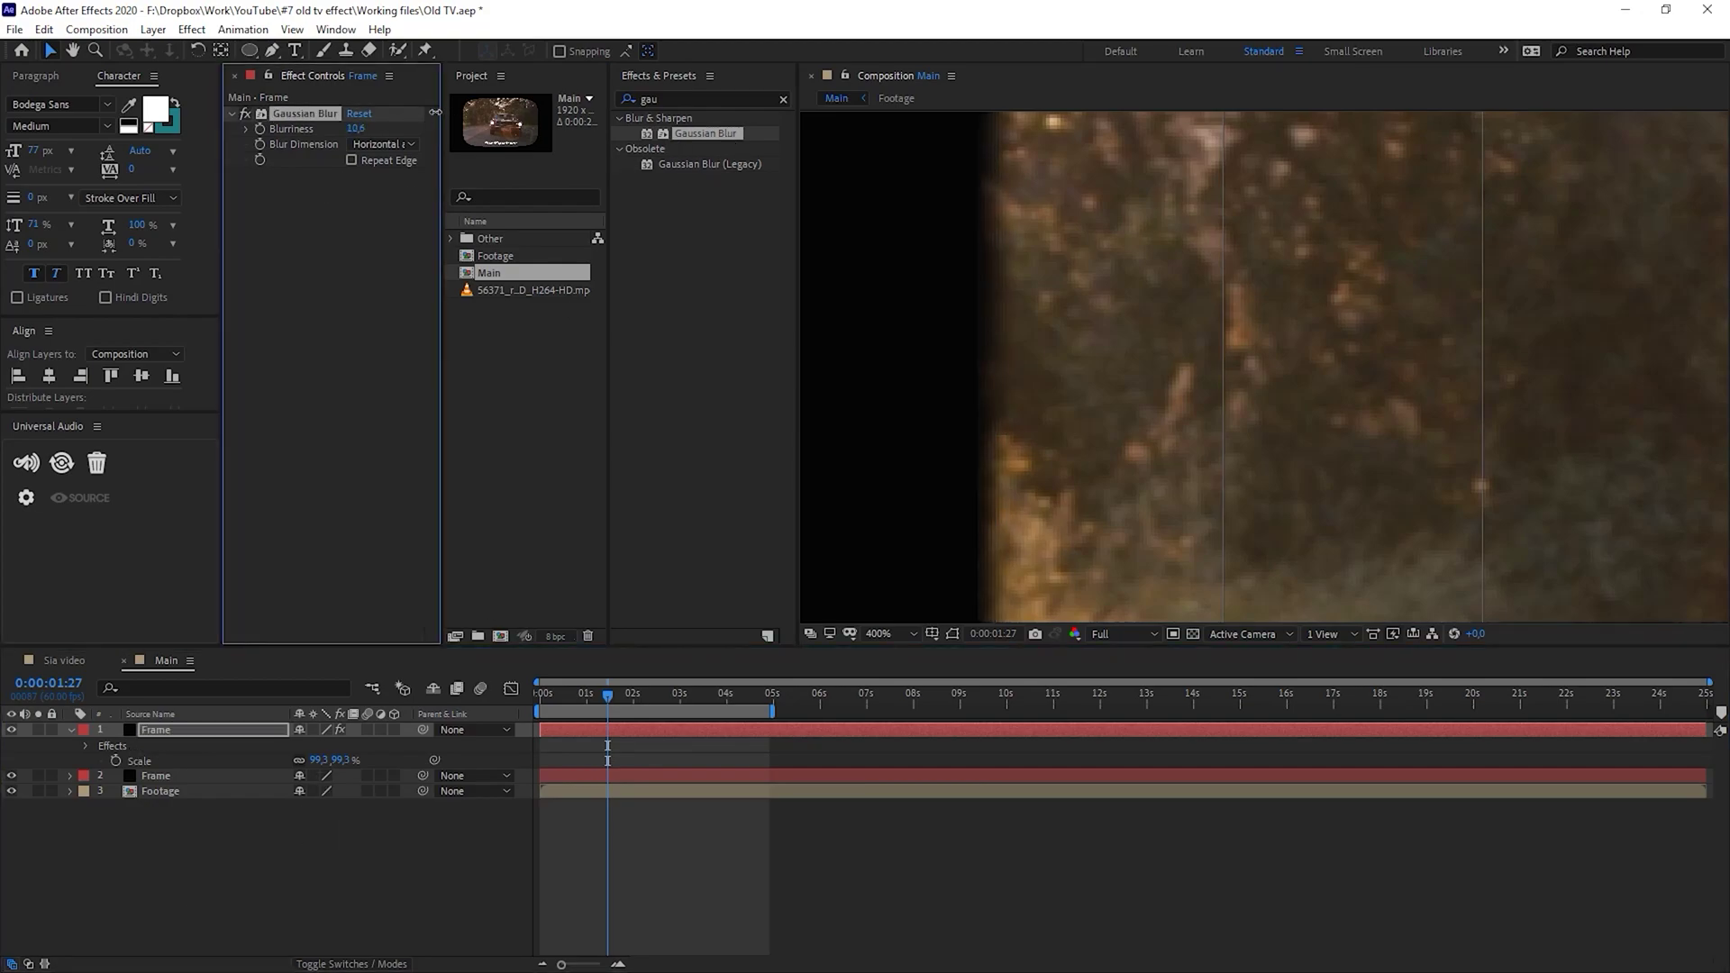
{"action": "scroll", "coordinate": [1081, 342], "scroll_direction": "down", "scroll_amount": 6}
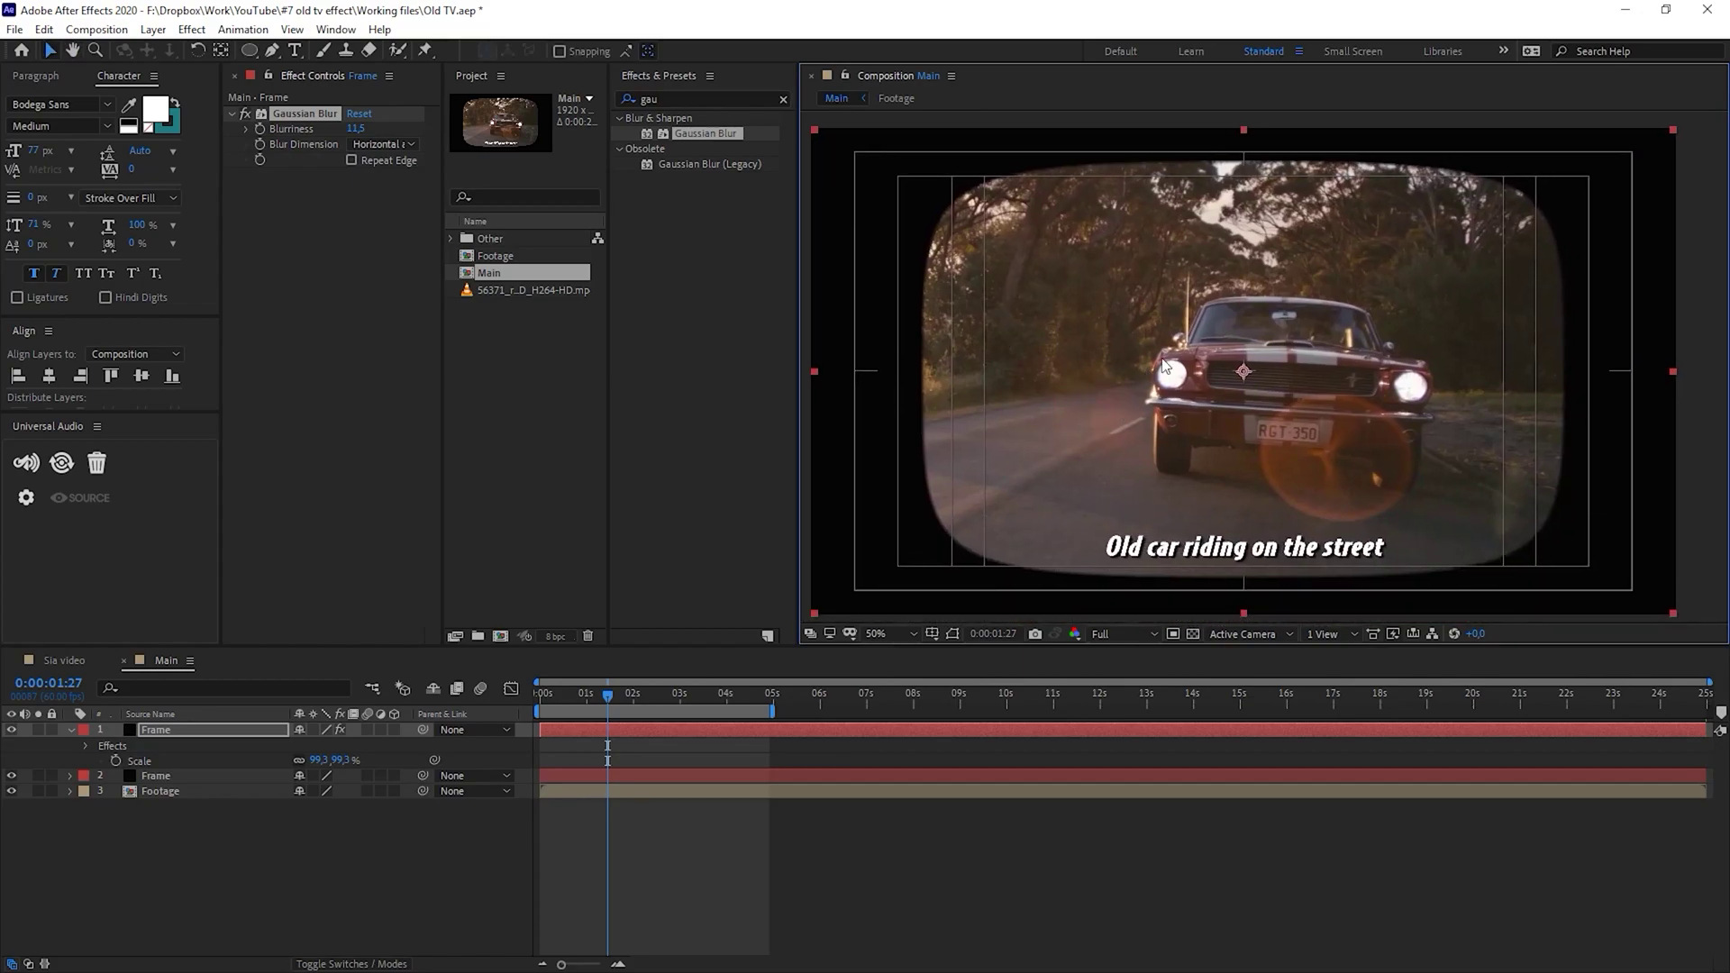
{"action": "left_click", "coordinate": [155, 761]}
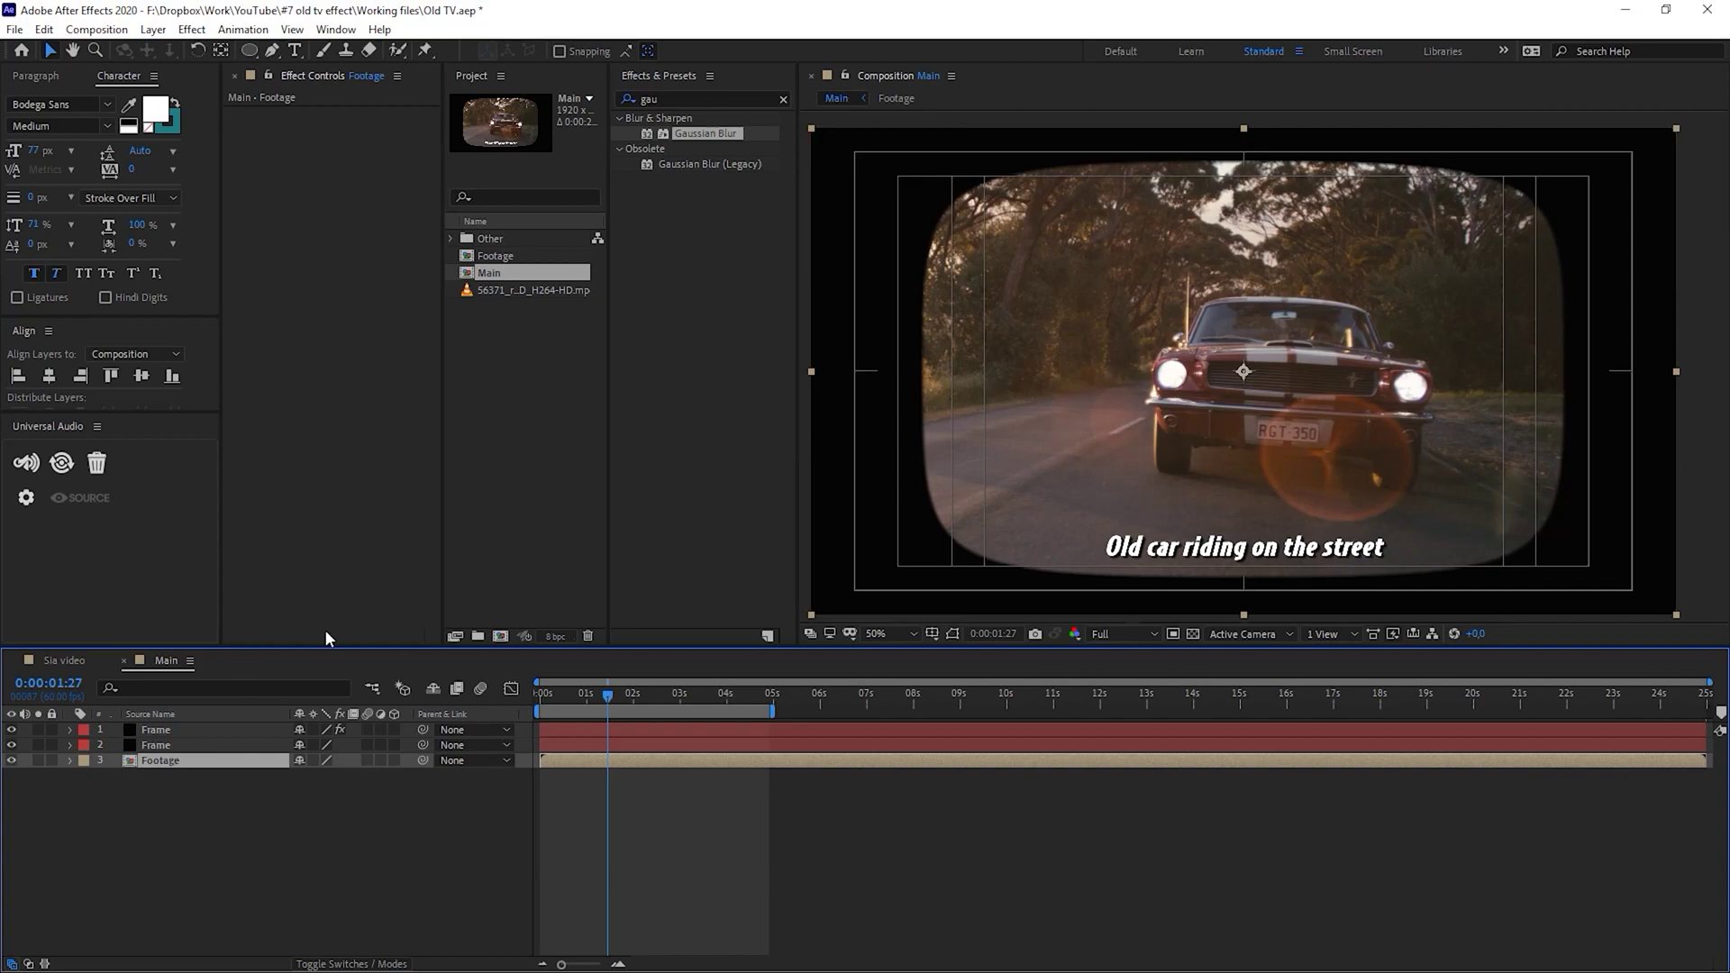
Apply the Black & White effect to the Footage pre-comp, making the car clip grayscale
{"action": "double_click", "coordinate": [665, 97]}
{"action": "type", "text": "bla"}
{"action": "left_click", "coordinate": [693, 272]}
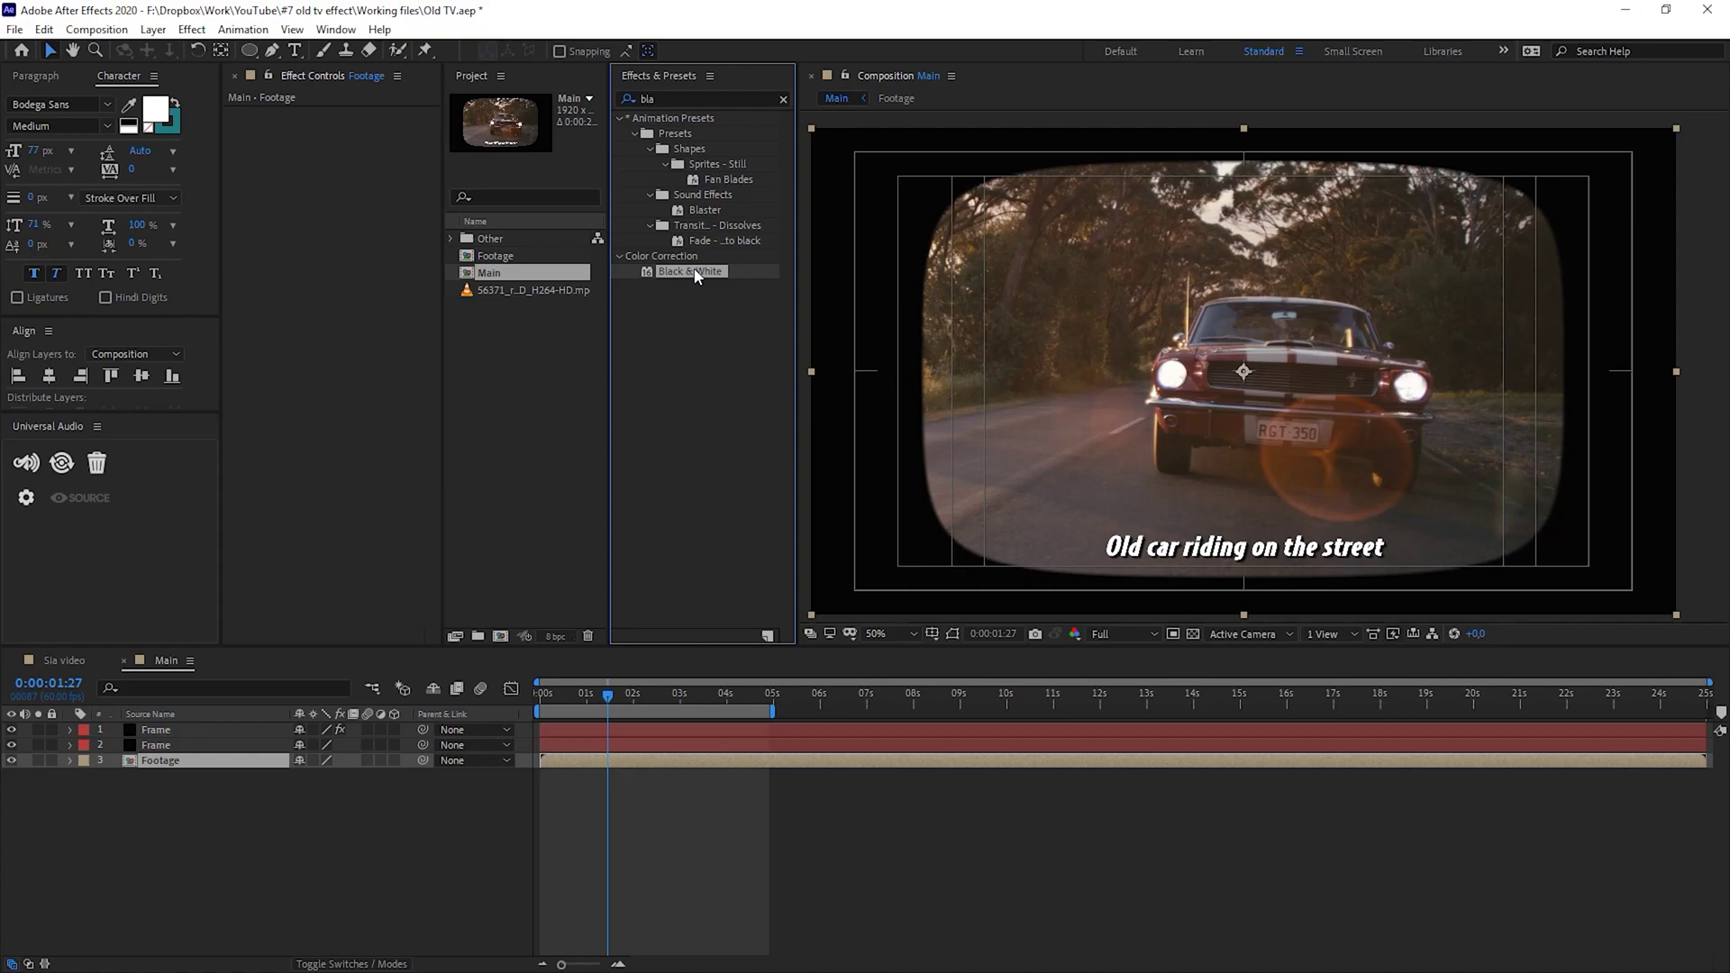
{"action": "left_click_drag", "start_coordinate": [694, 272], "coordinate": [162, 760]}
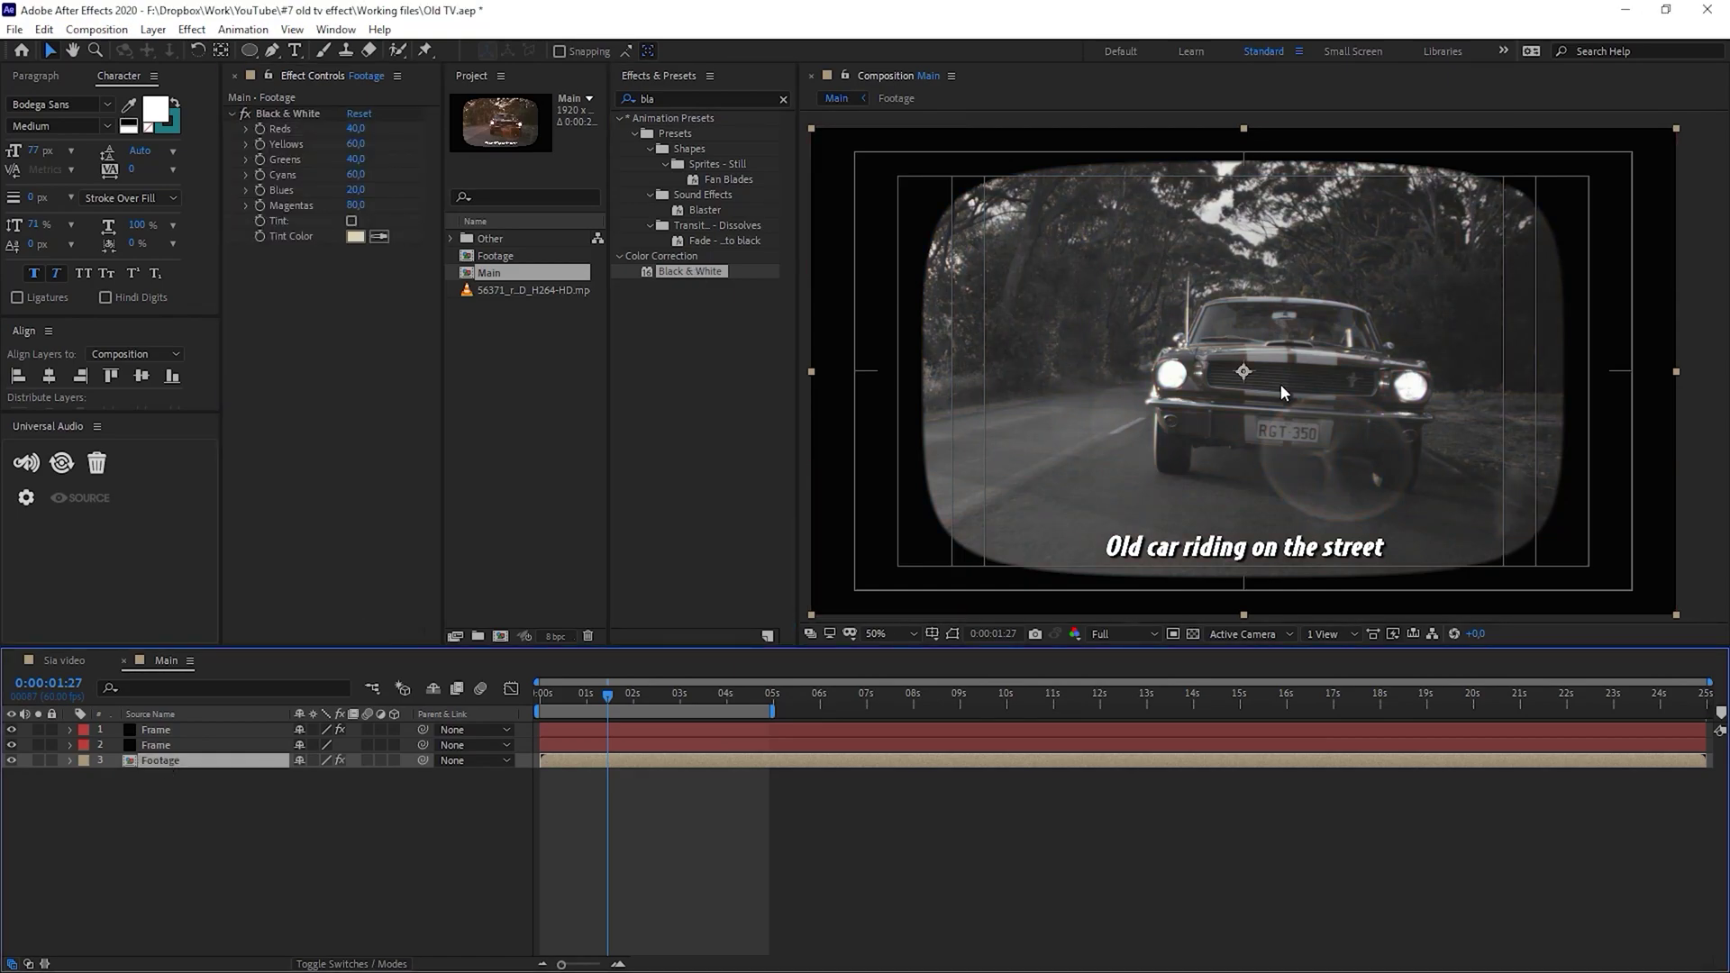
{"action": "scroll", "coordinate": [1268, 382], "scroll_direction": "up", "scroll_amount": 2}
{"action": "key", "text": "h"}
{"action": "left_click_drag", "start_coordinate": [973, 382], "coordinate": [1175, 500]}
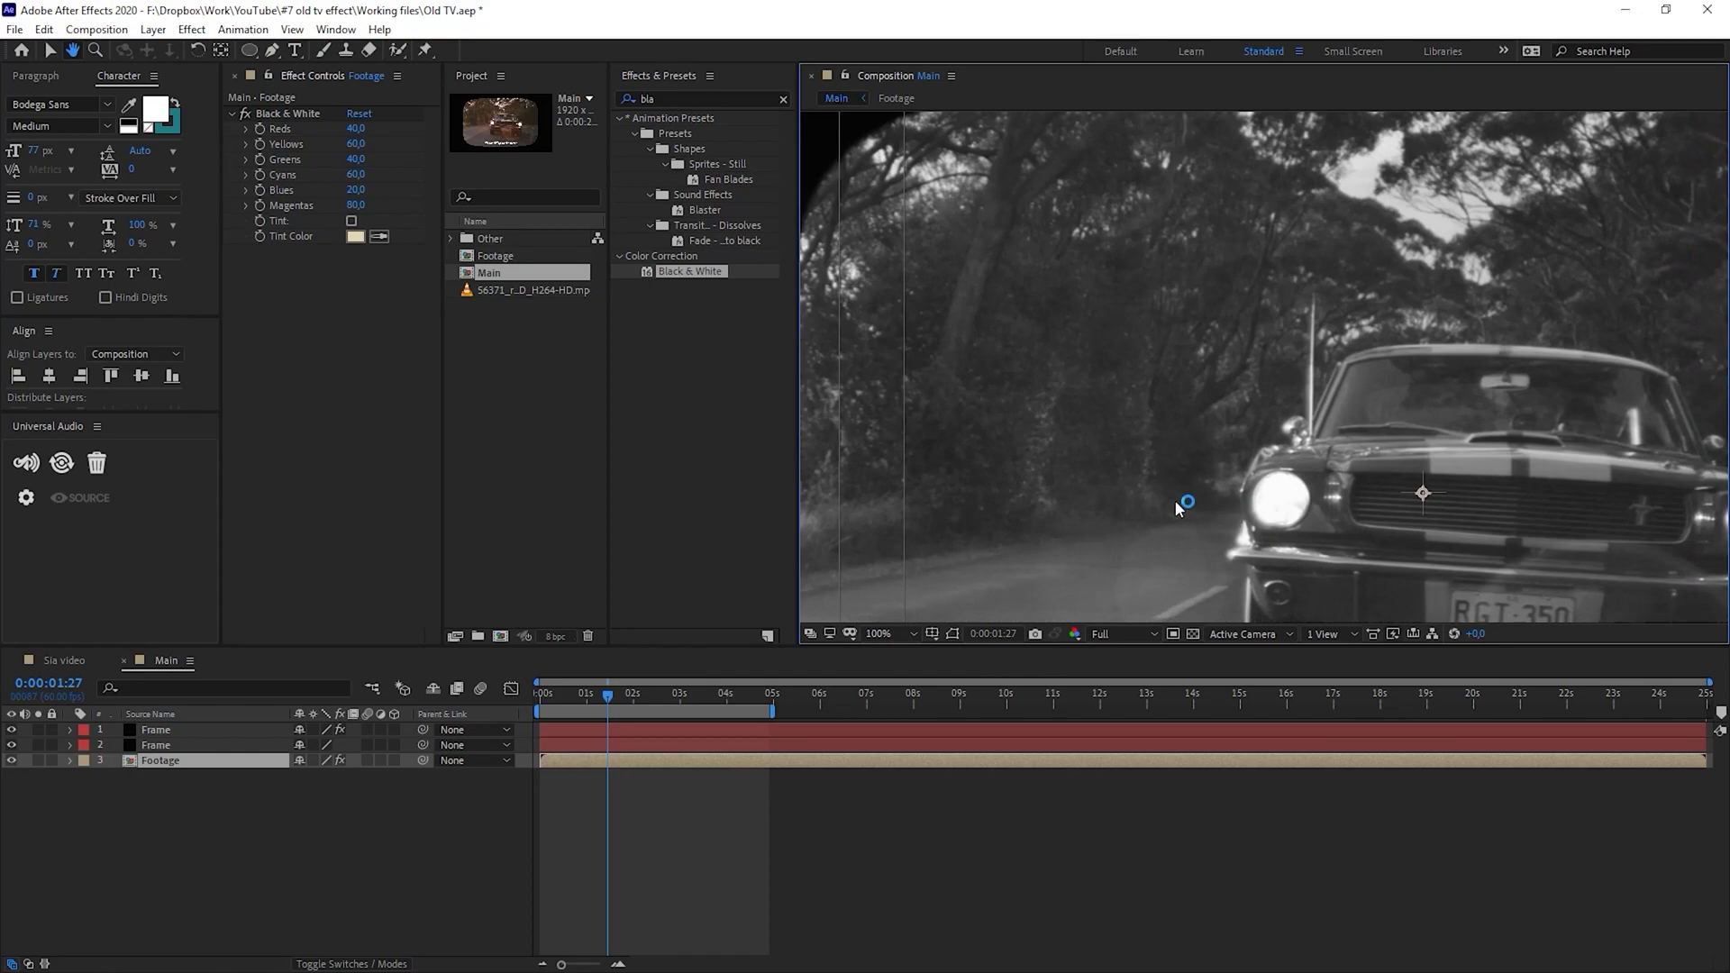
{"action": "key", "text": "v"}
{"action": "scroll", "coordinate": [1177, 499], "scroll_direction": "down", "scroll_amount": 3}
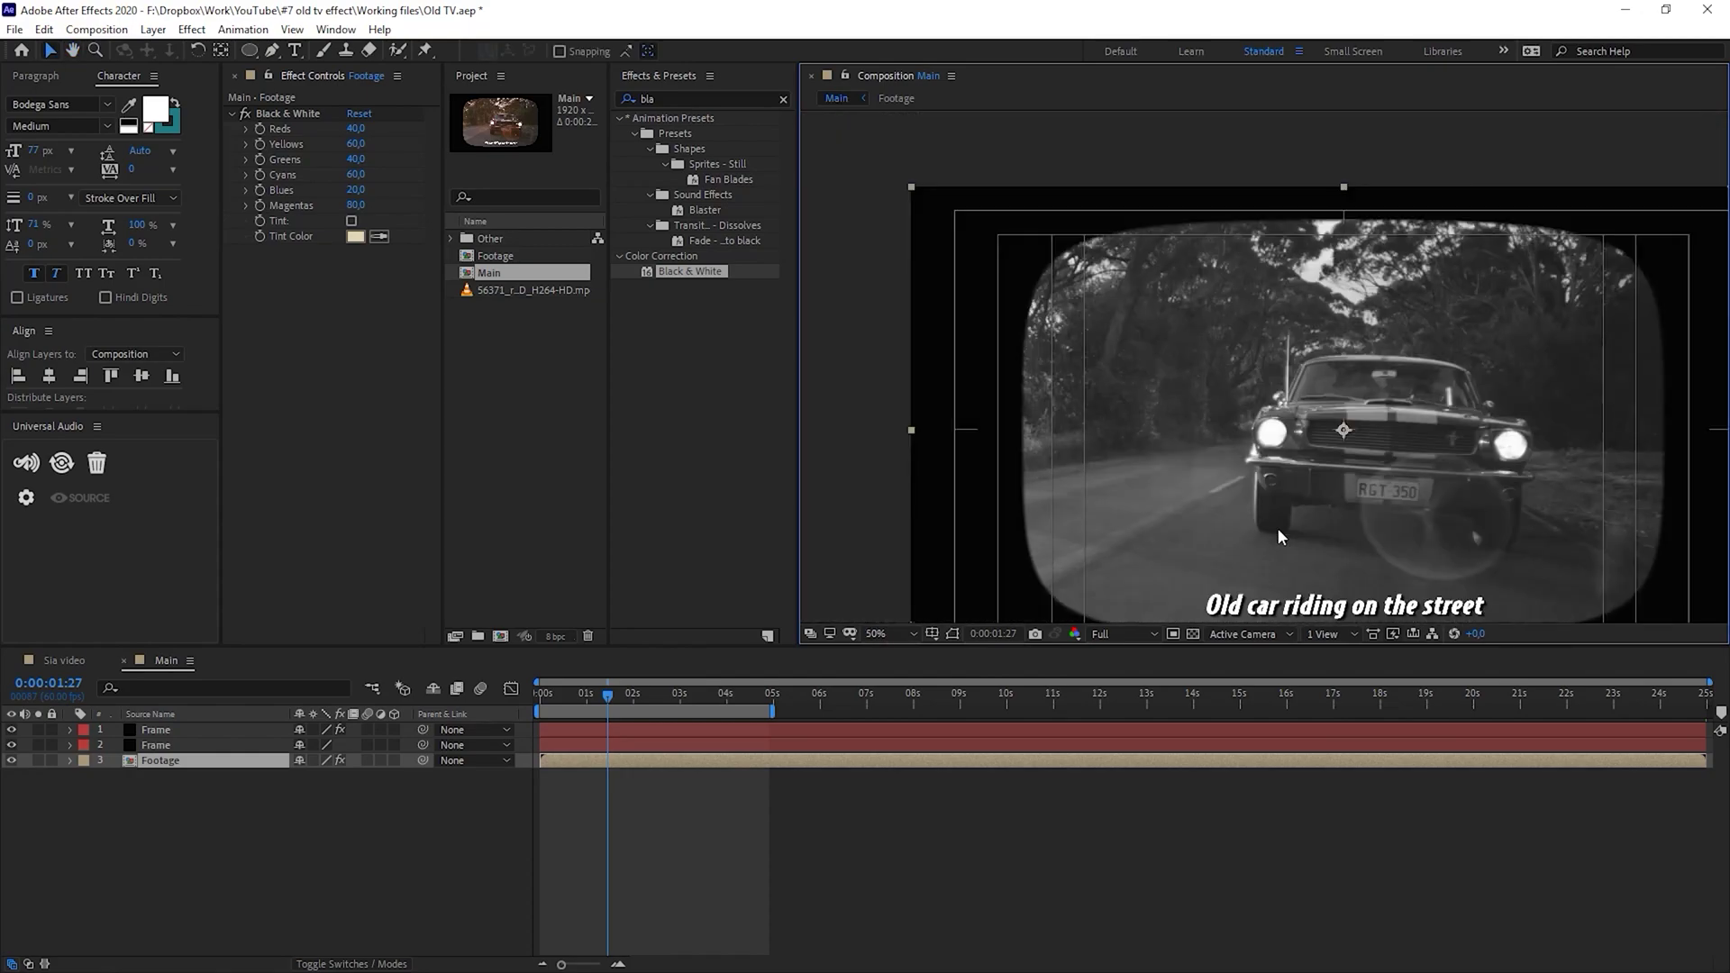
{"action": "left_click_drag", "start_coordinate": [1277, 527], "coordinate": [1240, 489]}
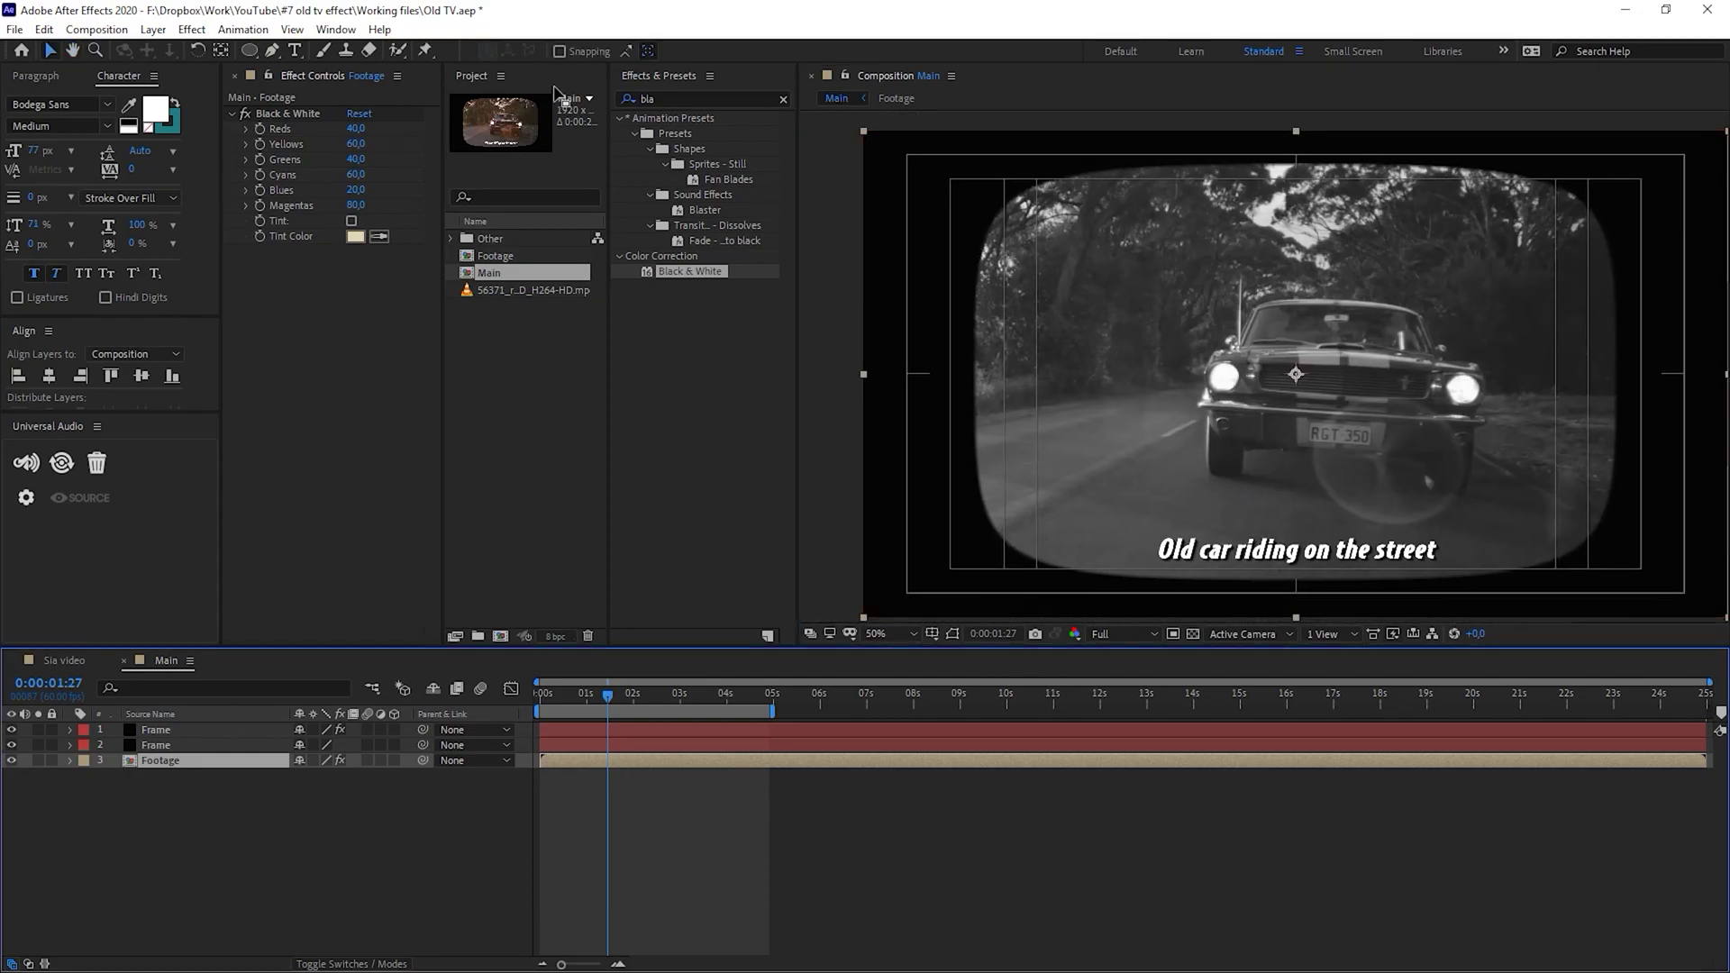
{"action": "key", "text": "ctrl+5"}
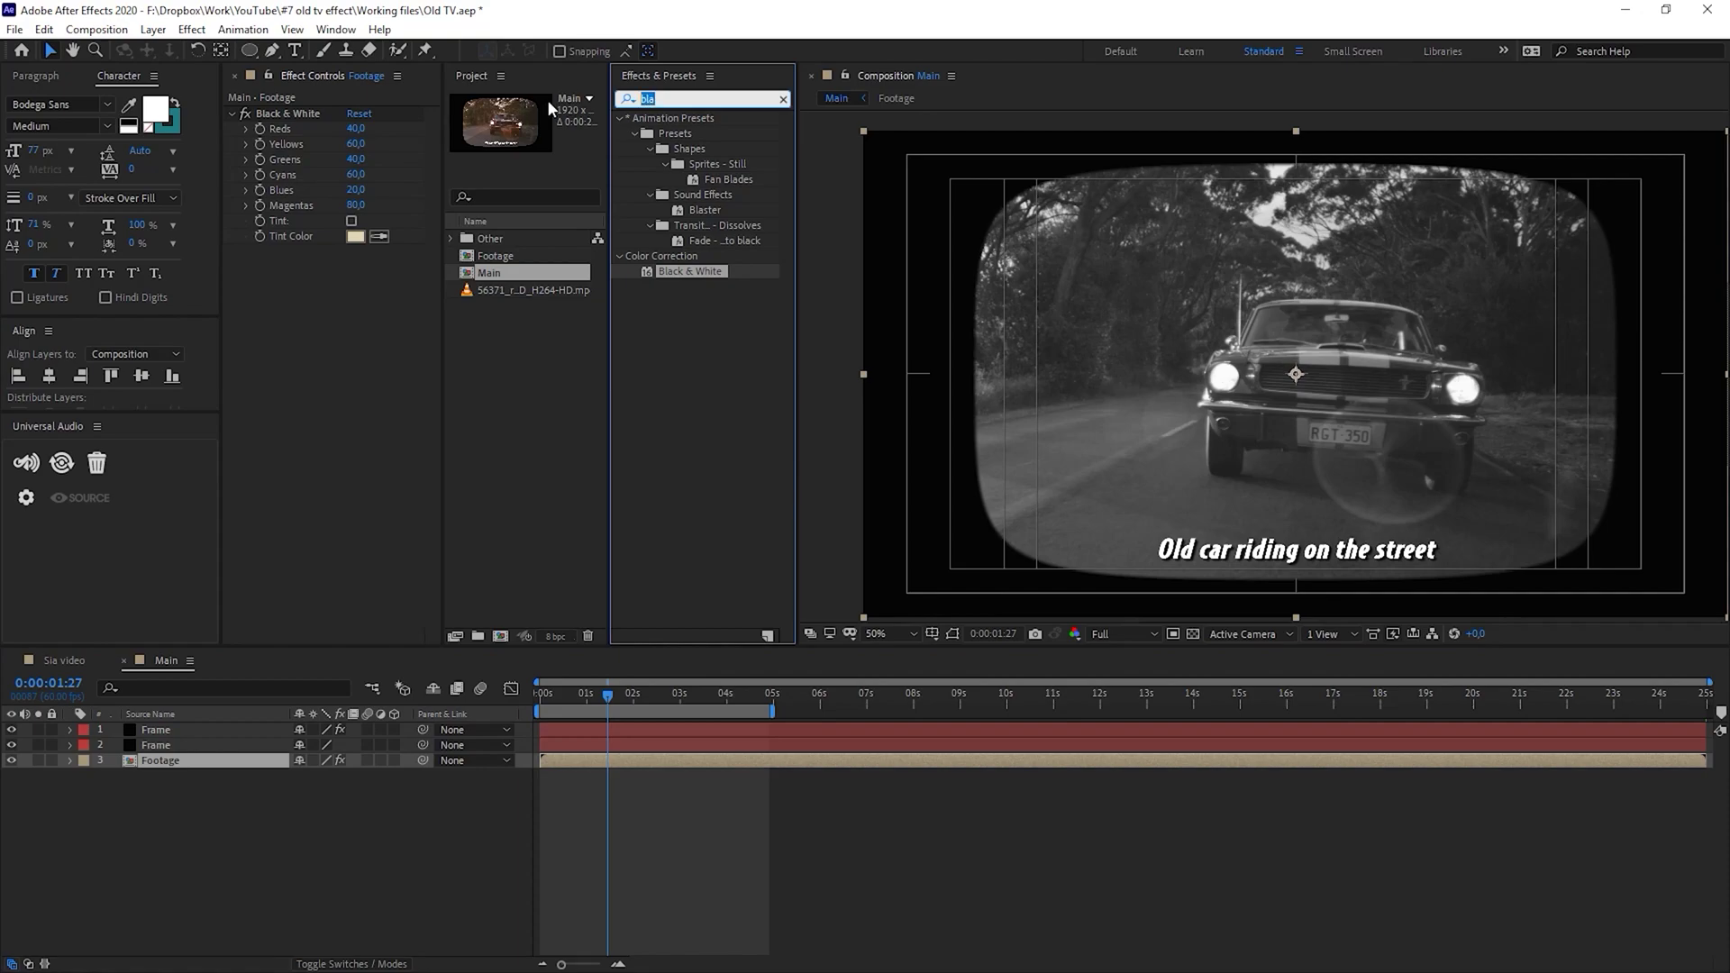
Apply Add Grain to the Footage layer, initially at intensity 4.3
{"action": "type", "text": "grai"}
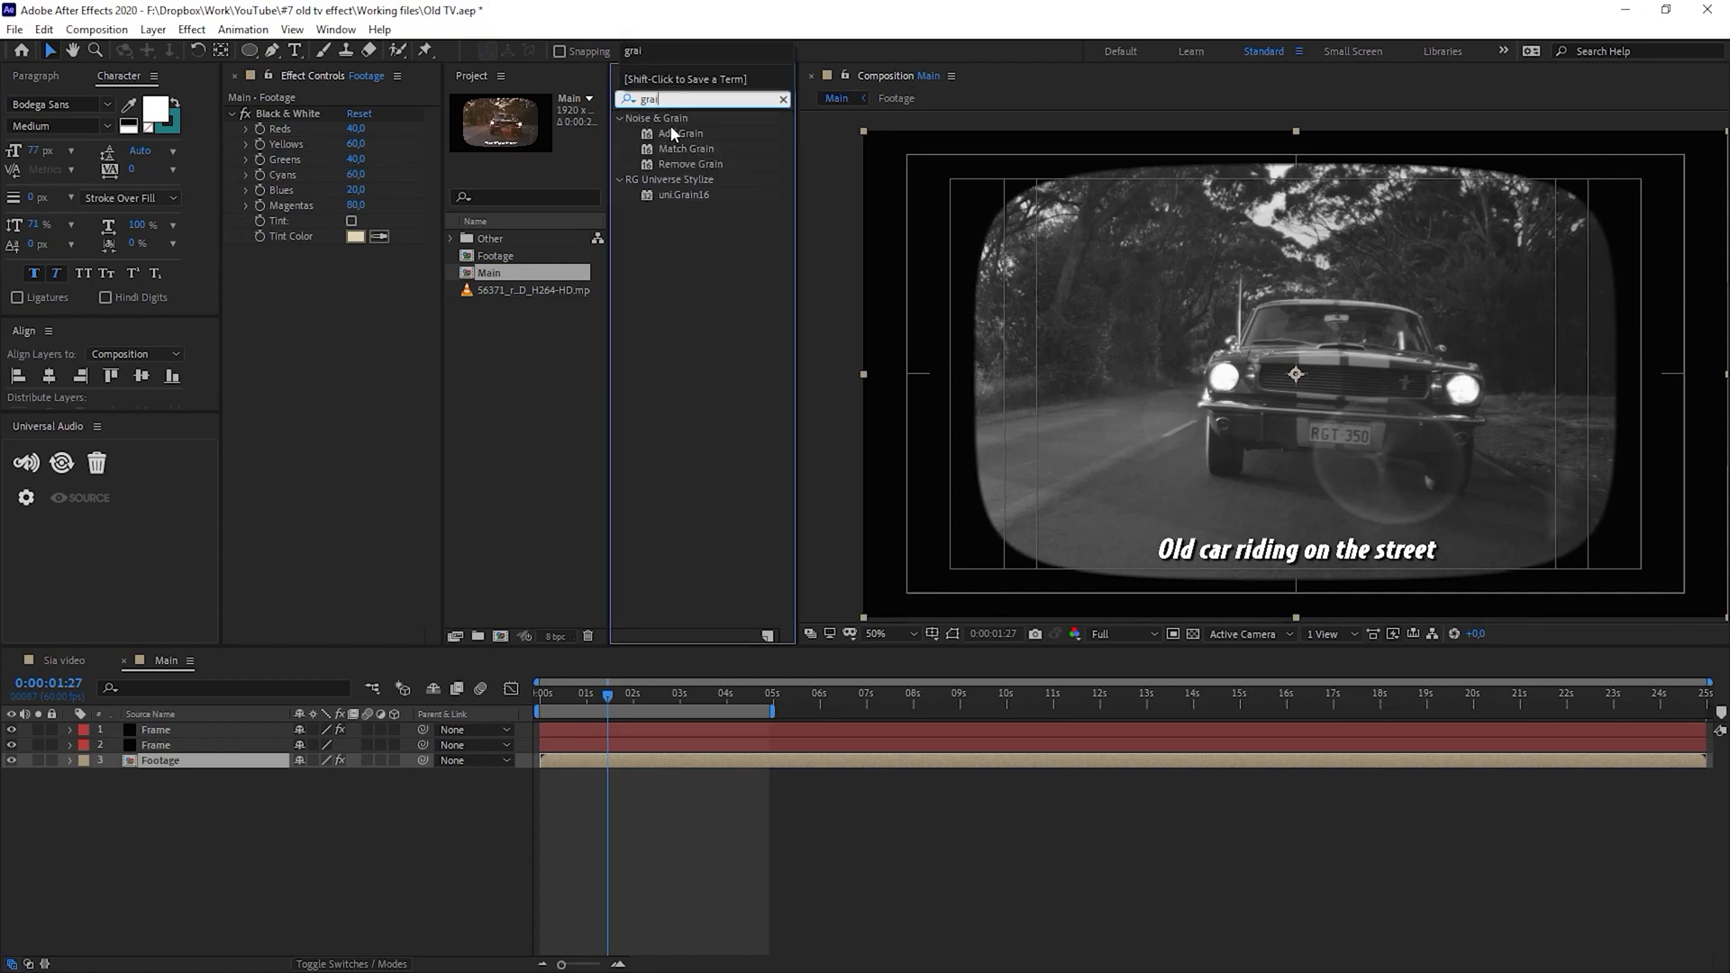
{"action": "double_click", "coordinate": [676, 132]}
{"action": "scroll", "coordinate": [1240, 390], "scroll_direction": "up", "scroll_amount": 4}
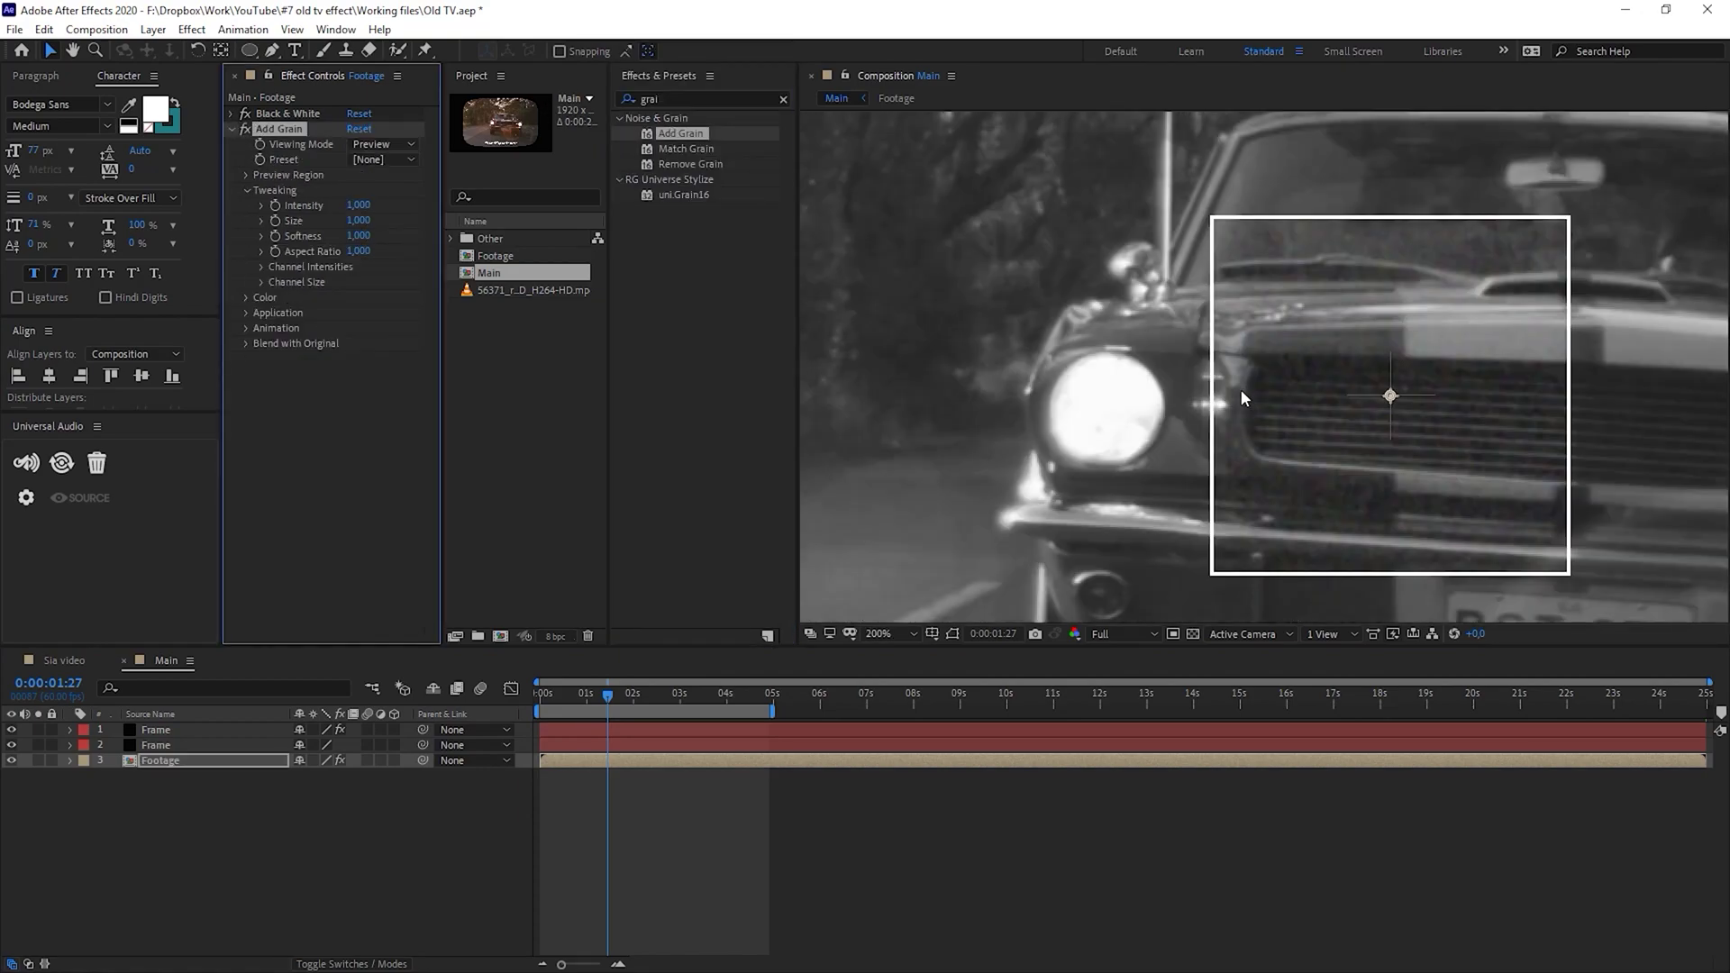
{"action": "scroll", "coordinate": [1240, 390], "scroll_direction": "down", "scroll_amount": 2}
{"action": "left_click_drag", "start_coordinate": [359, 206], "coordinate": [373, 220]}
{"action": "key", "text": "comma"}
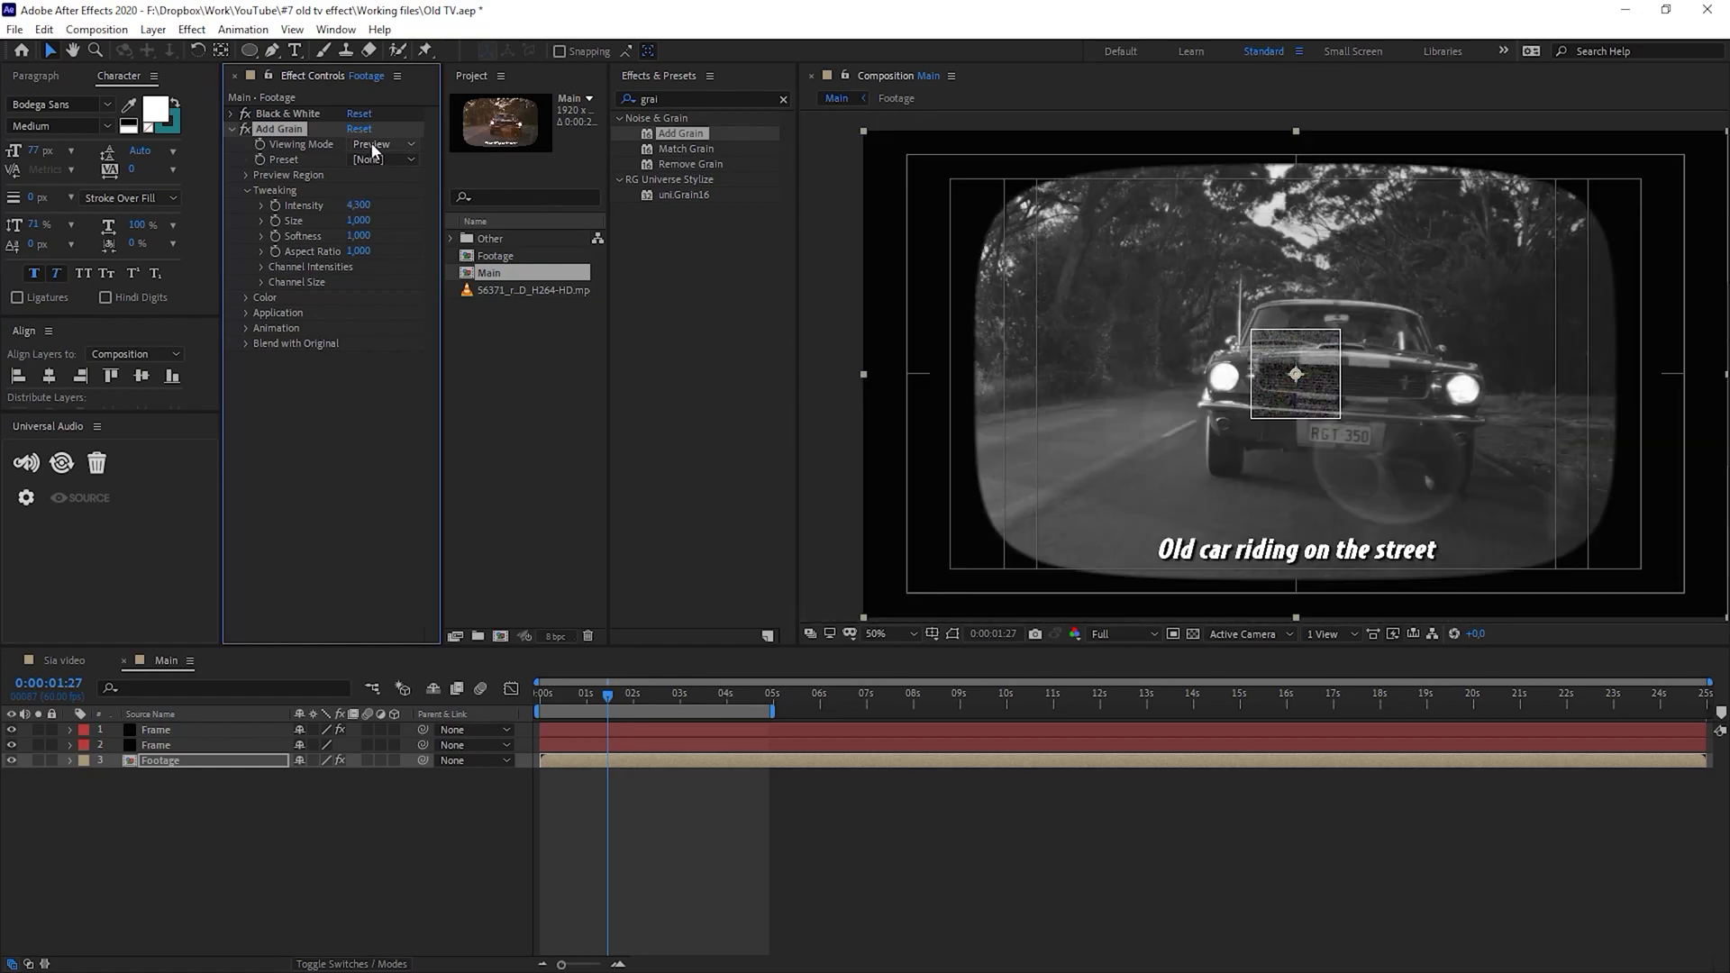
Set Add Grain to Final Output over the whole image at intensity 1, ordered before Black & White
{"action": "left_click", "coordinate": [373, 149]}
{"action": "left_click", "coordinate": [397, 204]}
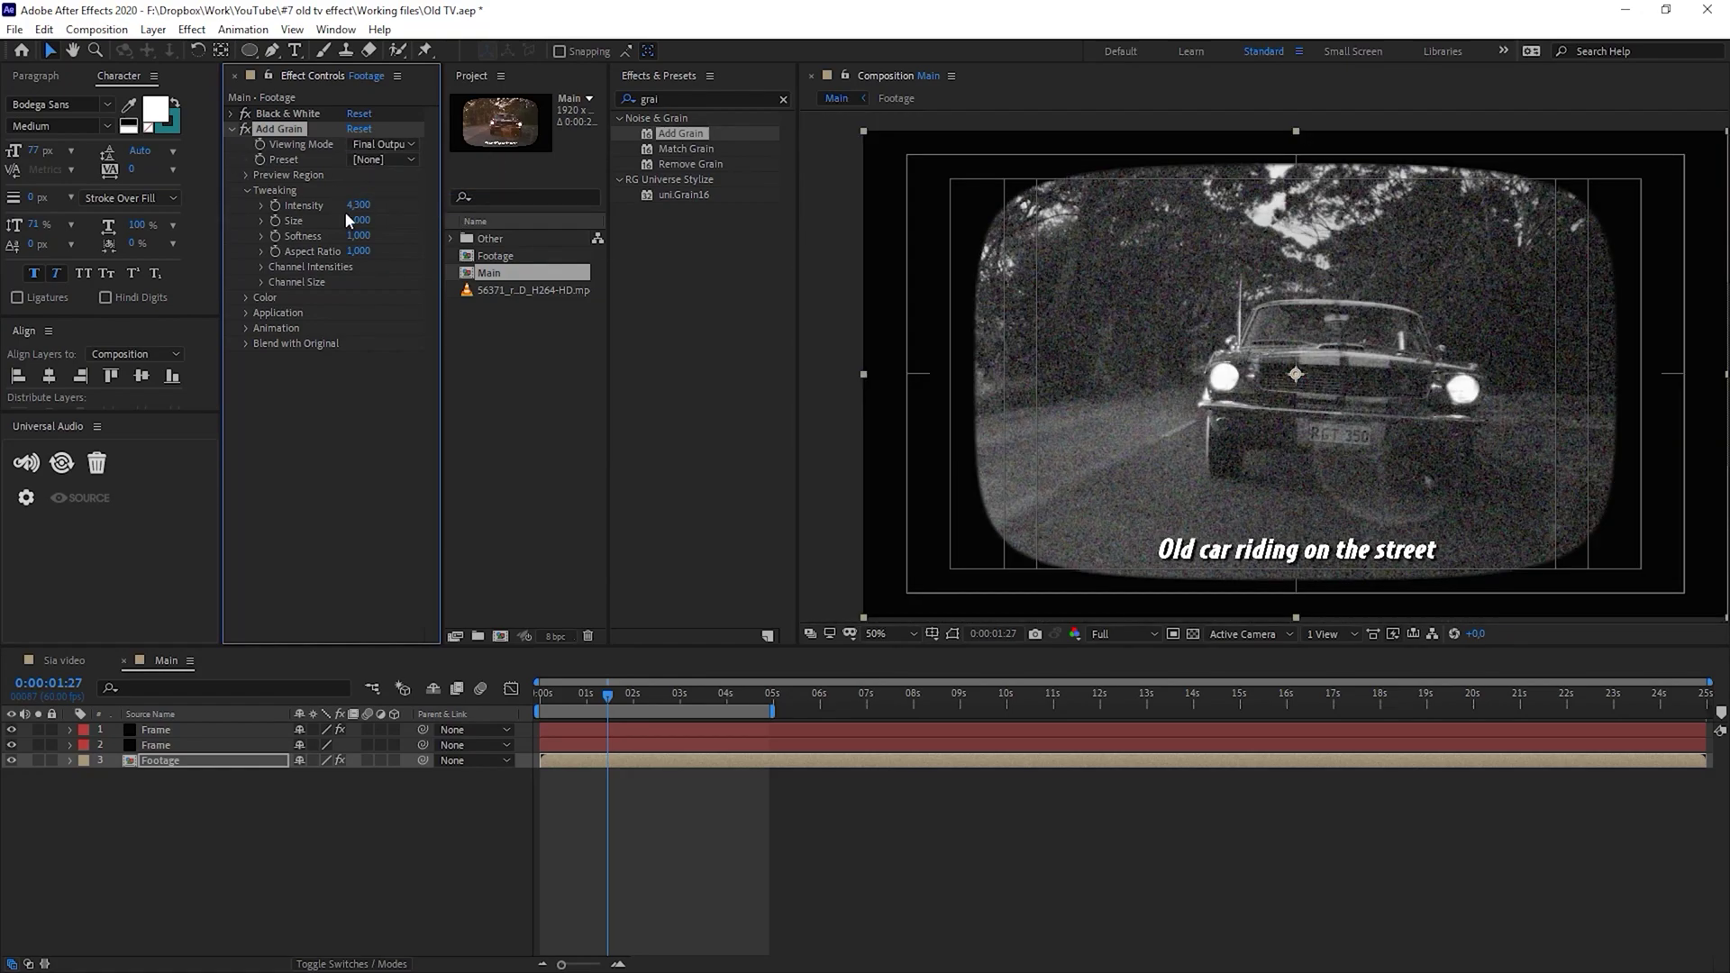
{"action": "left_click", "coordinate": [357, 205]}
{"action": "type", "text": "1"}
{"action": "key", "text": "Return"}
{"action": "left_click", "coordinate": [232, 129]}
{"action": "left_click_drag", "start_coordinate": [285, 133], "coordinate": [279, 111]}
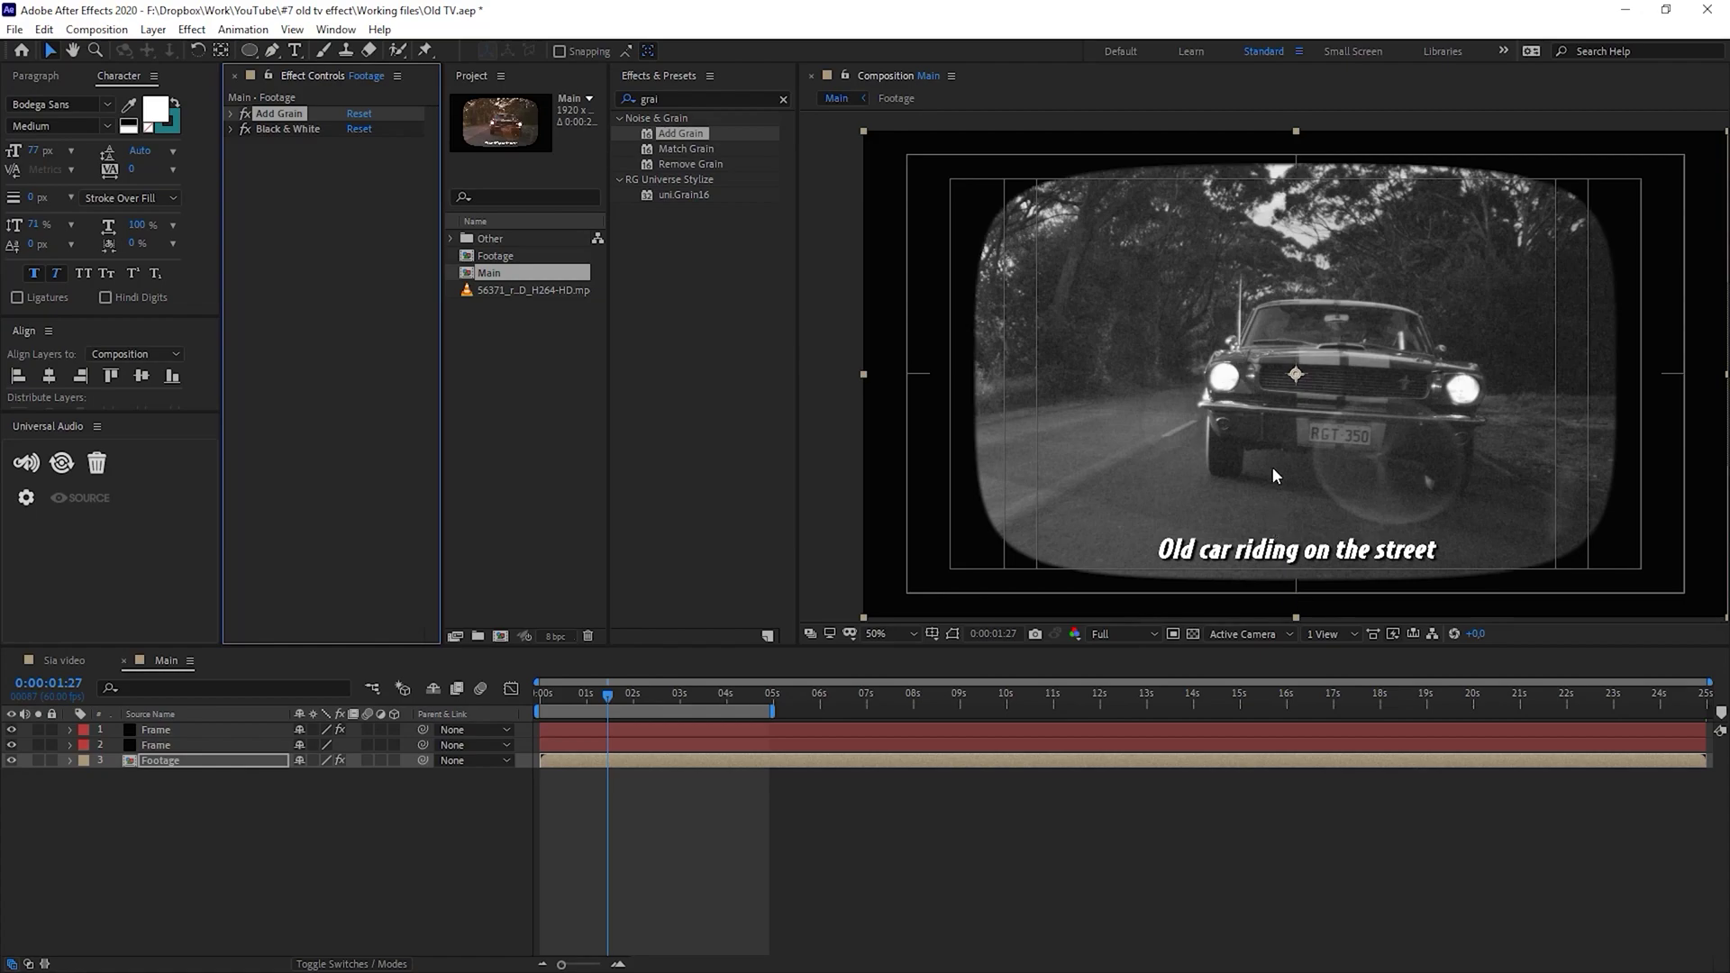
Apply Optics Compensation to the Footage layer and set Field Of View to 80
{"action": "key", "text": "ctrl+5"}
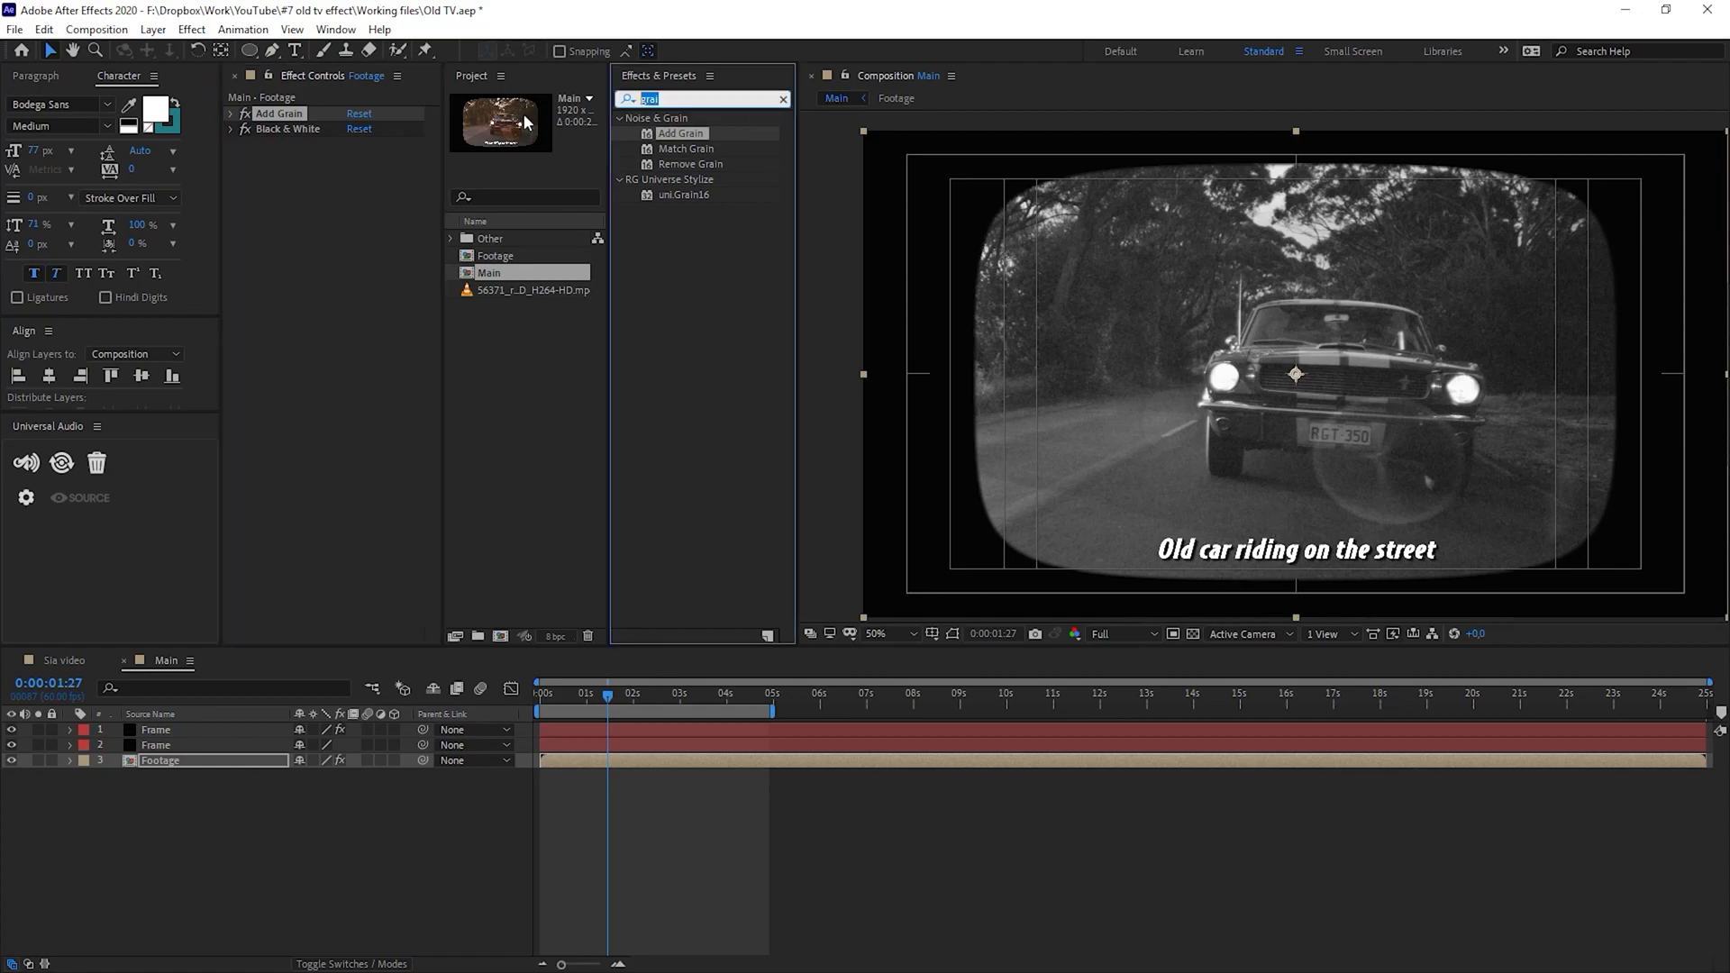
{"action": "type", "text": "opti"}
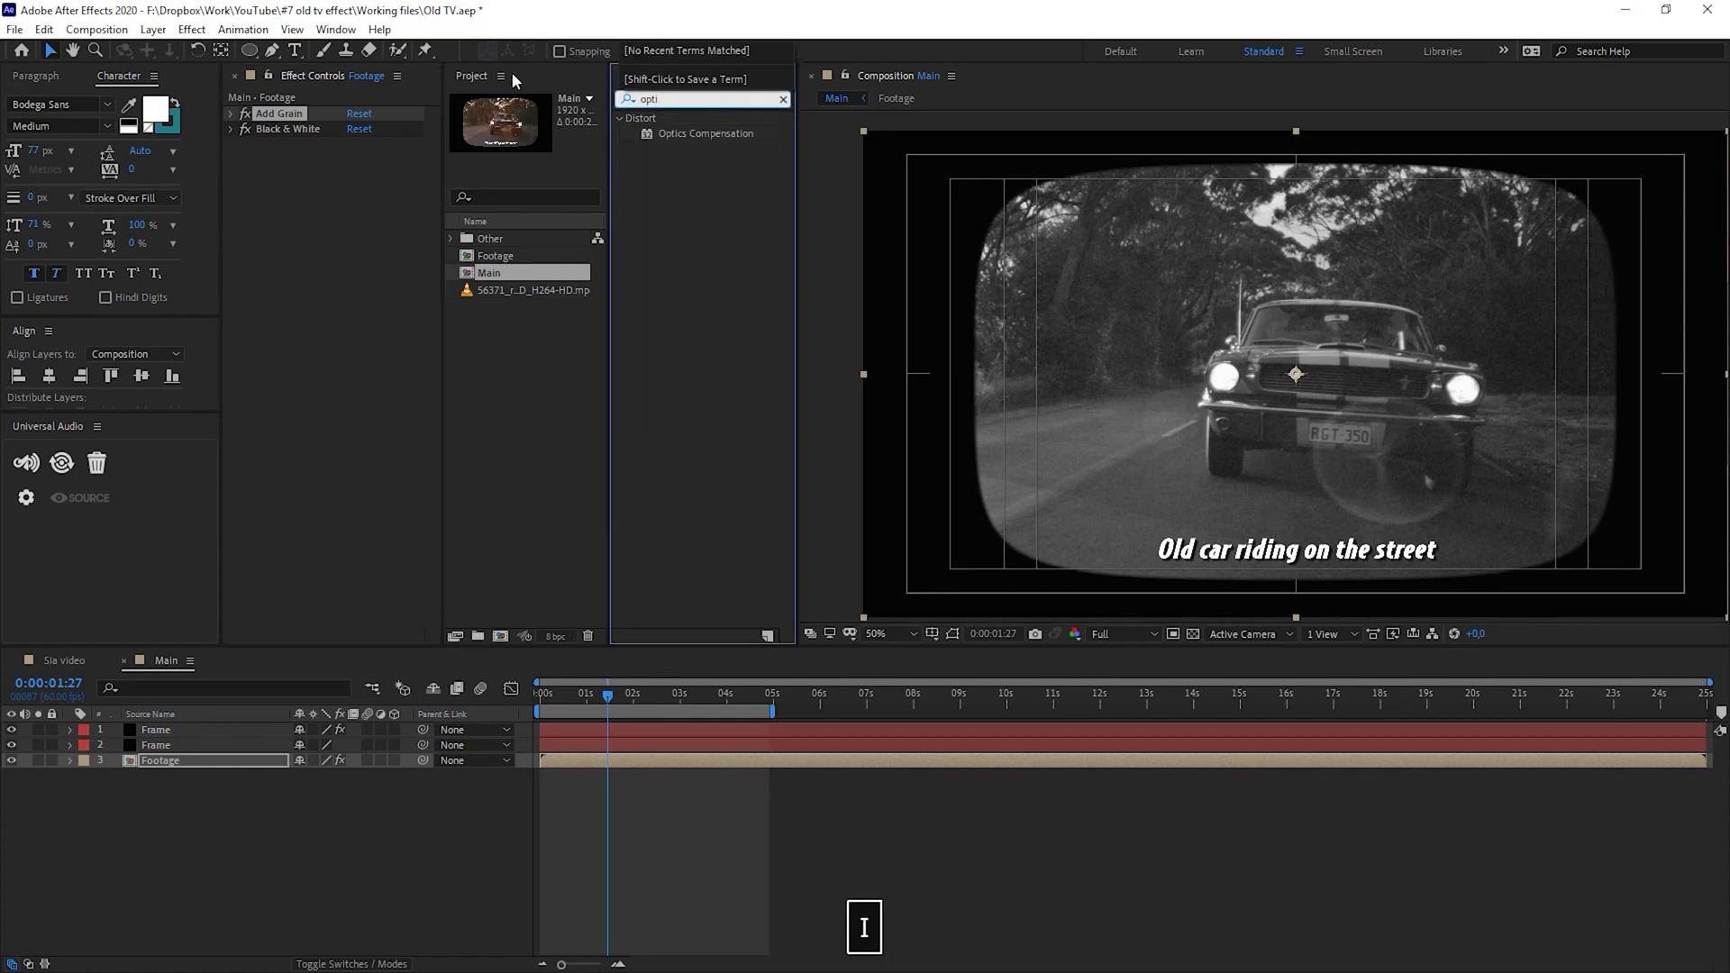
{"action": "left_click_drag", "start_coordinate": [703, 134], "coordinate": [268, 146]}
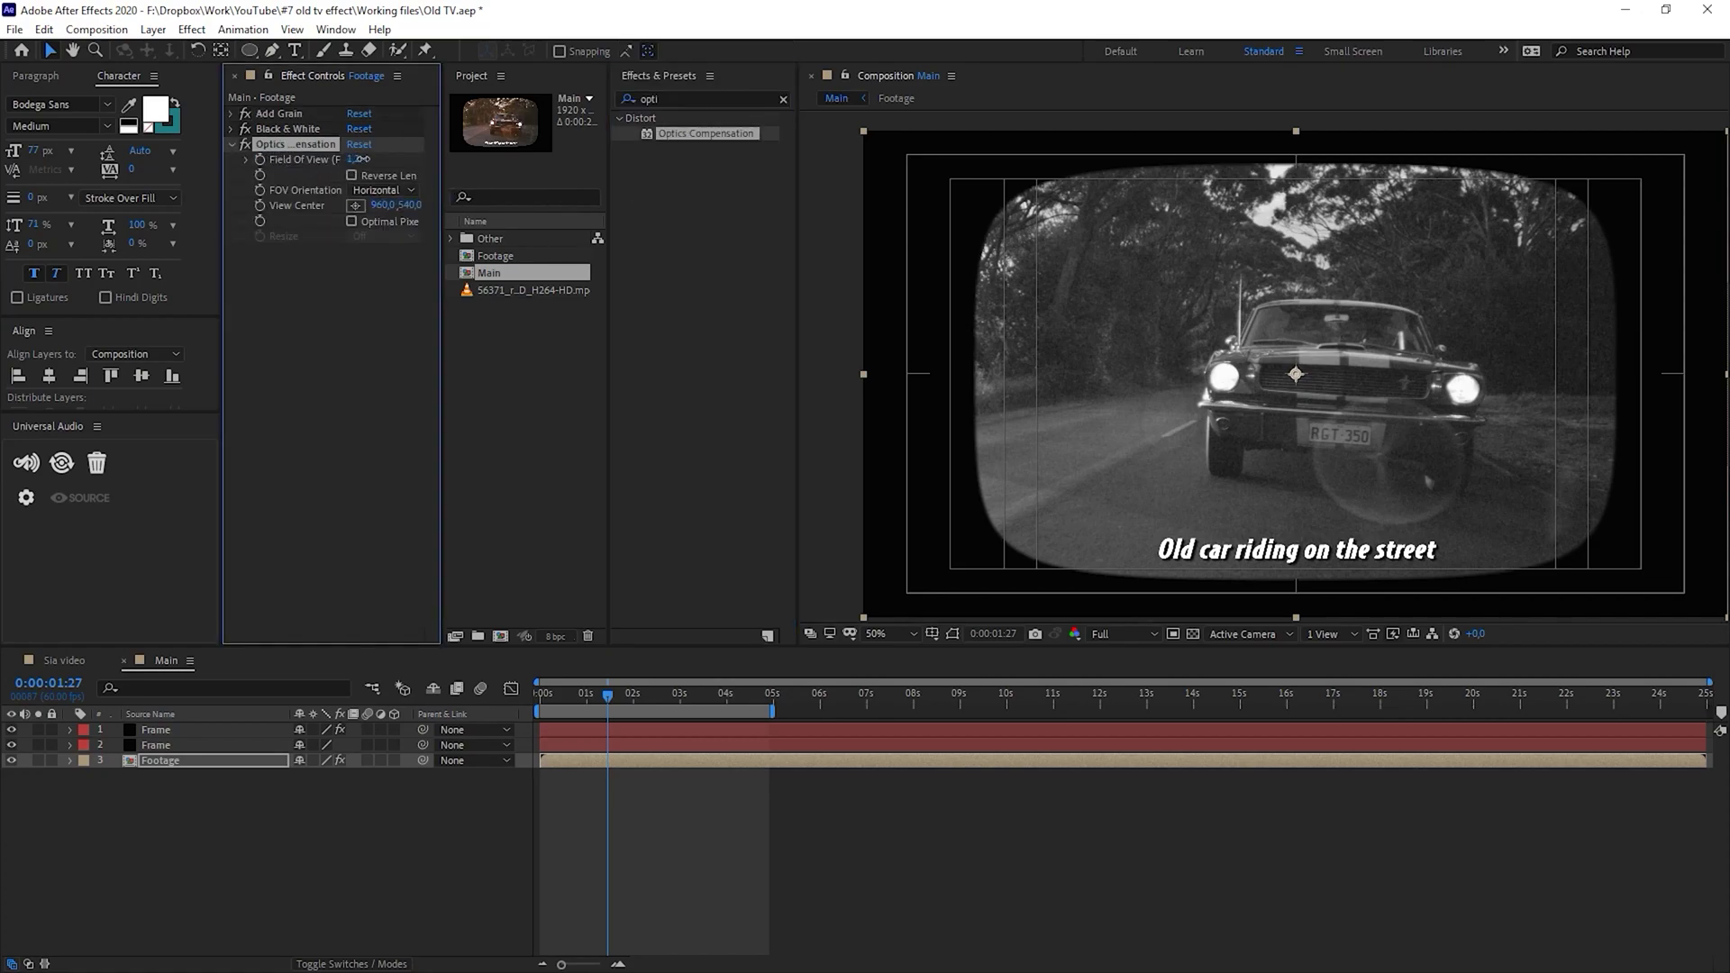
{"action": "left_click_drag", "start_coordinate": [353, 158], "coordinate": [1030, 223]}
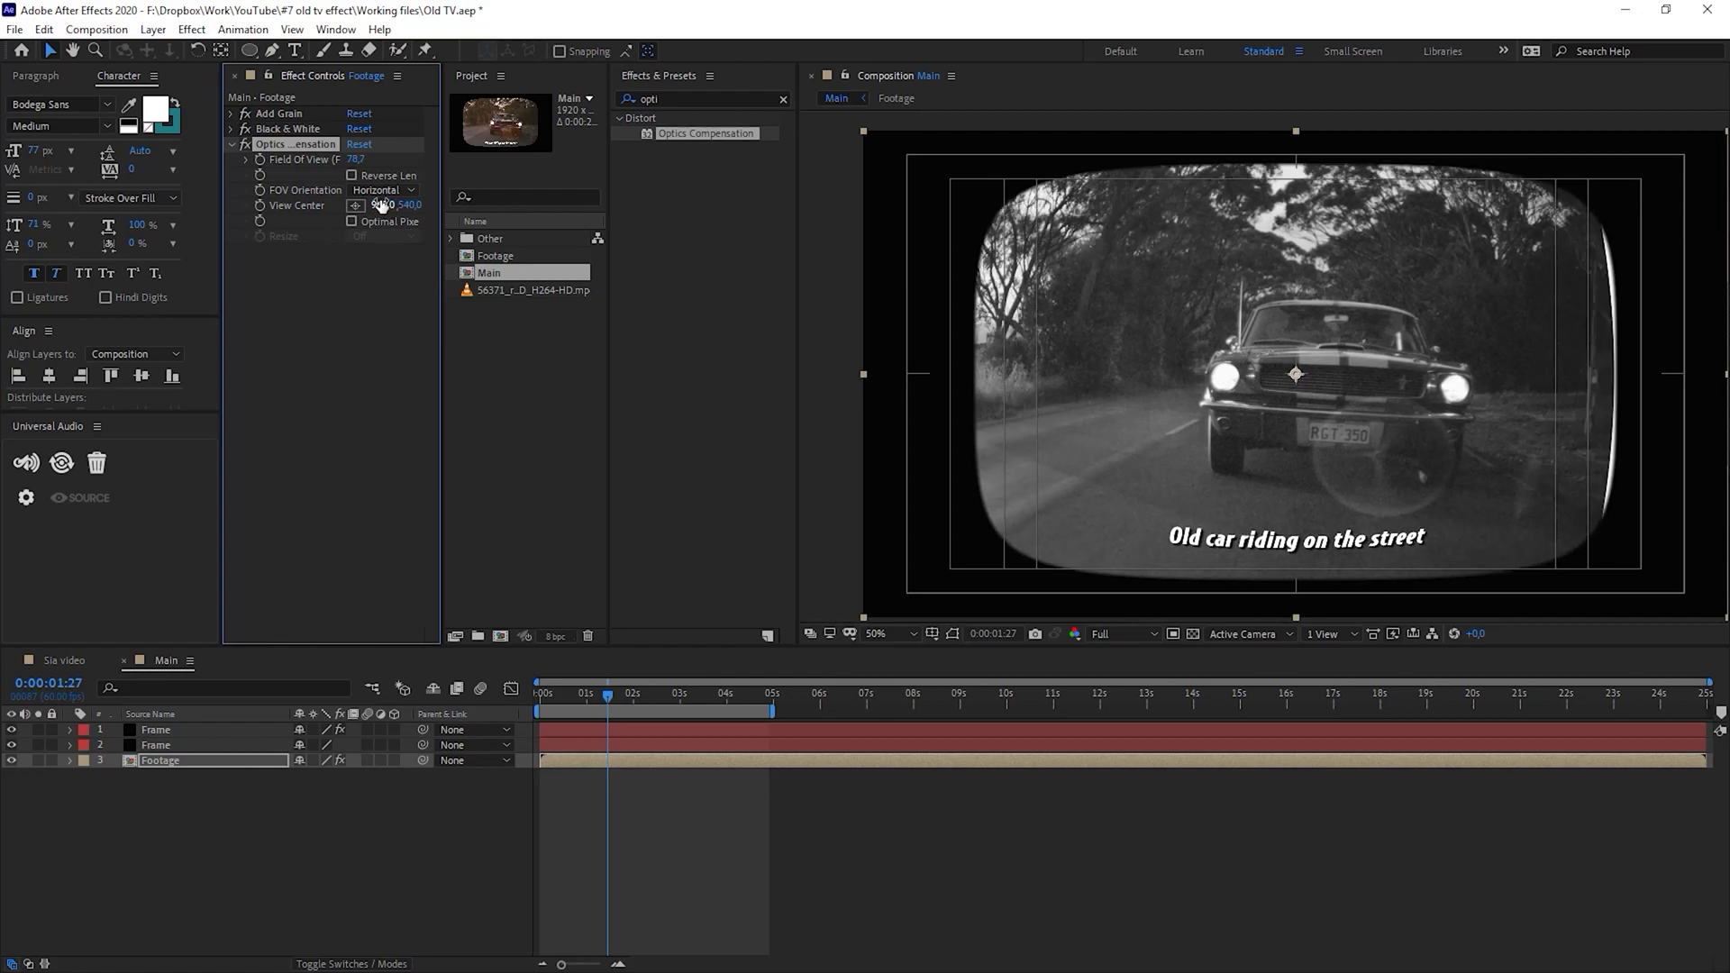
{"action": "left_click", "coordinate": [357, 159]}
{"action": "type", "text": "80"}
{"action": "key", "text": "Return"}
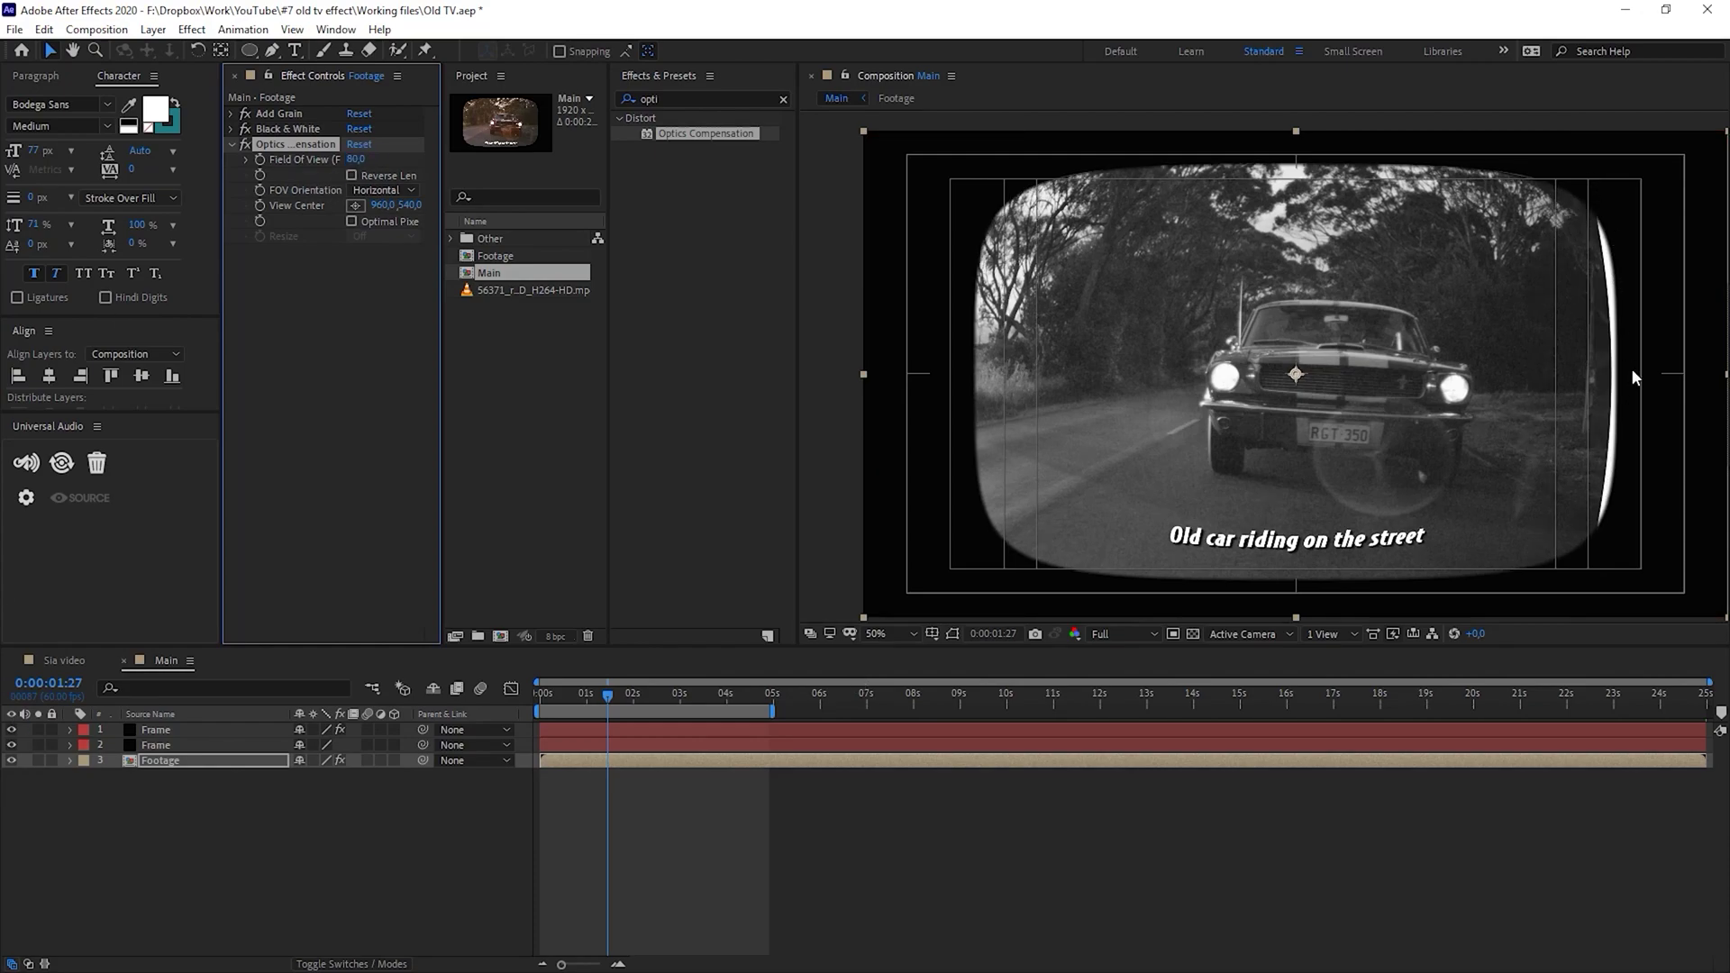
Scale the Footage layer in the Main composition to 109%
{"action": "double_click", "coordinate": [157, 760]}
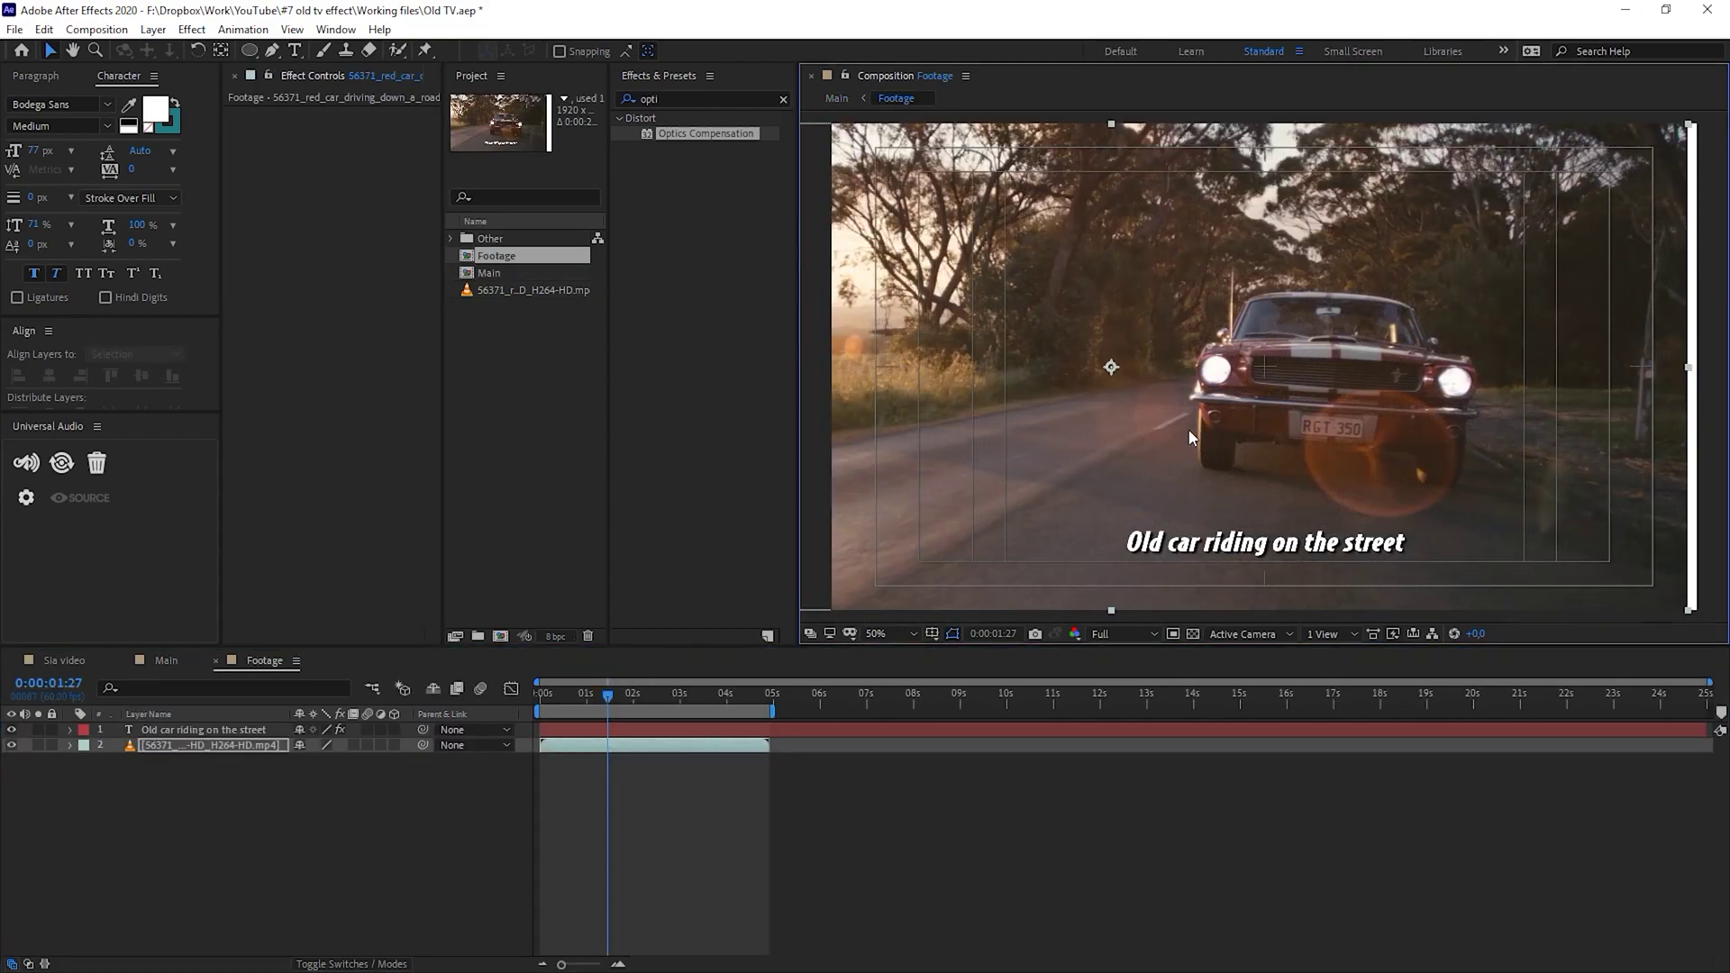
{"action": "left_click", "coordinate": [157, 660]}
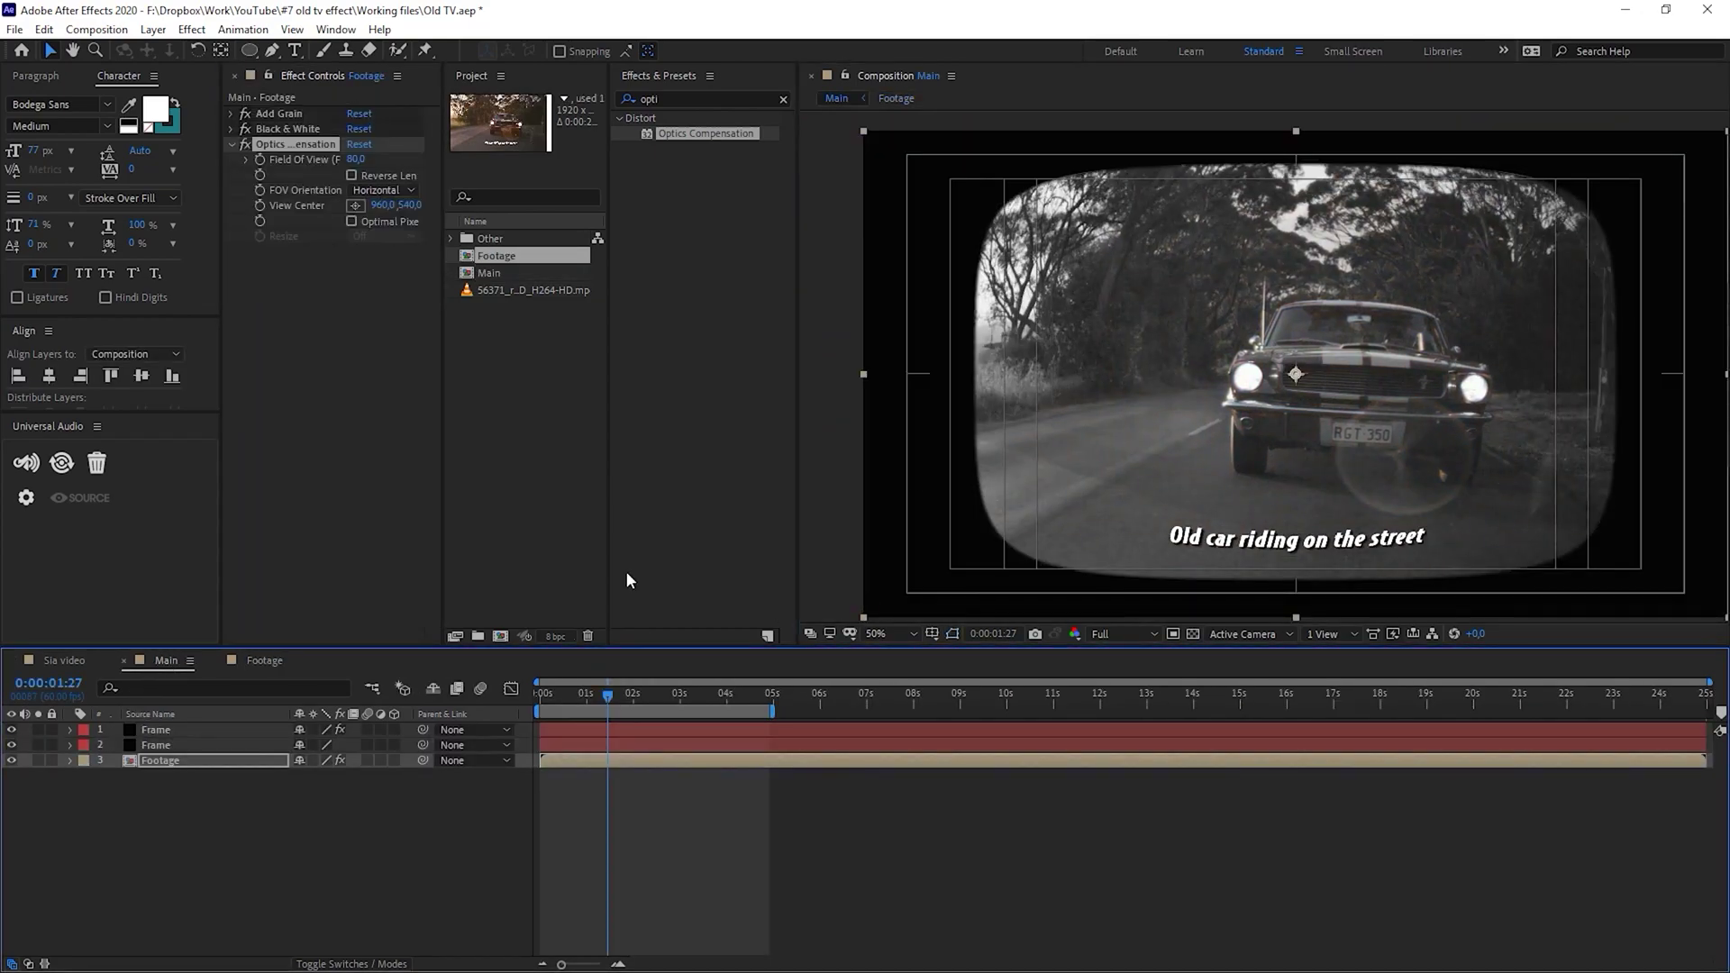
{"action": "key", "text": "s"}
{"action": "left_click_drag", "start_coordinate": [320, 780], "coordinate": [335, 780]}
Show the Optics Compensation View Center guides and scrub to a later frame
{"action": "left_click", "coordinate": [294, 145]}
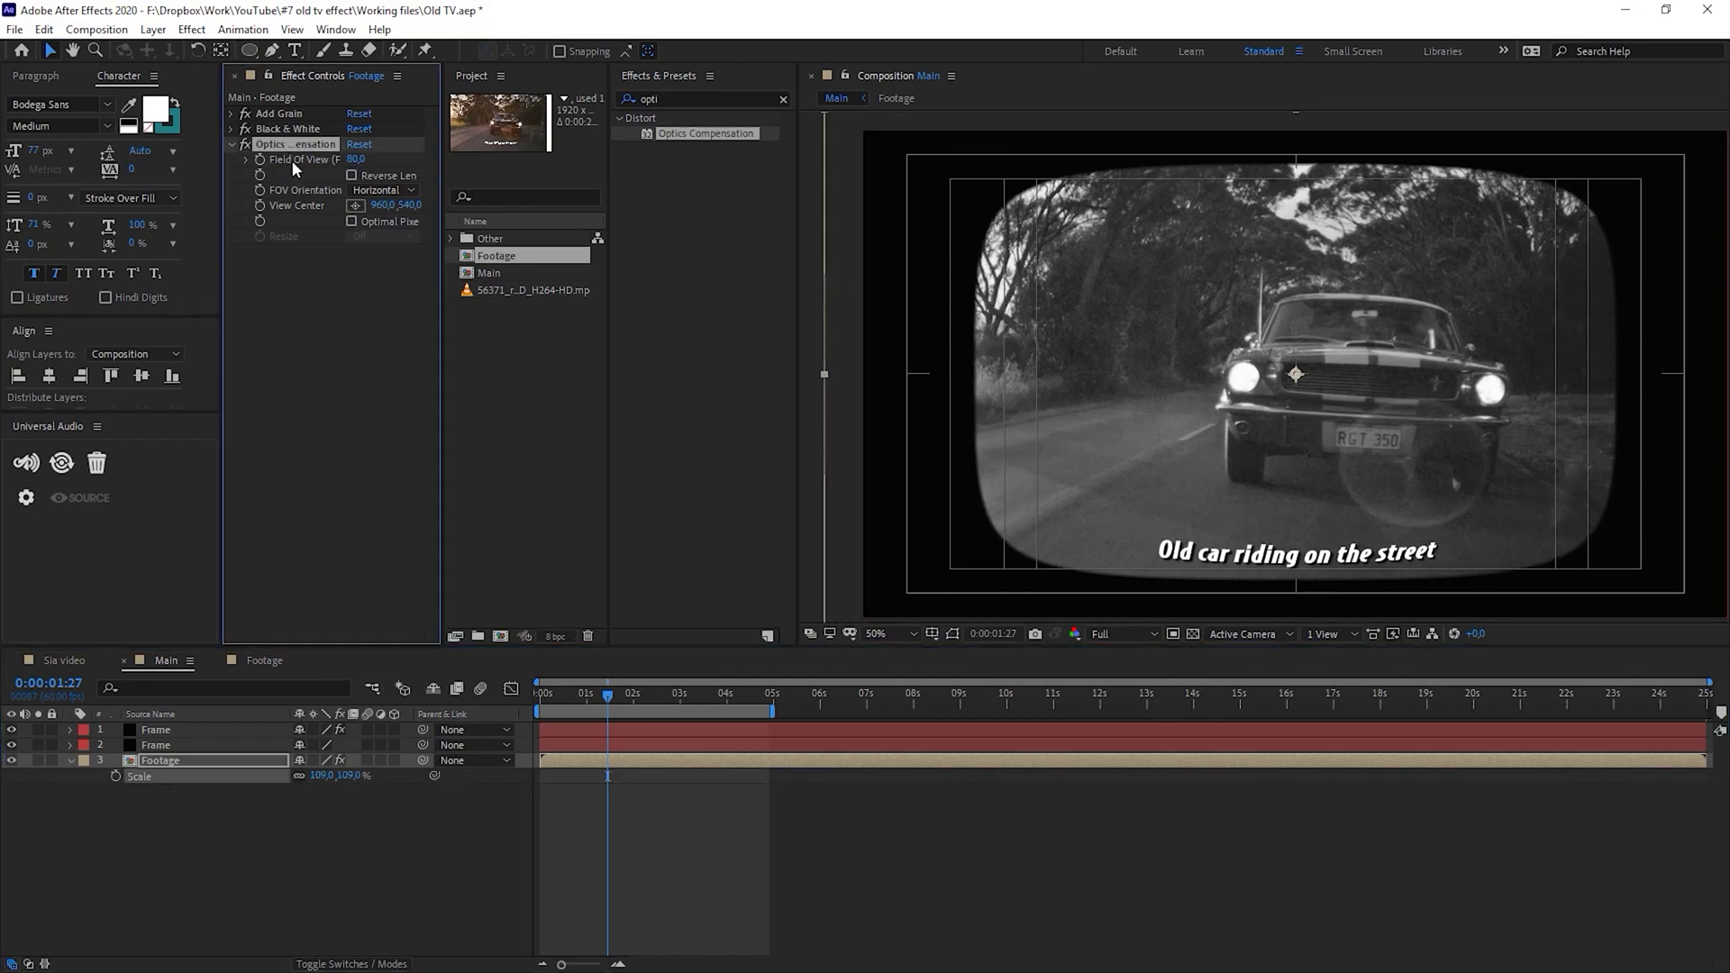
{"action": "left_click", "coordinate": [355, 208]}
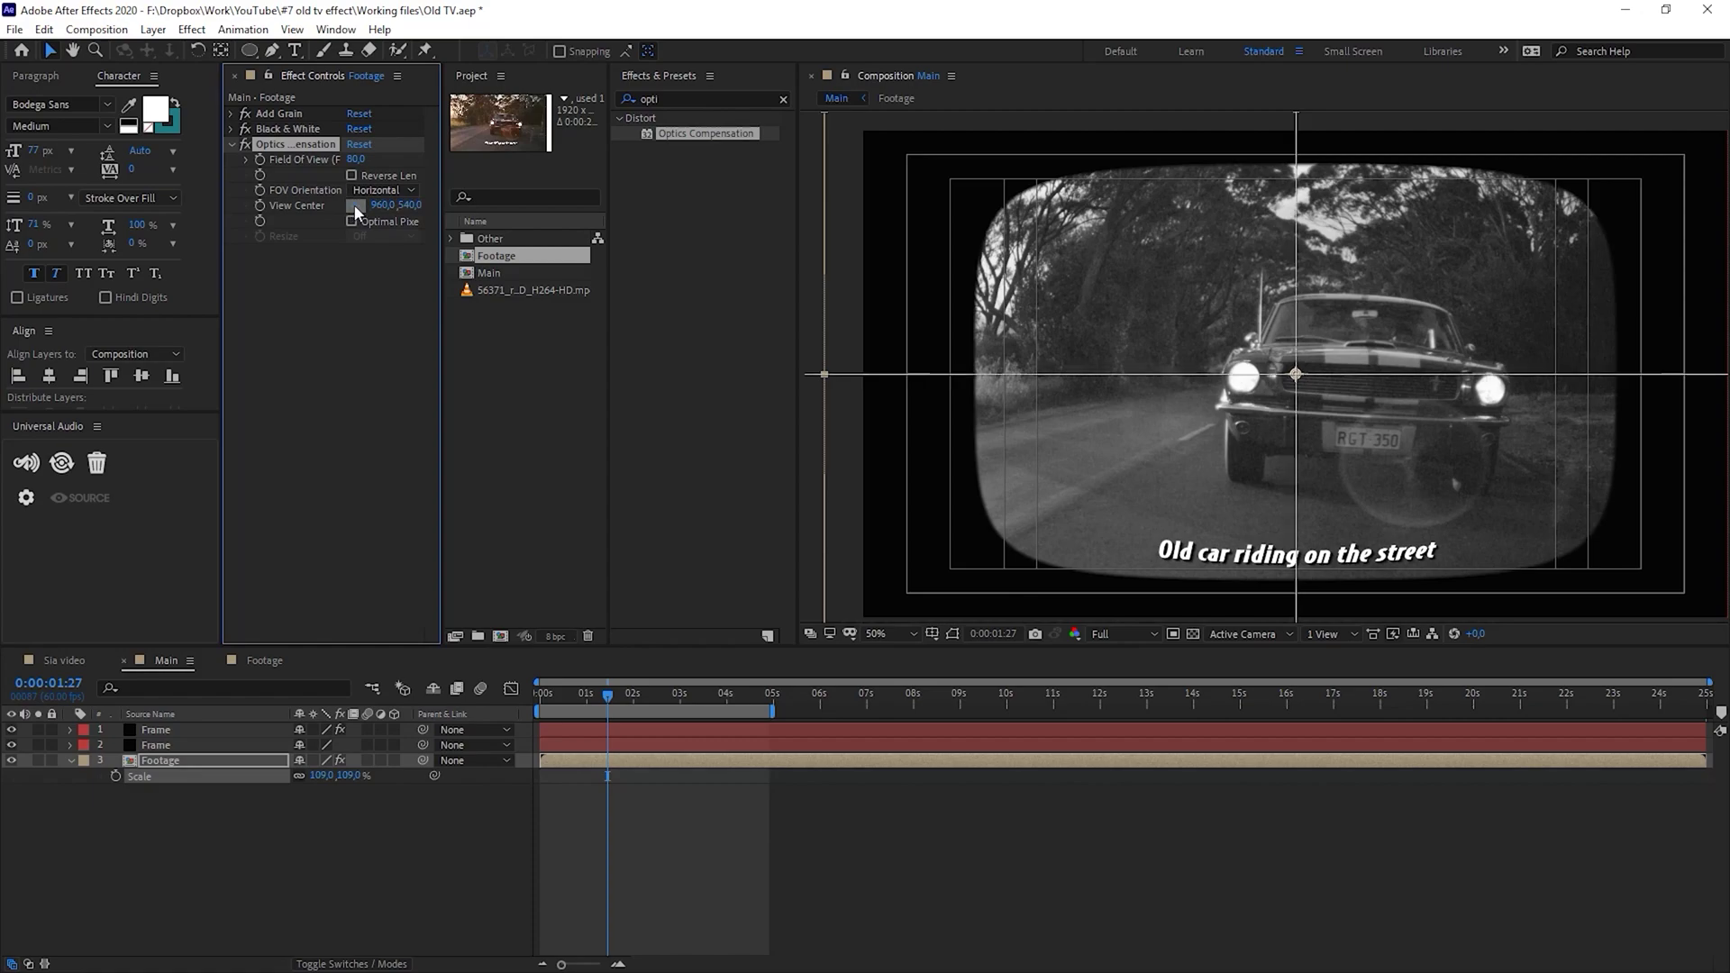
{"action": "left_click_drag", "start_coordinate": [603, 696], "coordinate": [648, 696]}
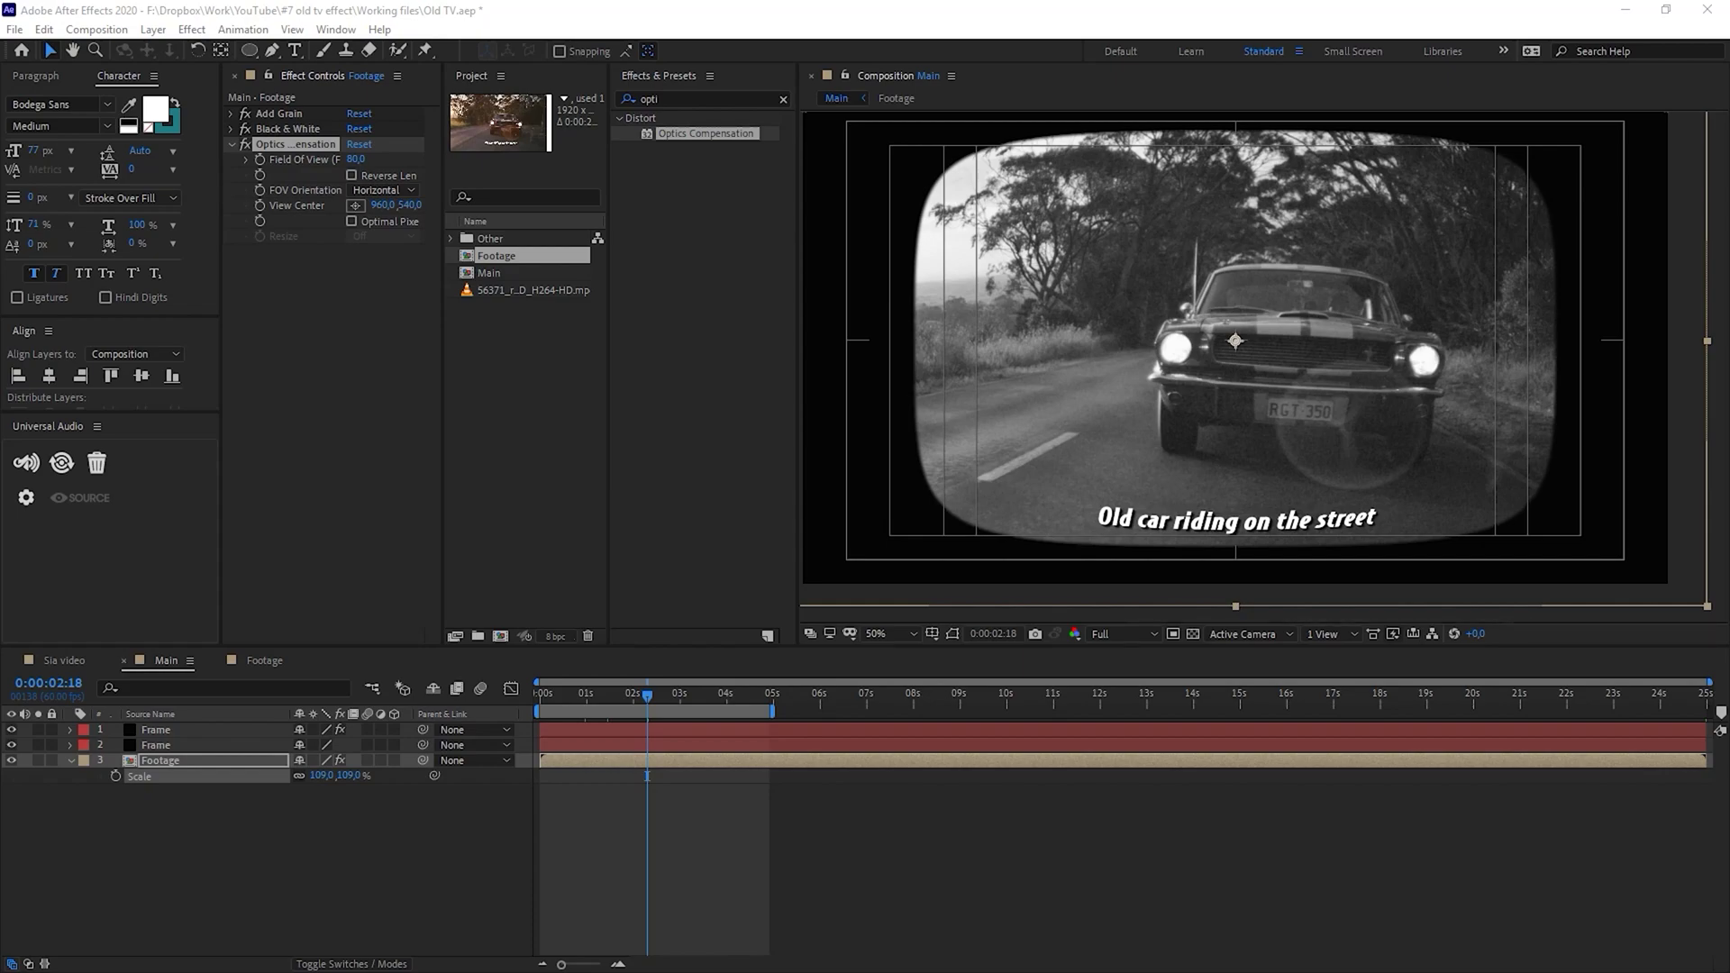
Apply Lumetri Color to the footage and move it to the top of the effect stack
{"action": "left_click", "coordinate": [662, 98]}
{"action": "type", "text": "lume"}
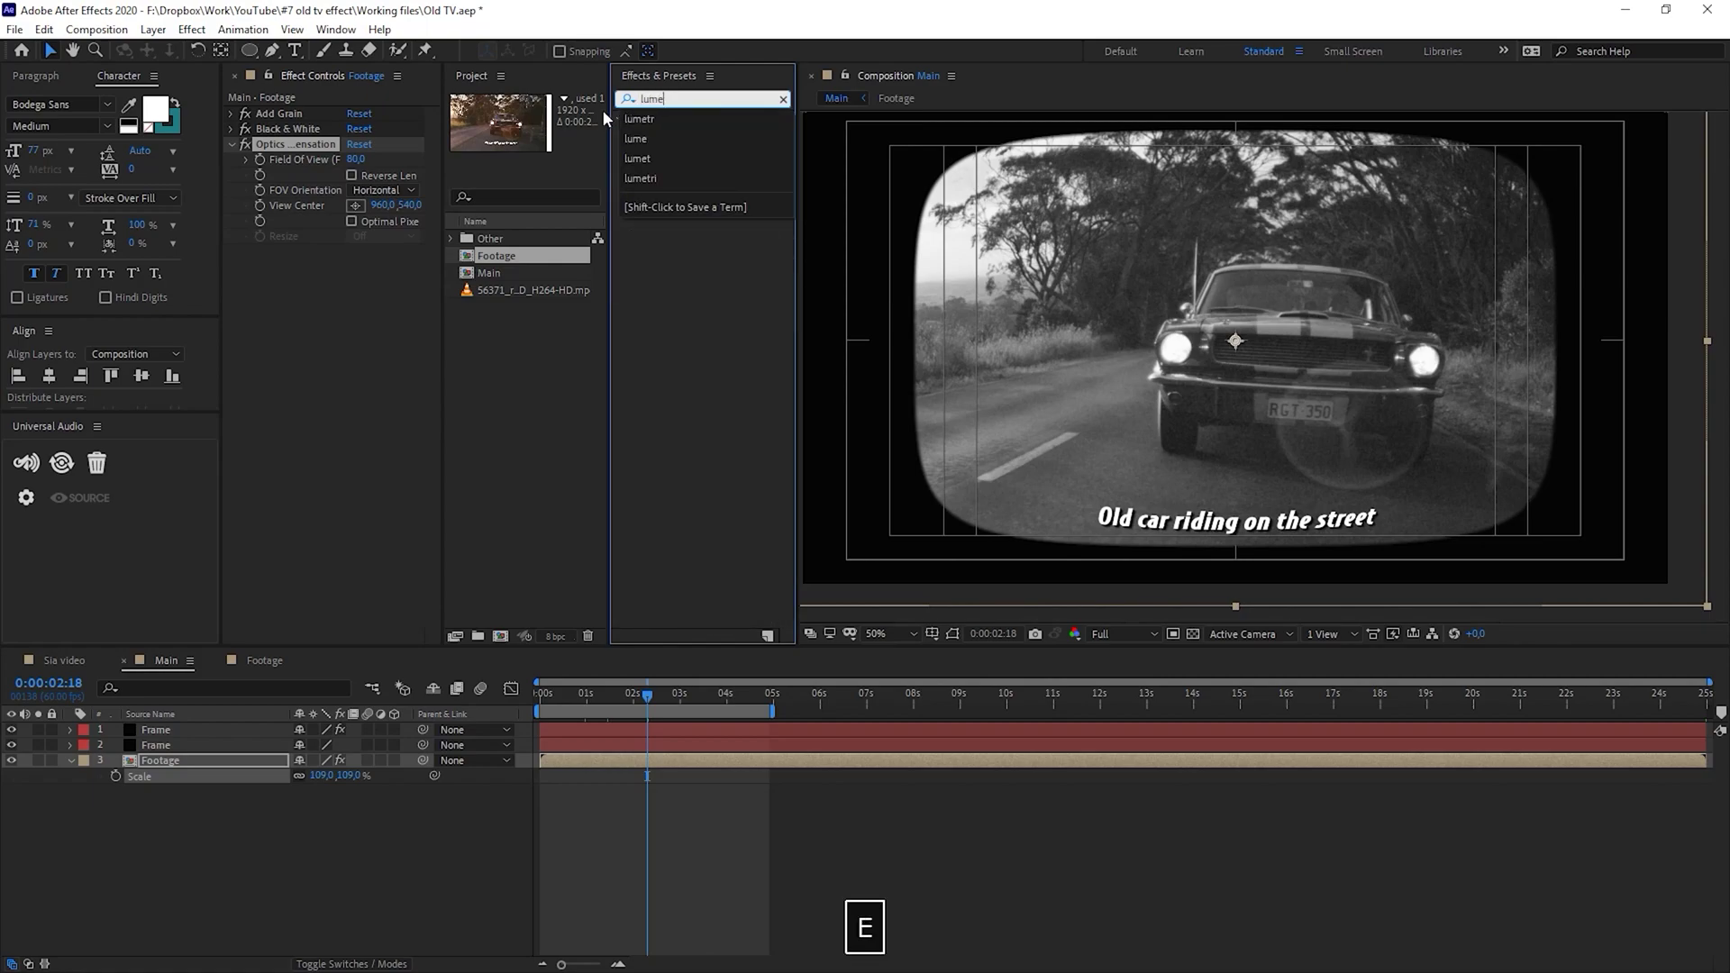
{"action": "left_click_drag", "start_coordinate": [704, 133], "coordinate": [351, 505]}
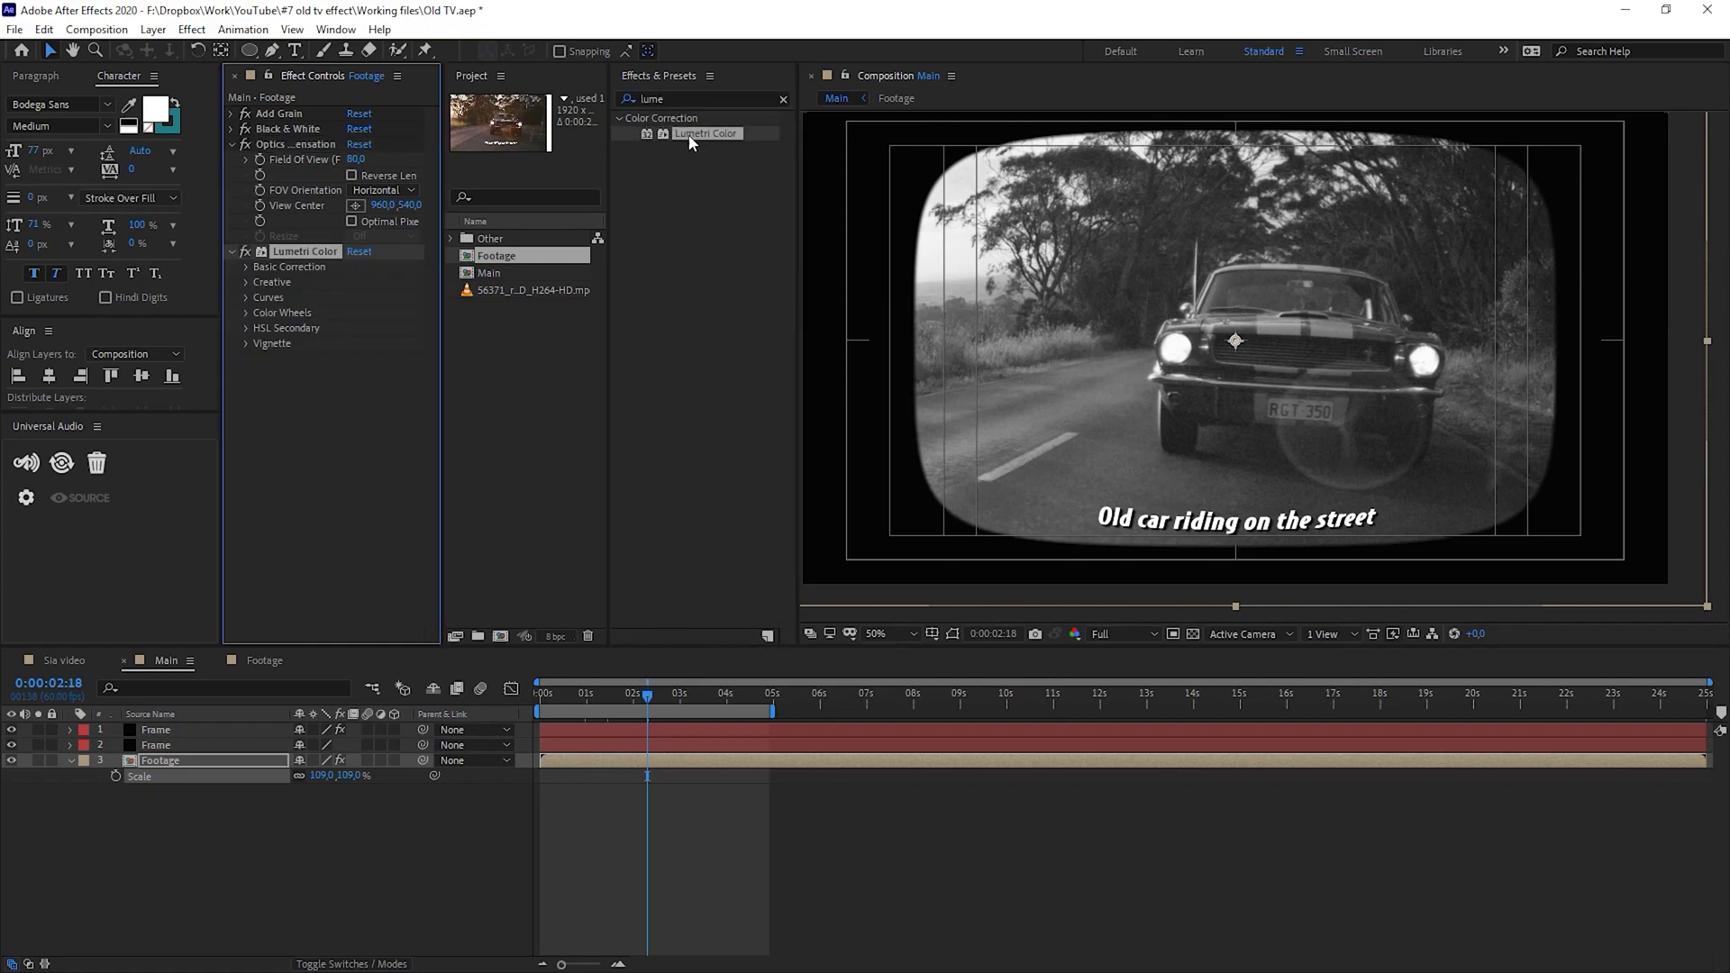
{"action": "left_click_drag", "start_coordinate": [305, 251], "coordinate": [305, 108]}
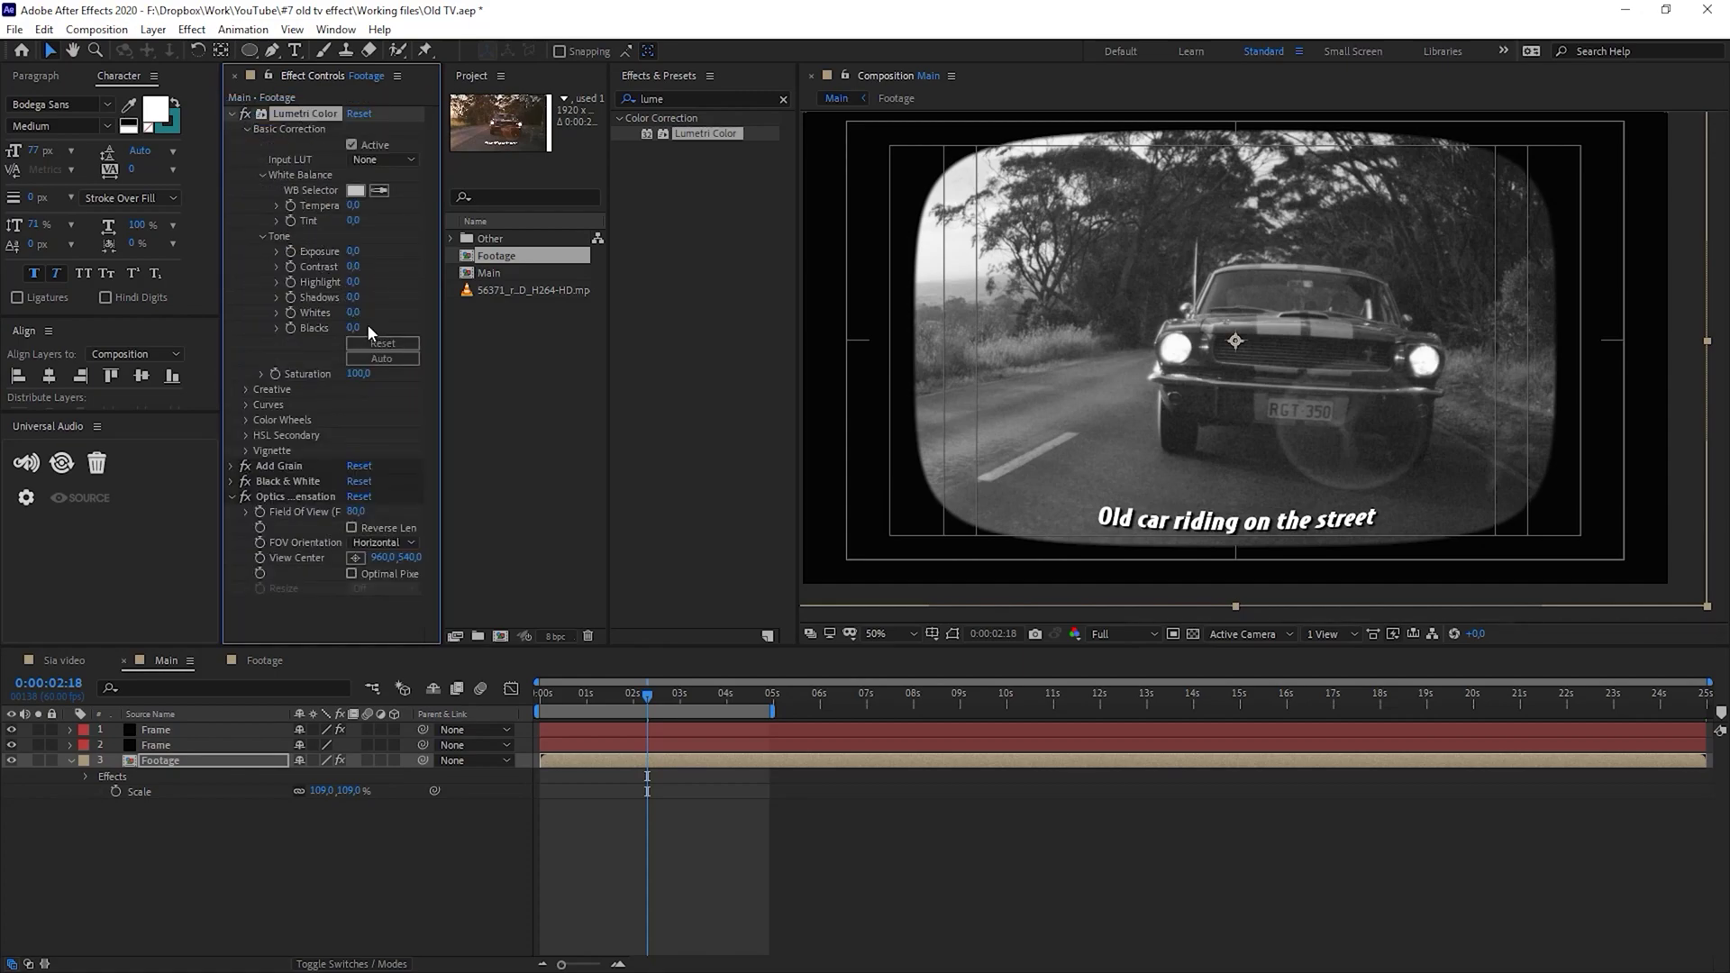
Set Lumetri whites 150, blacks -97, exposure 2.7 and contrast 91
{"action": "mouse_move", "coordinate": [353, 313]}
{"action": "left_mouse_down"}
{"action": "mouse_move", "coordinate": [558, 310]}
{"action": "mouse_move", "coordinate": [355, 321]}
{"action": "left_mouse_up"}
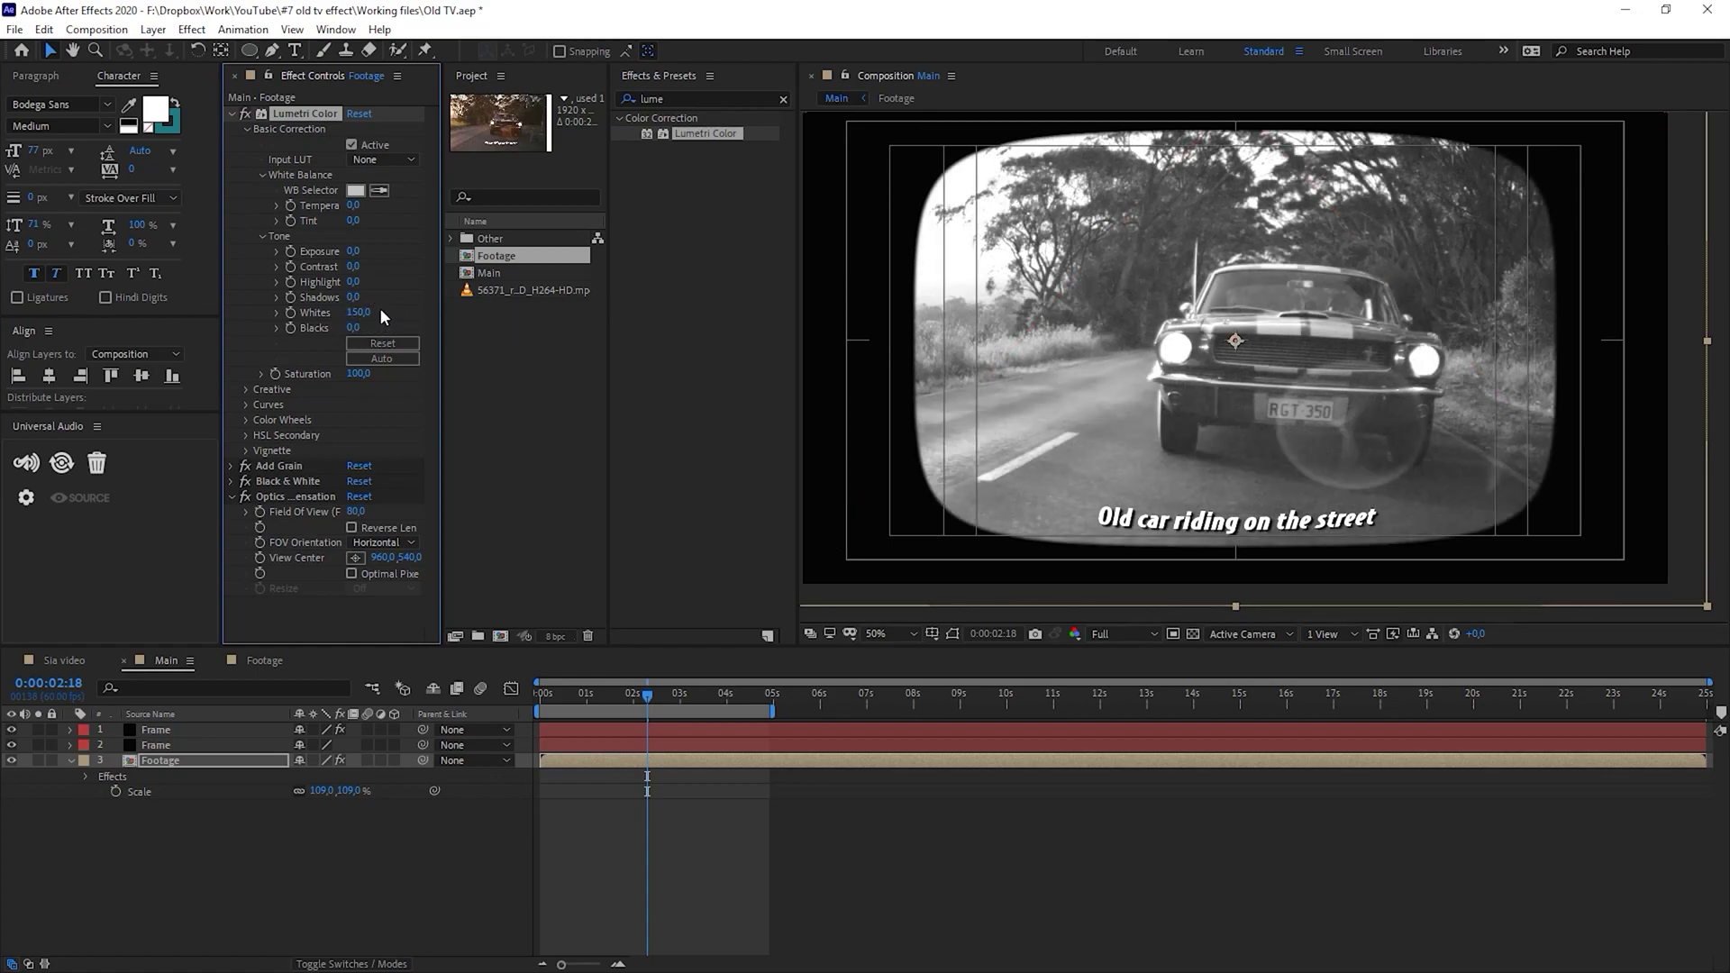
{"action": "left_click_drag", "start_coordinate": [353, 327], "coordinate": [285, 342]}
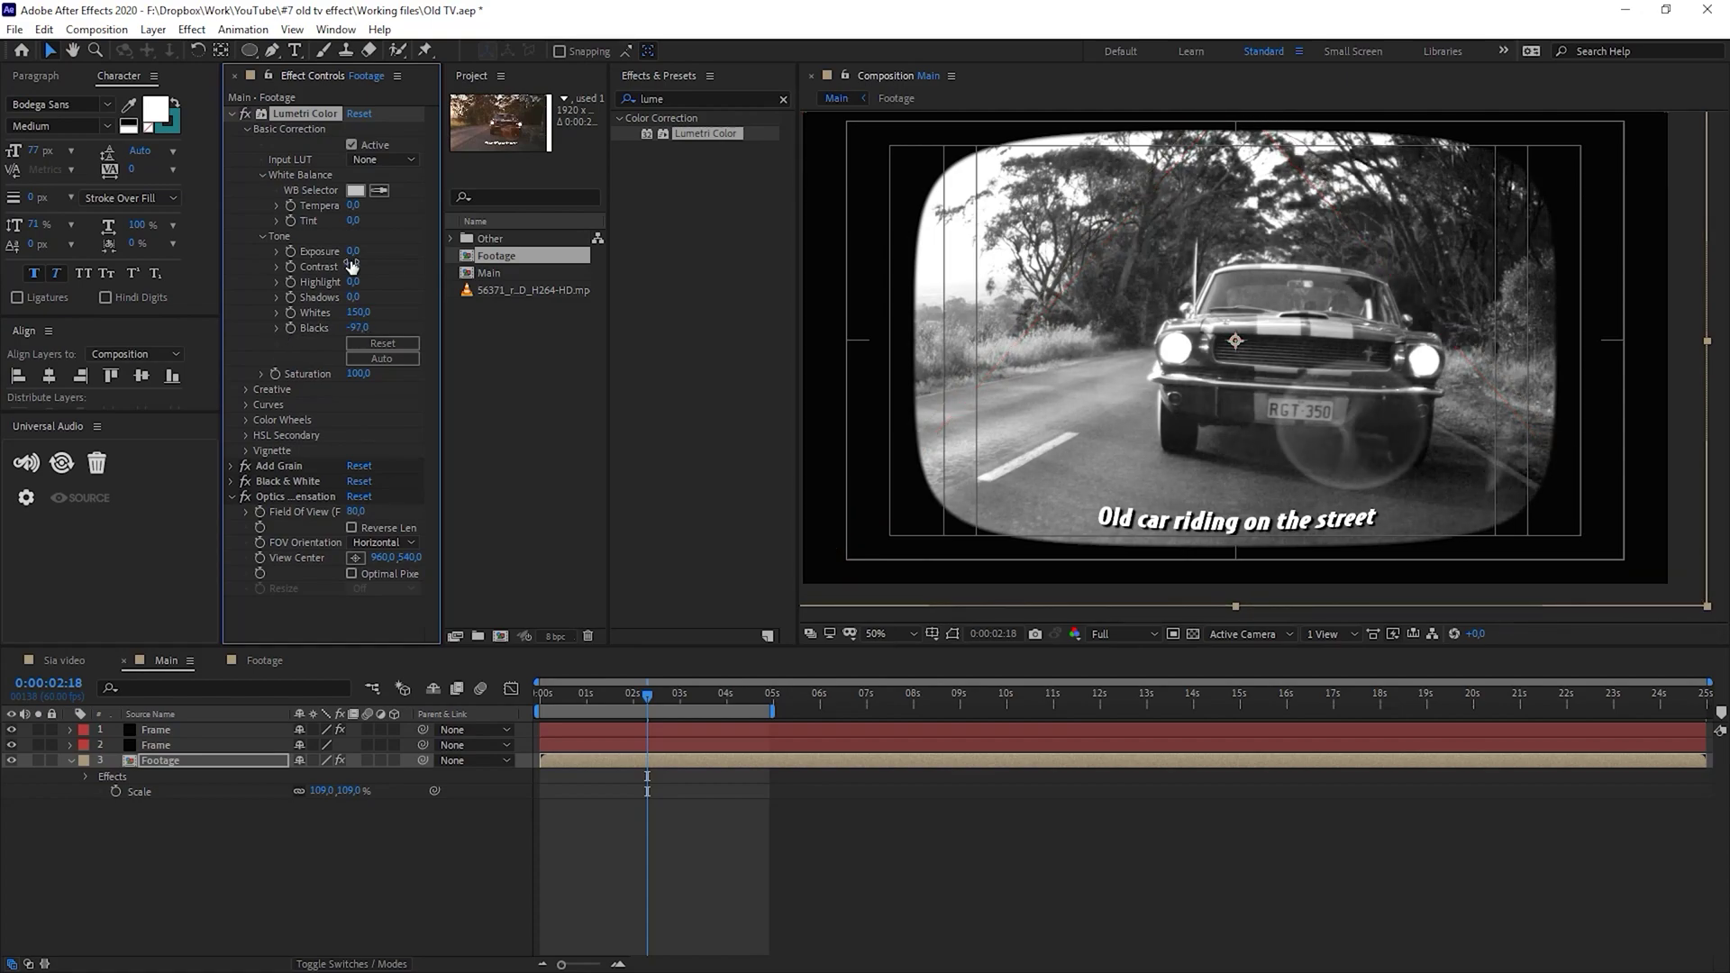
{"action": "left_click_drag", "start_coordinate": [363, 255], "coordinate": [376, 254]}
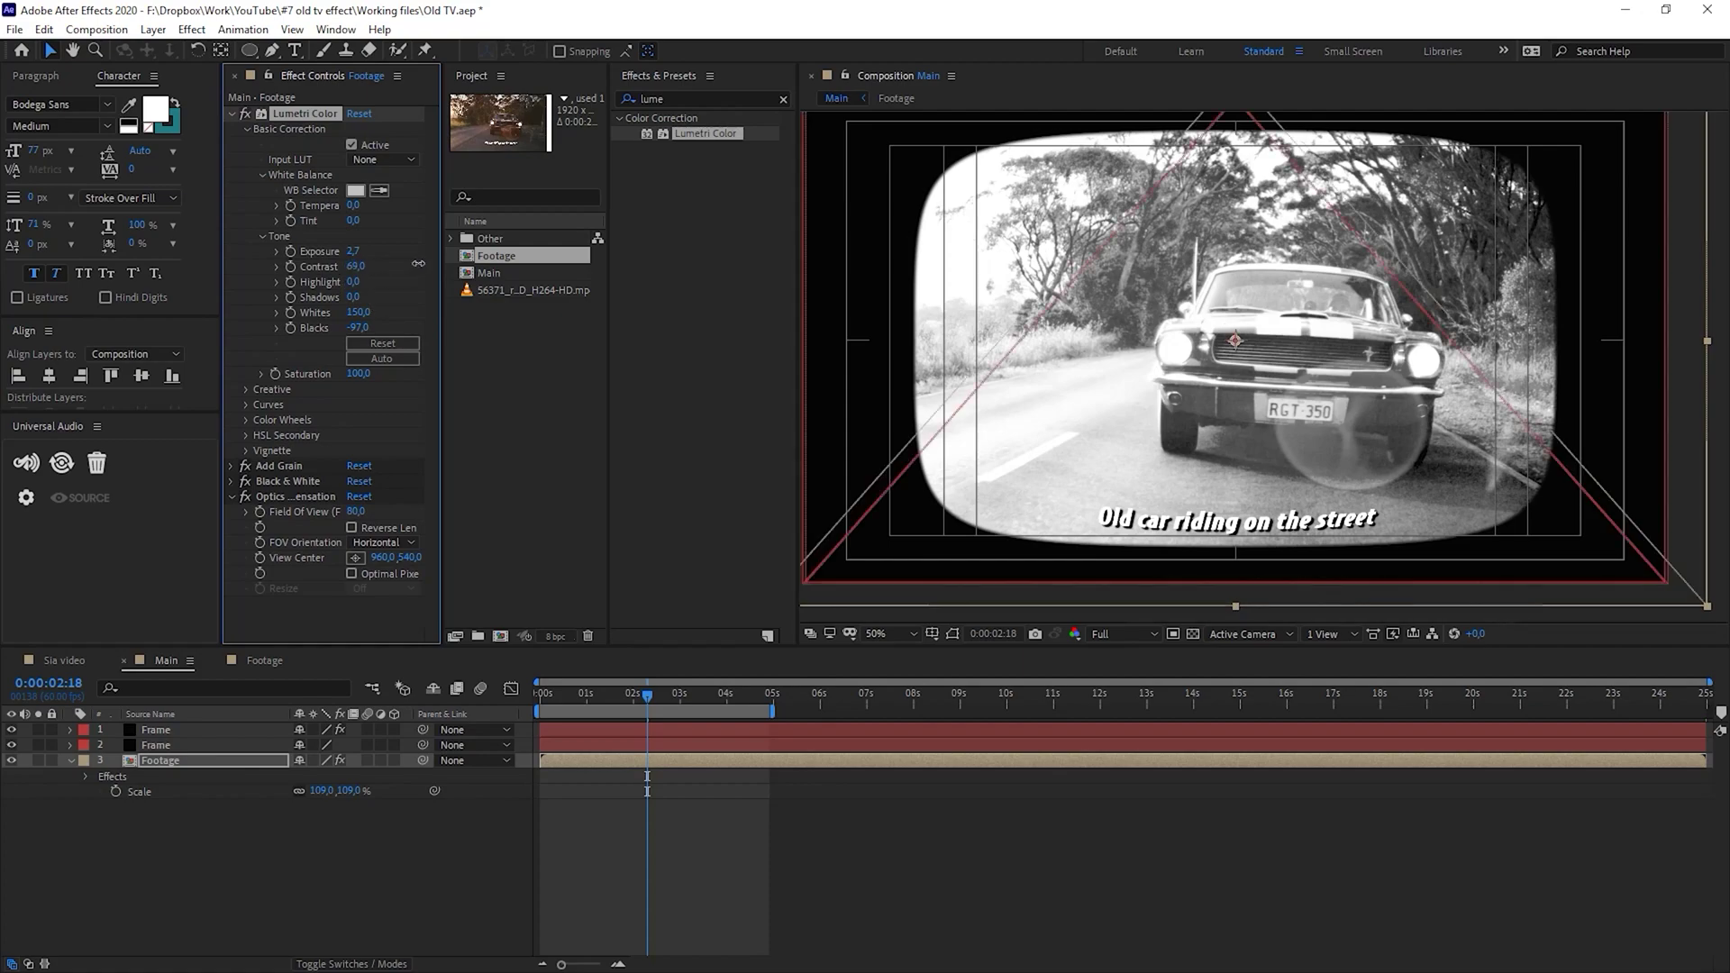
{"action": "left_click_drag", "start_coordinate": [418, 263], "coordinate": [433, 263]}
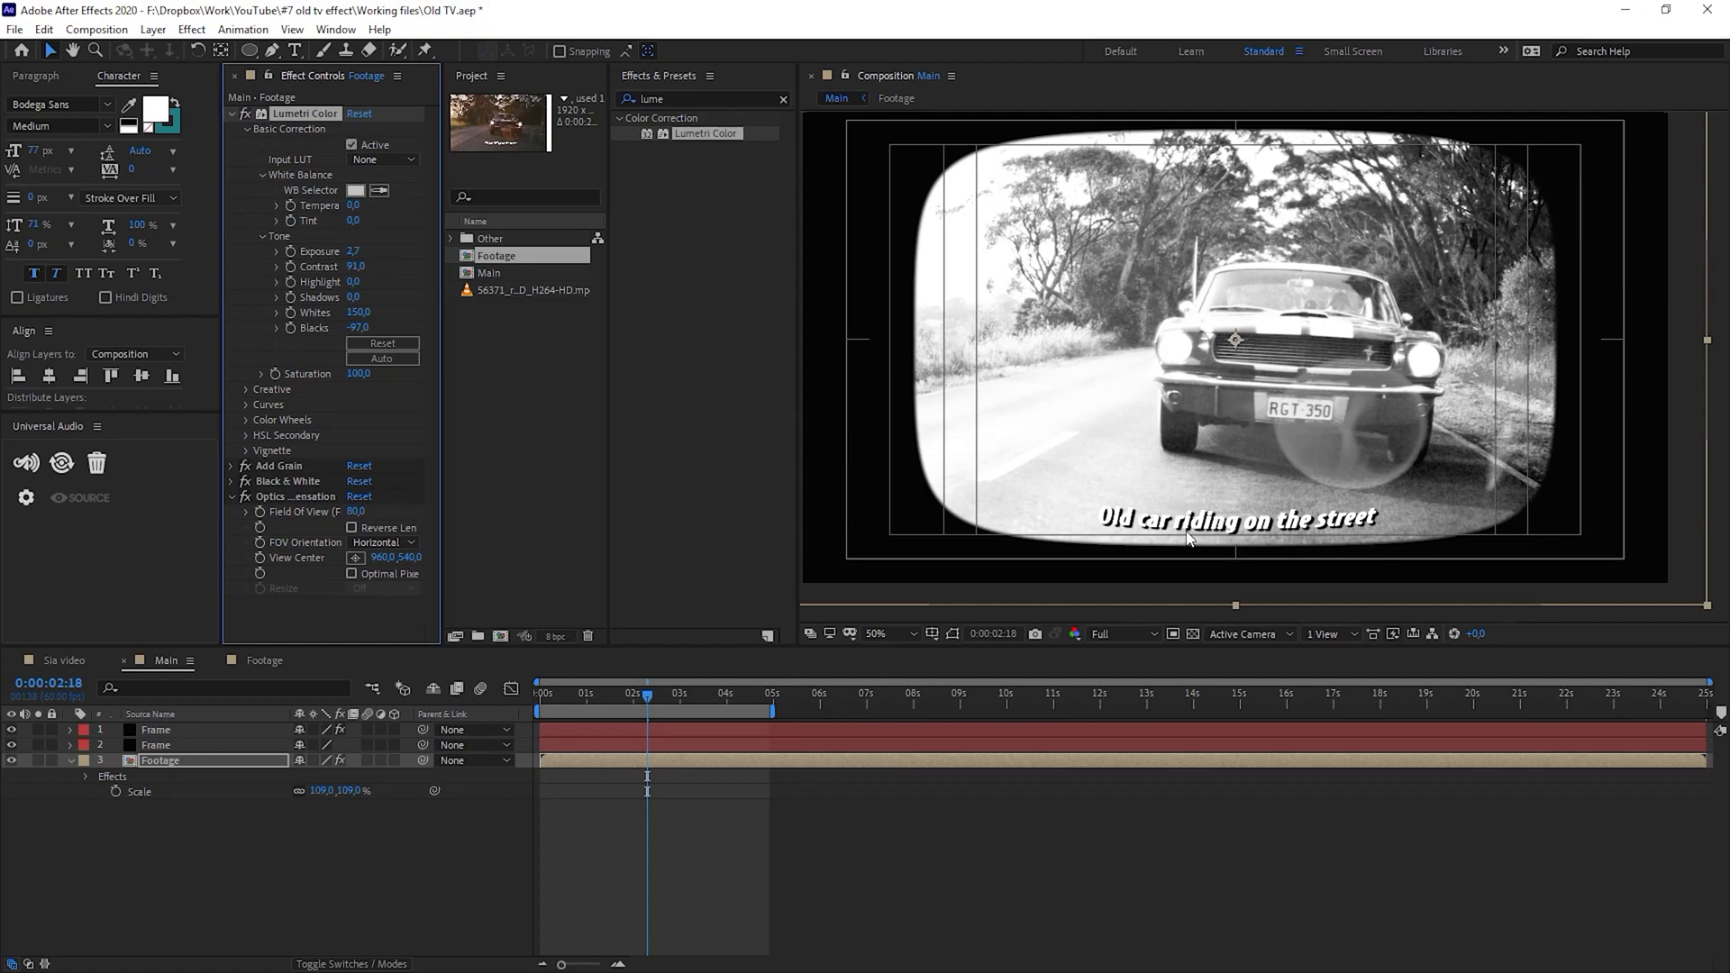
{"action": "left_click_drag", "start_coordinate": [1187, 539], "coordinate": [999, 498]}
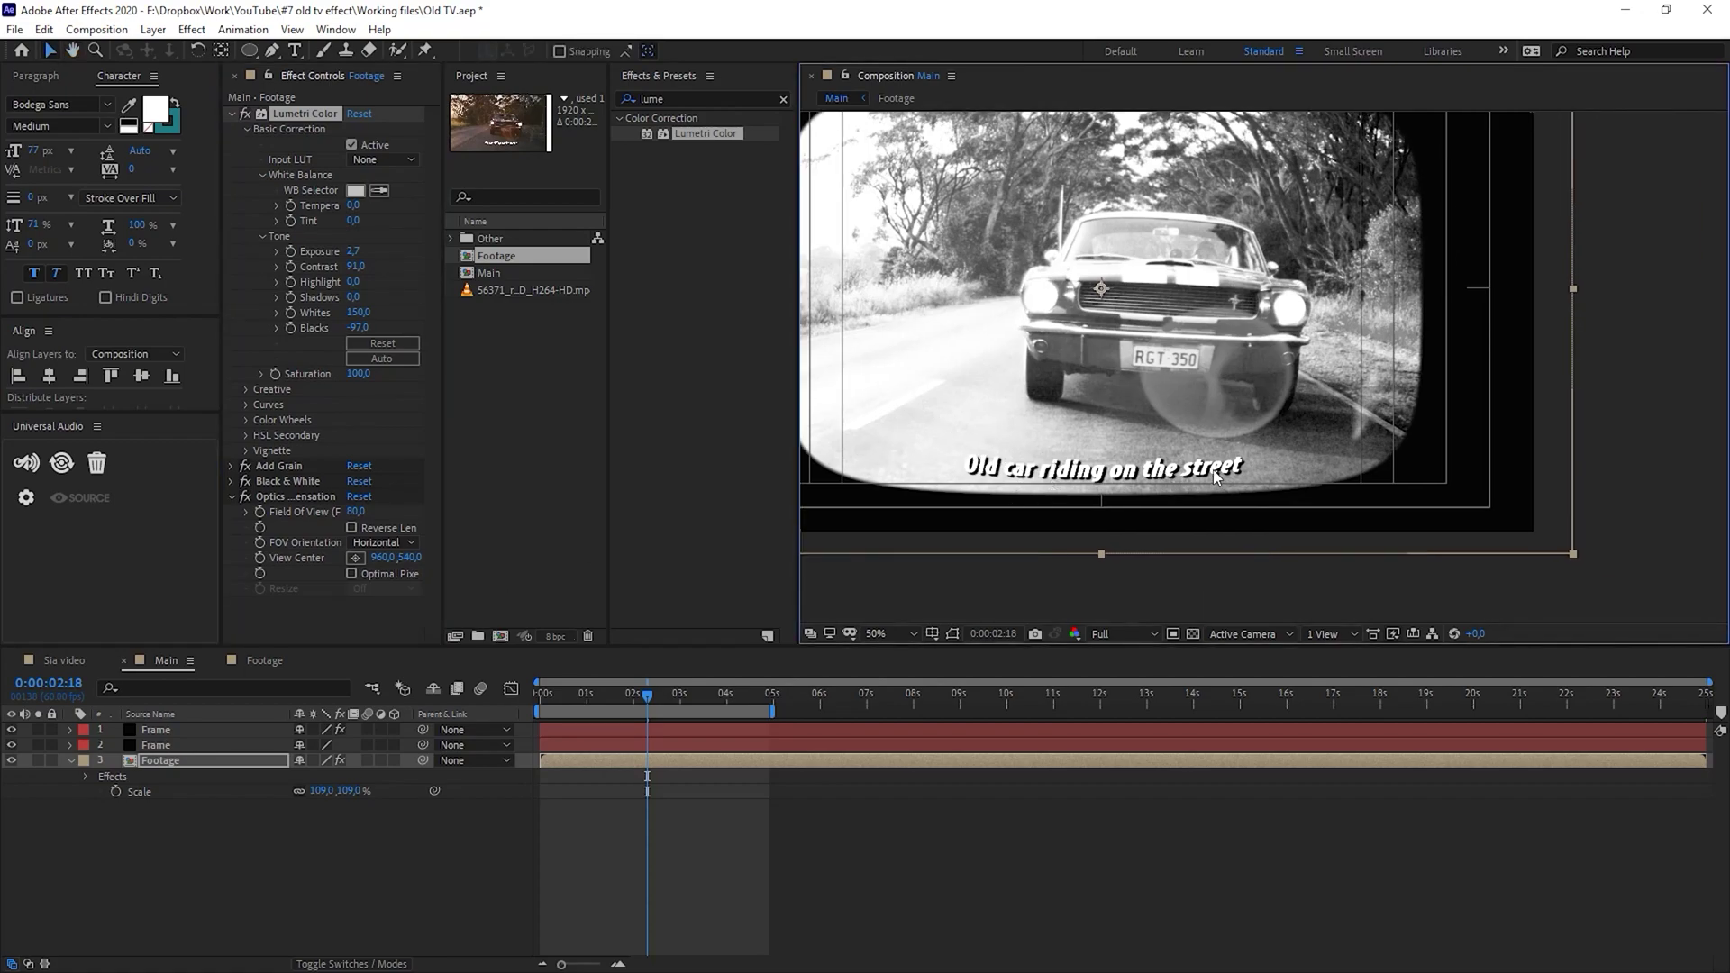
In the Footage precomp, give the lyric title a grey fill and return to Main
{"action": "double_click", "coordinate": [149, 762]}
{"action": "left_click", "coordinate": [153, 748]}
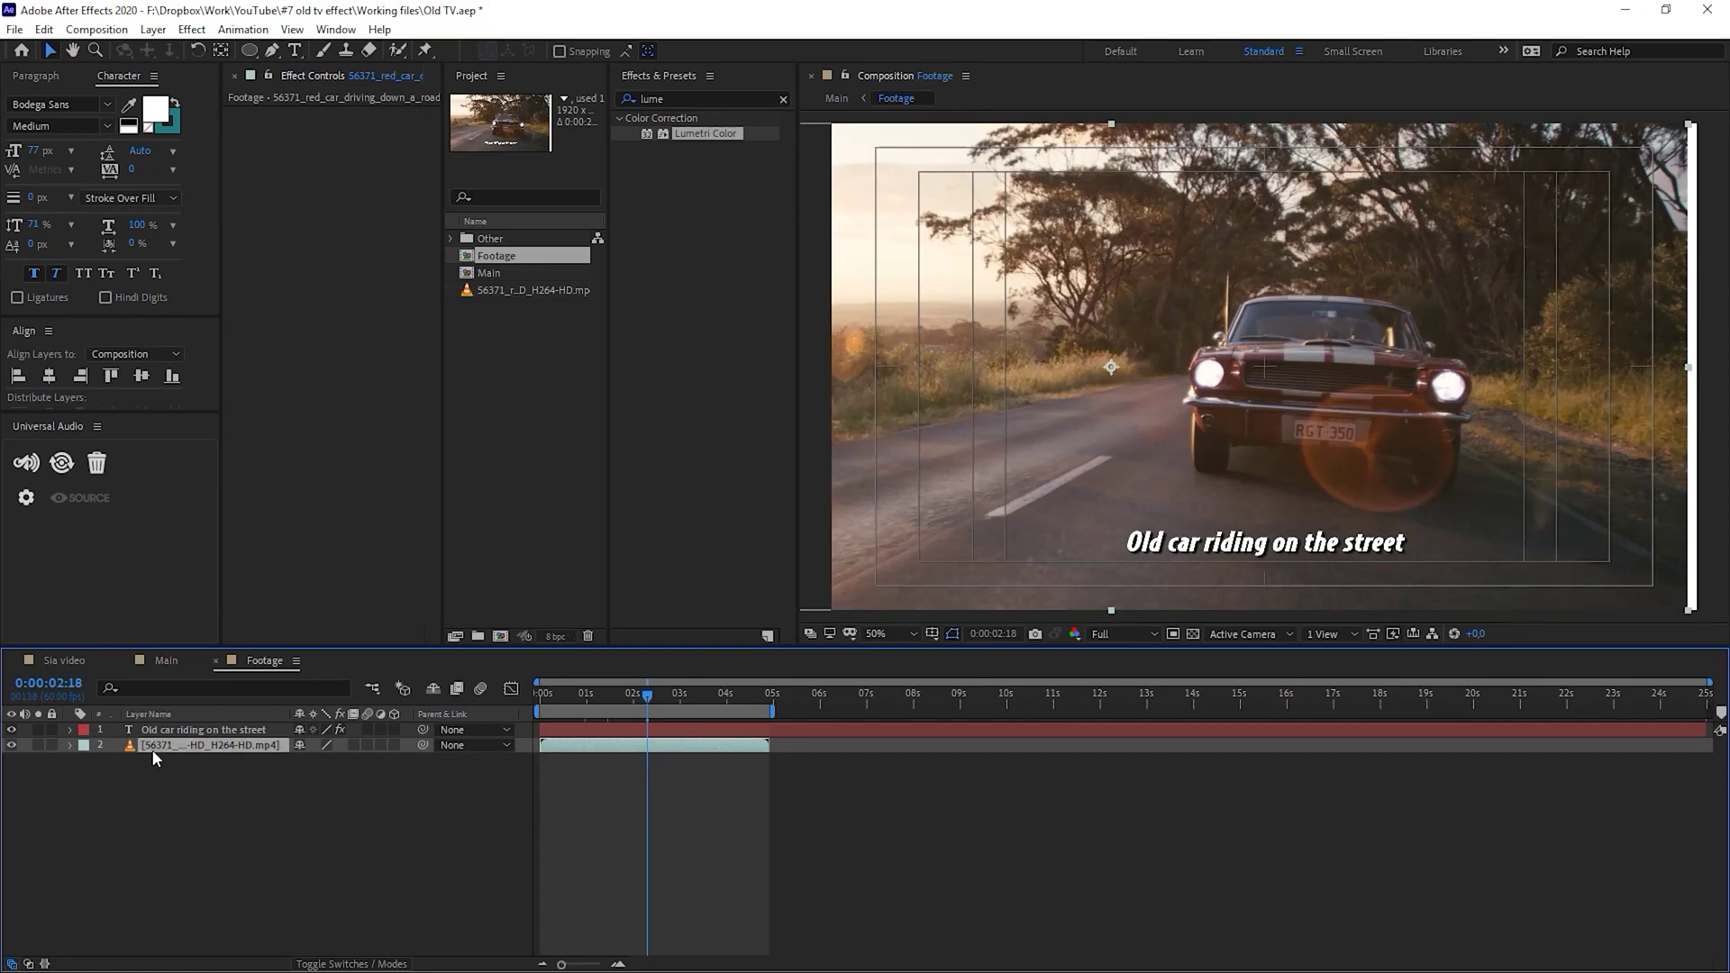
{"action": "left_click", "coordinate": [163, 115]}
{"action": "left_click", "coordinate": [466, 518]}
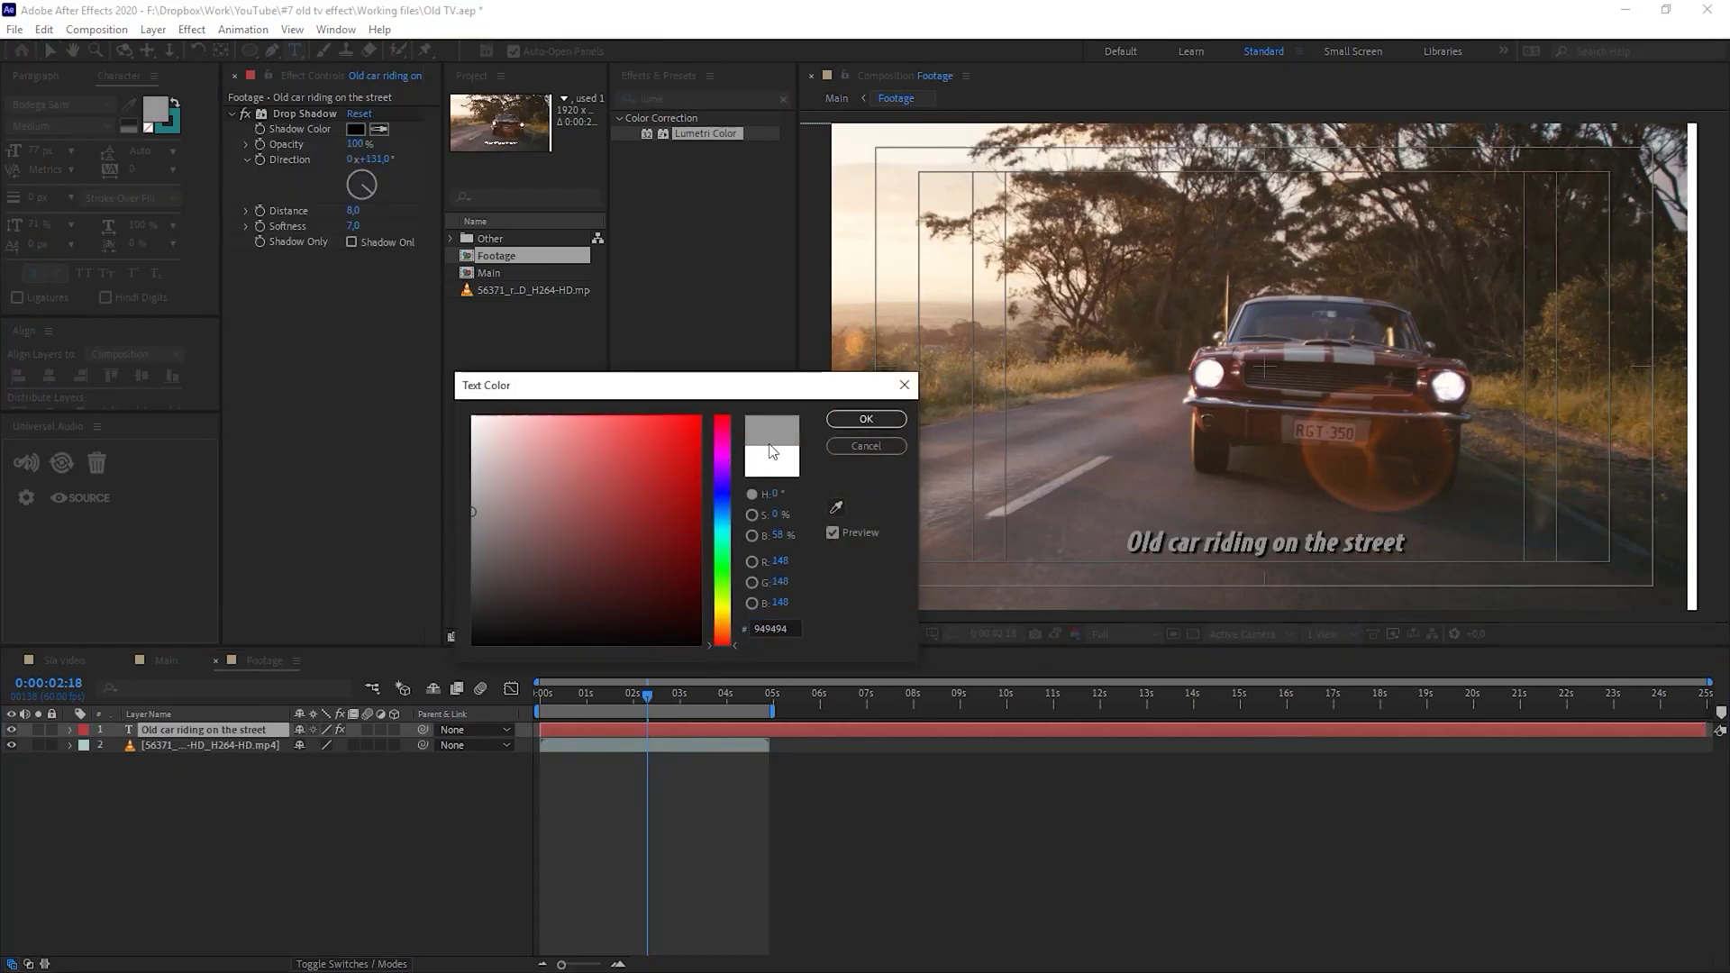
{"action": "left_click", "coordinate": [866, 419]}
{"action": "left_click", "coordinate": [171, 661]}
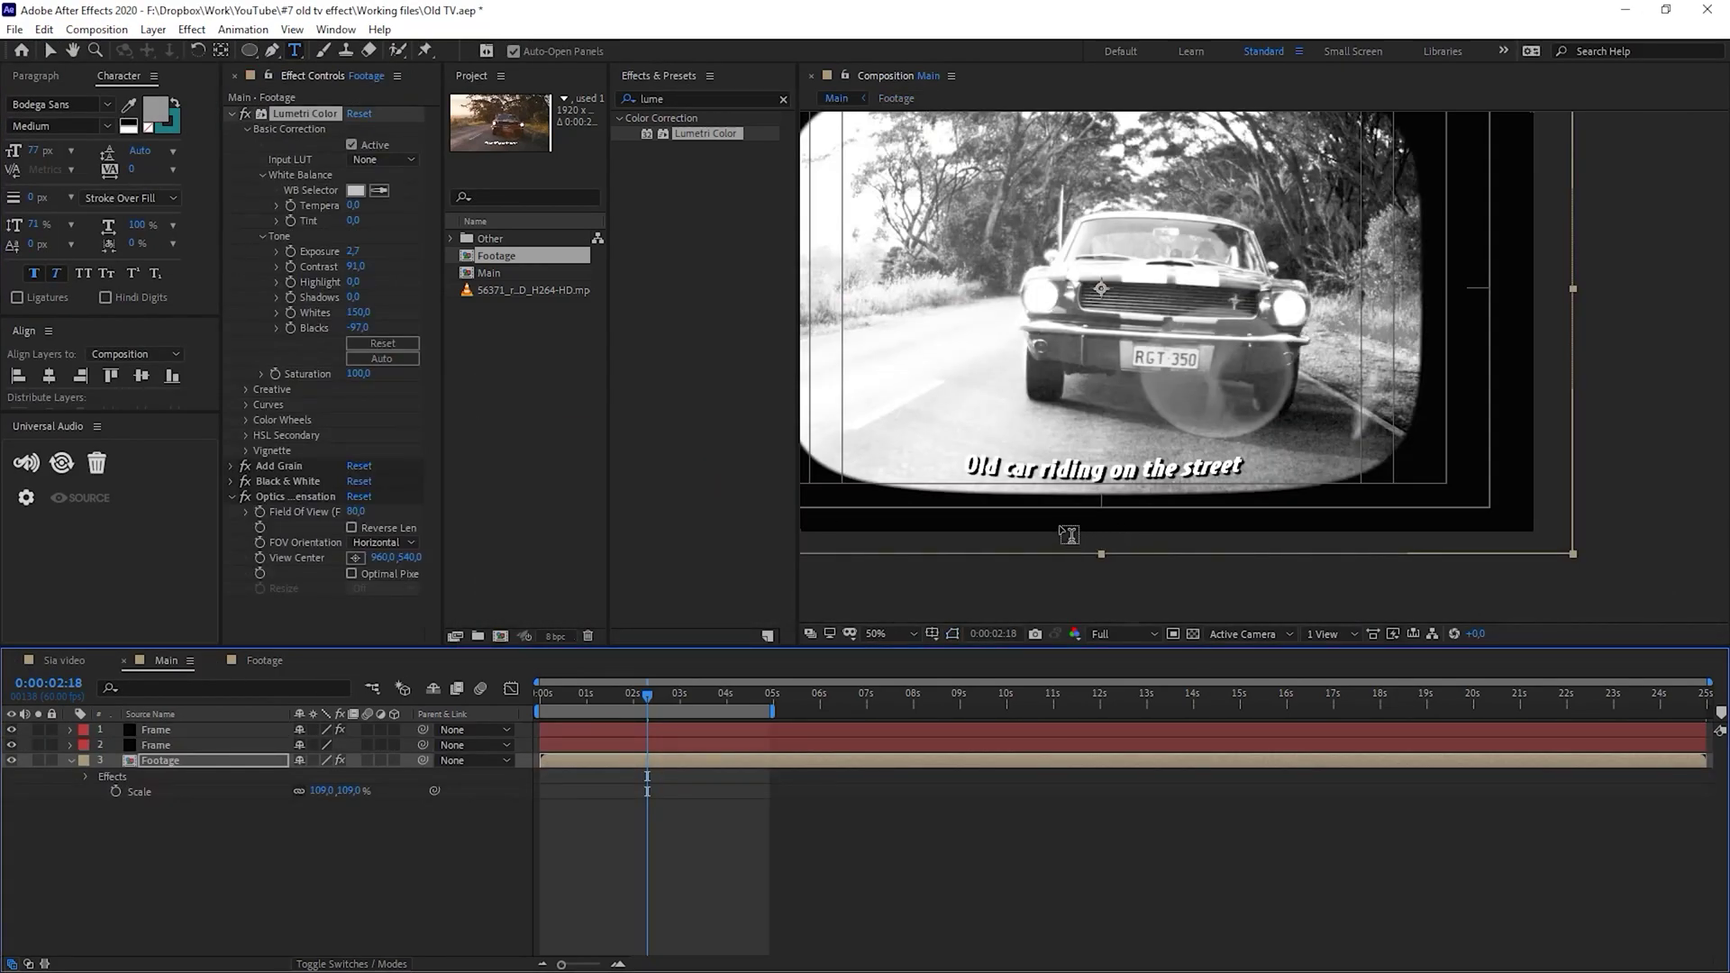
{"action": "scroll", "coordinate": [1069, 535], "scroll_direction": "up", "scroll_amount": 2}
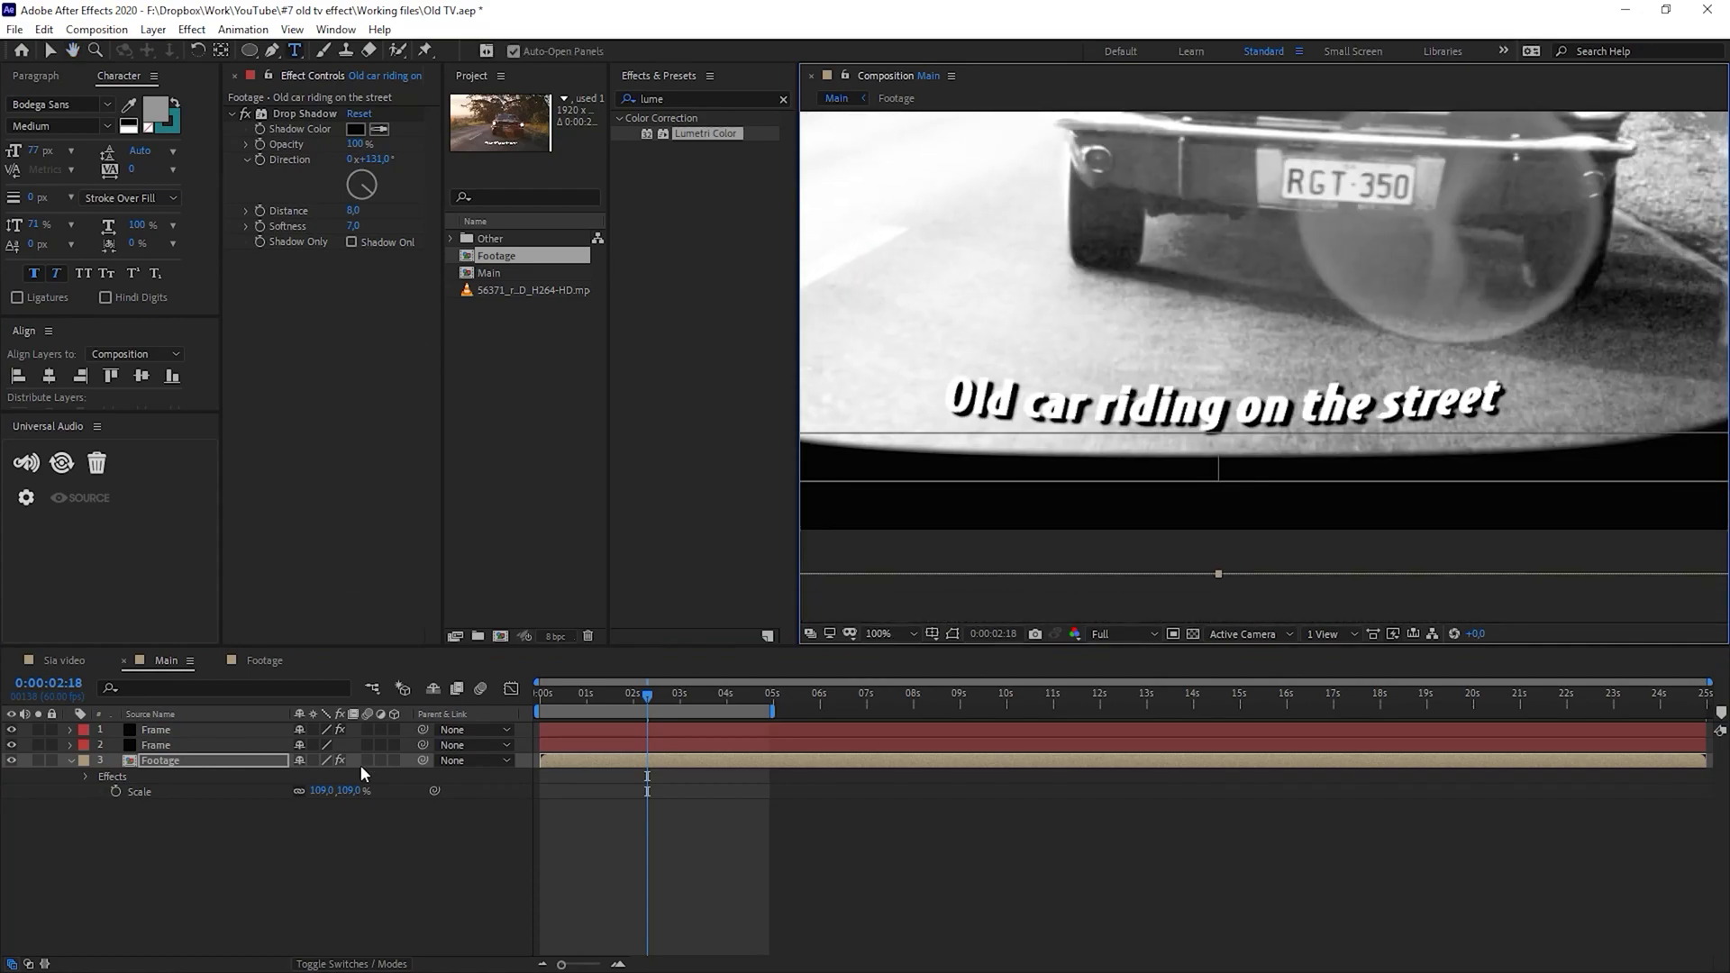
Reopen the Footage precomp and confirm the darker grey (949494) title colour, then return to Main
{"action": "double_click", "coordinate": [162, 761]}
{"action": "left_click", "coordinate": [159, 112]}
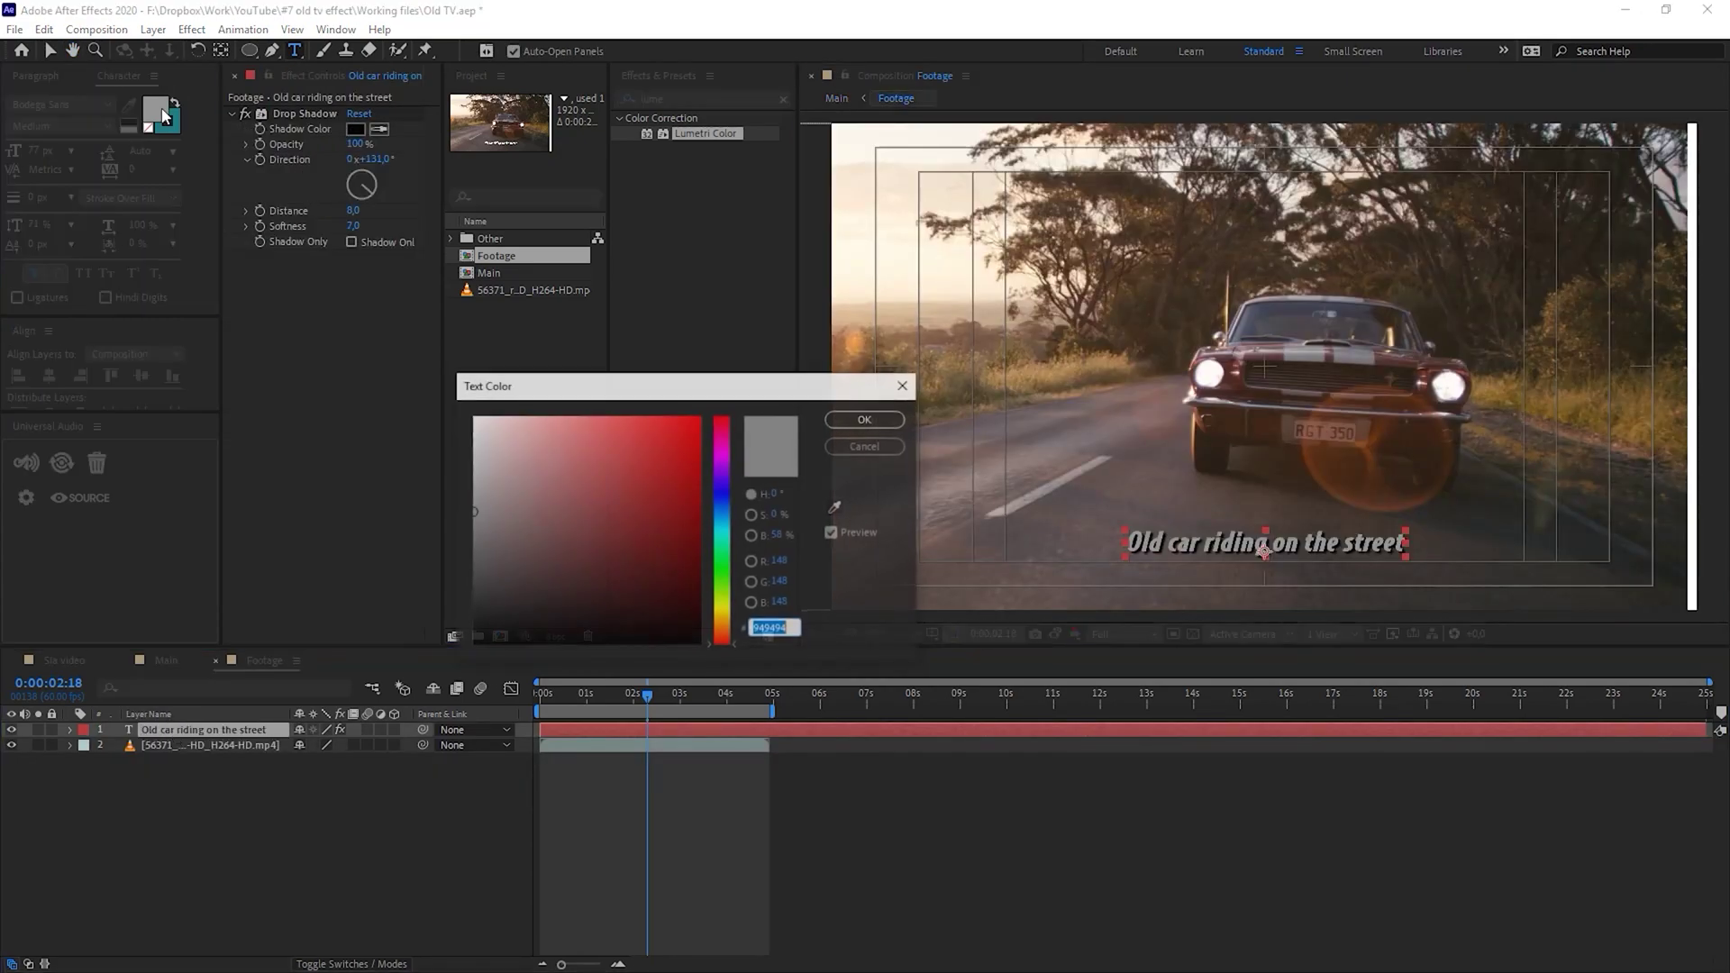
{"action": "key", "text": "Return"}
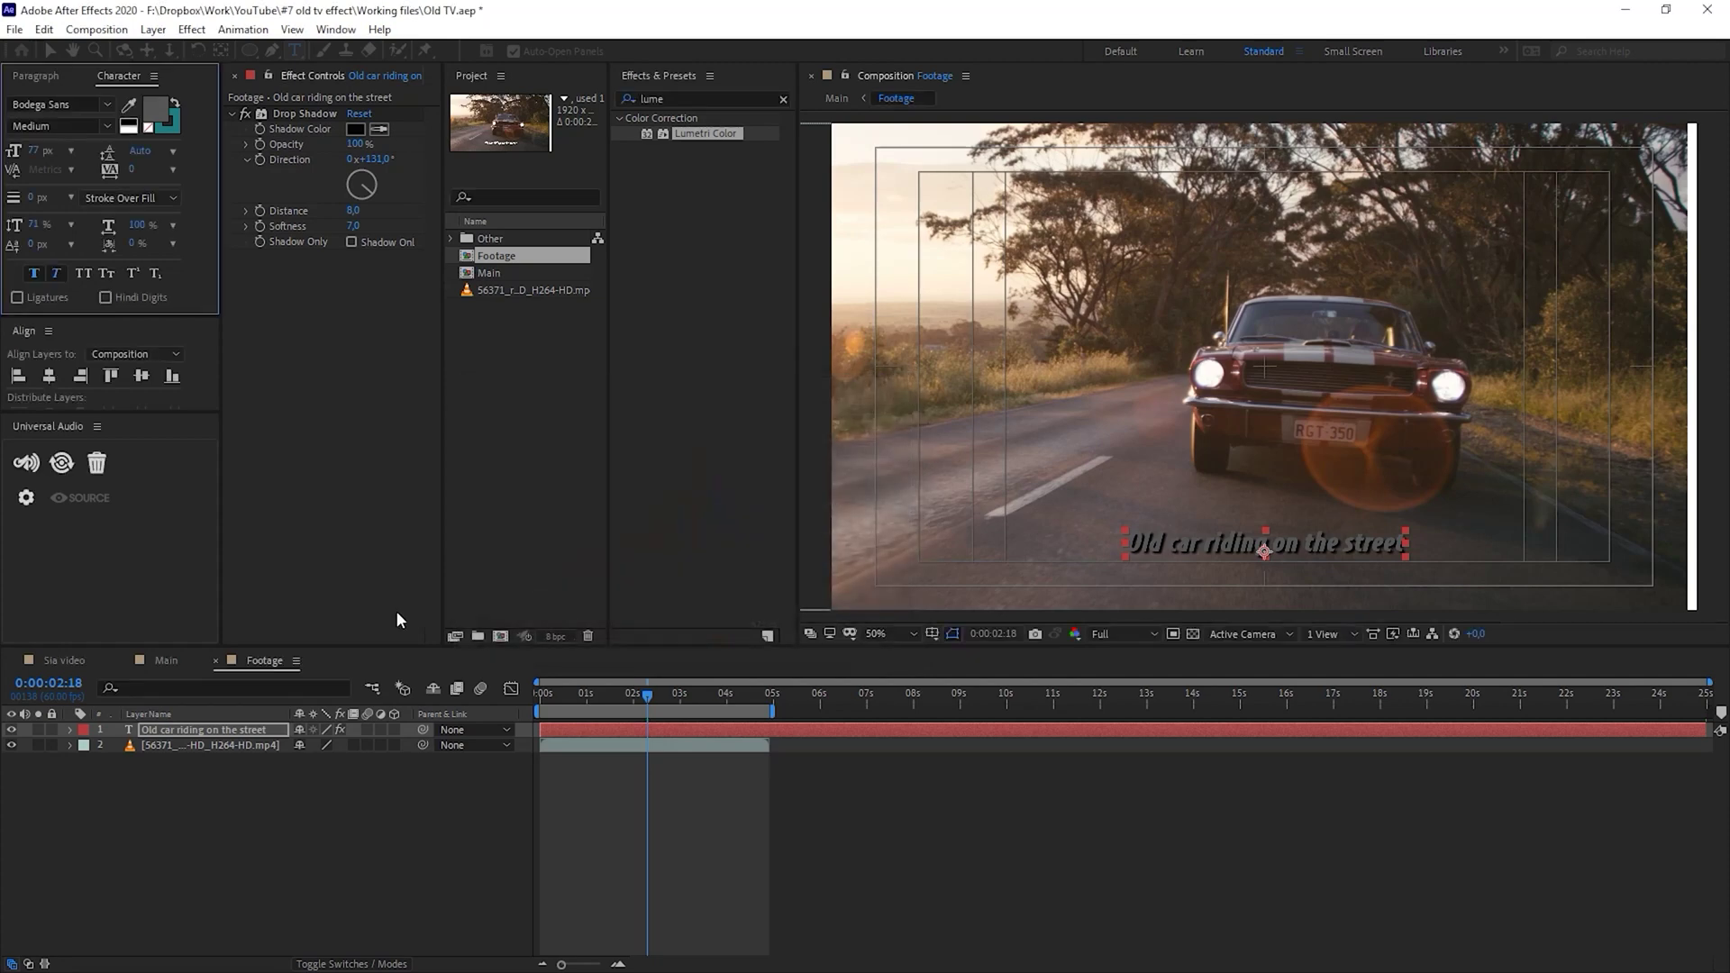
{"action": "left_click", "coordinate": [162, 661]}
{"action": "scroll", "coordinate": [1097, 513], "scroll_direction": "down", "scroll_amount": 3}
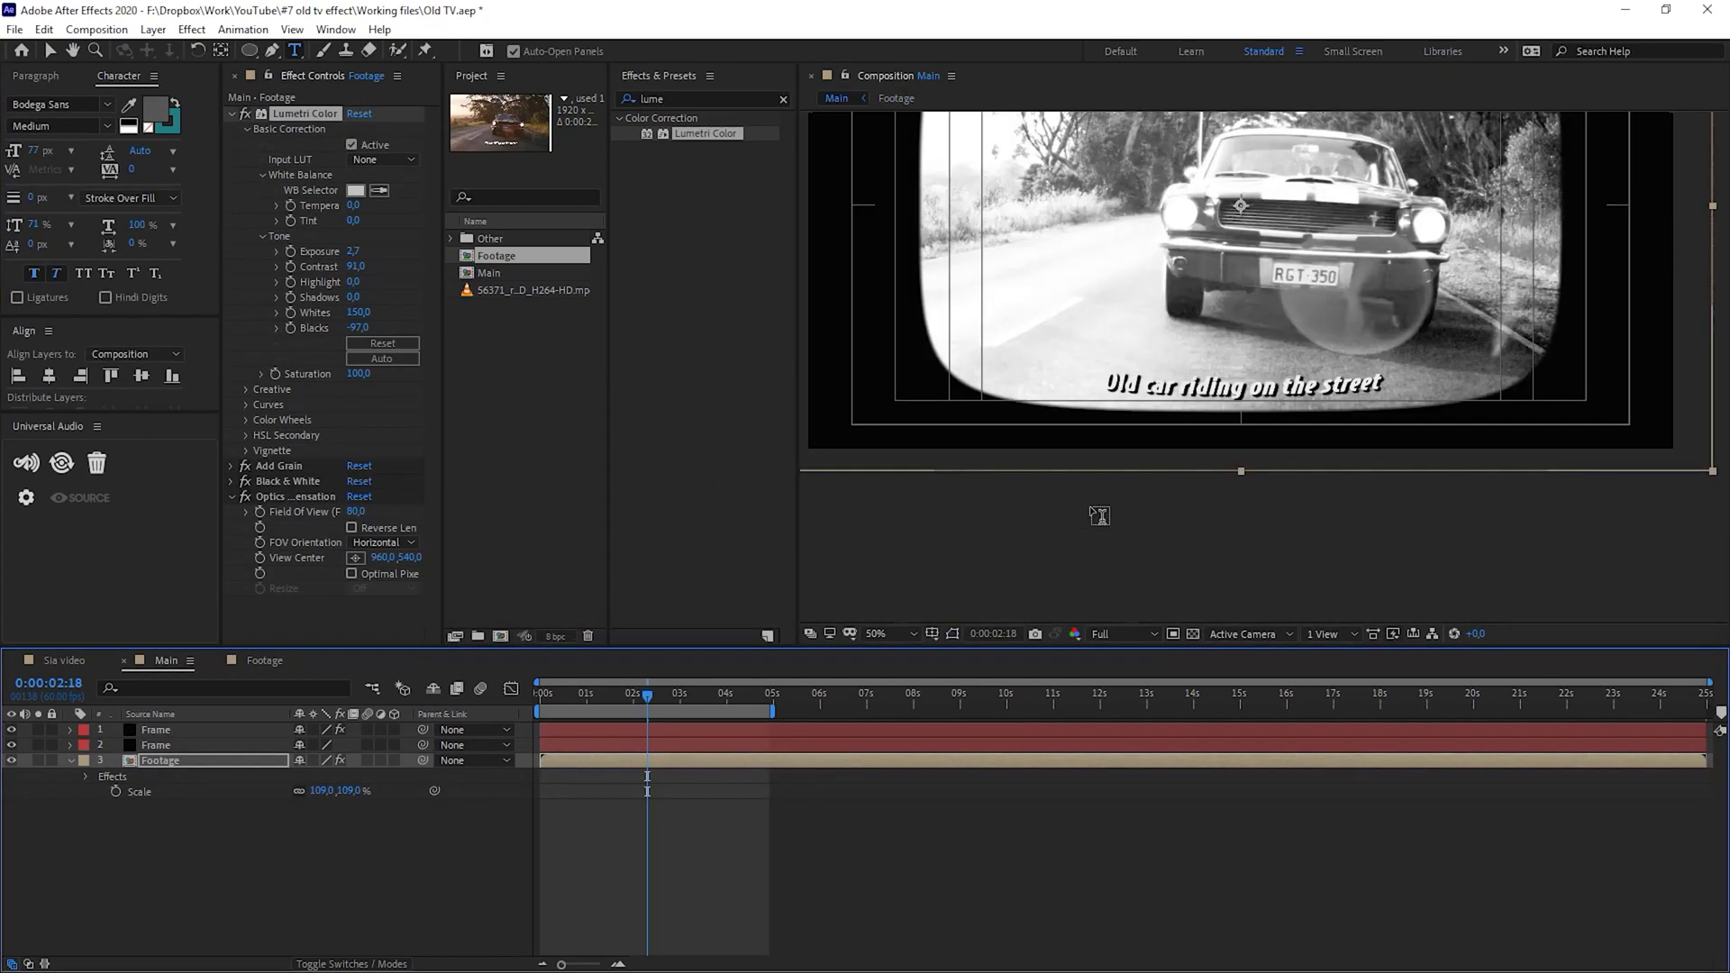